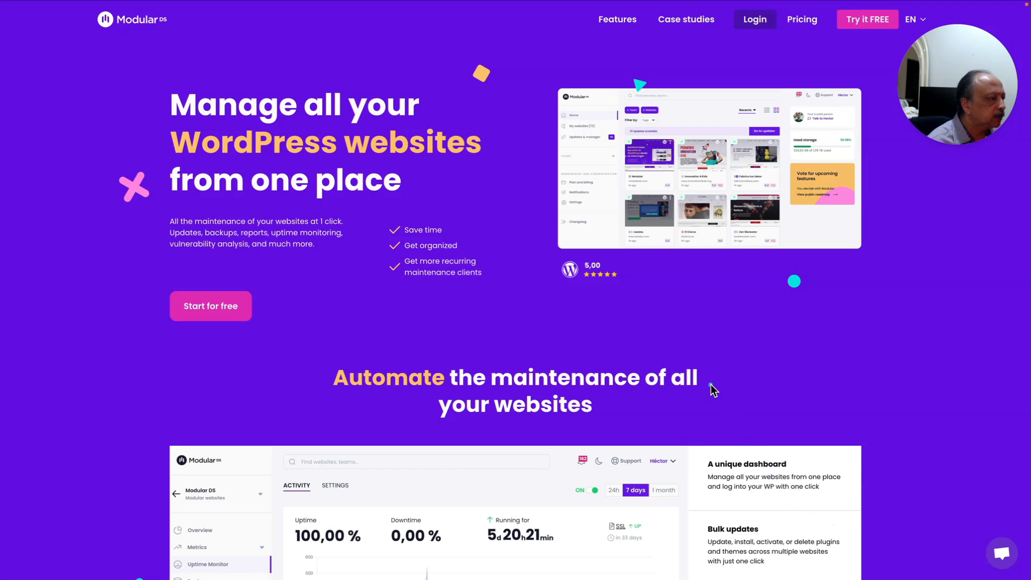
Review the homepage's overview of automated website maintenance and open the page with all features
{"action": "scroll", "coordinate": [710, 384], "scroll_direction": "down", "scroll_amount": 3}
{"action": "scroll", "coordinate": [710, 387], "scroll_direction": "down", "scroll_amount": 3}
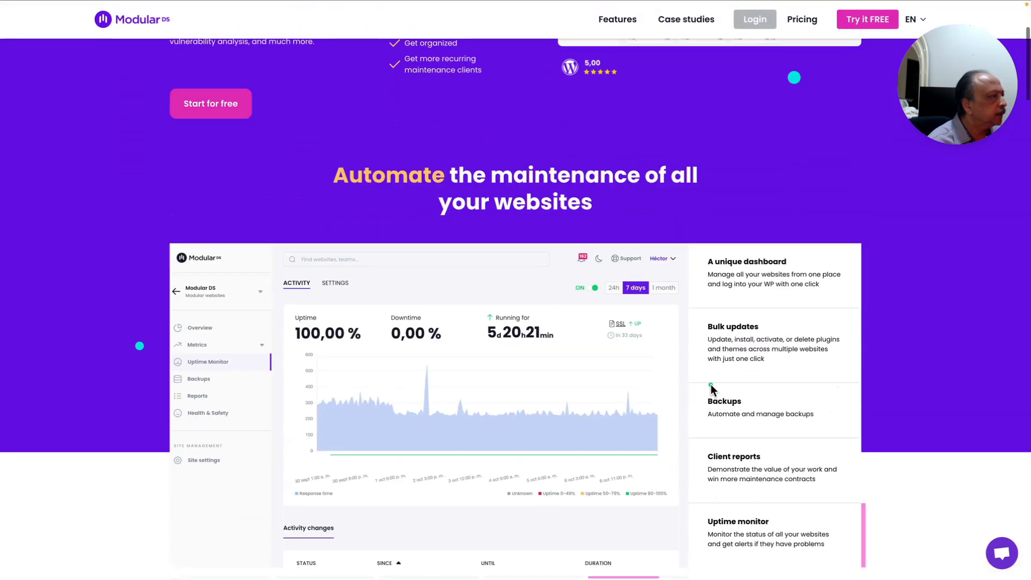
{"action": "scroll", "coordinate": [710, 384], "scroll_direction": "down", "scroll_amount": 1}
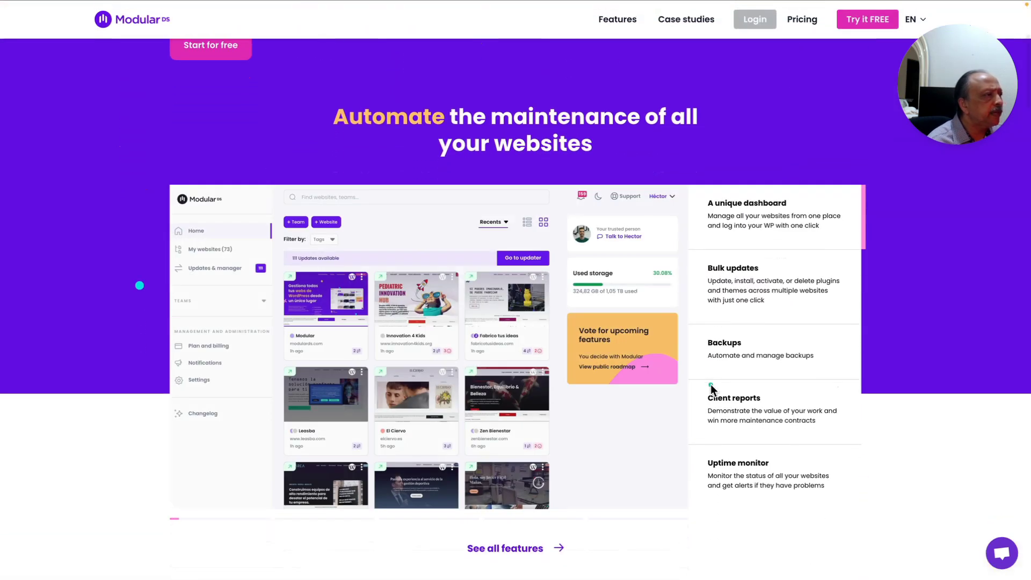
{"action": "scroll", "coordinate": [711, 384], "scroll_direction": "down", "scroll_amount": 2}
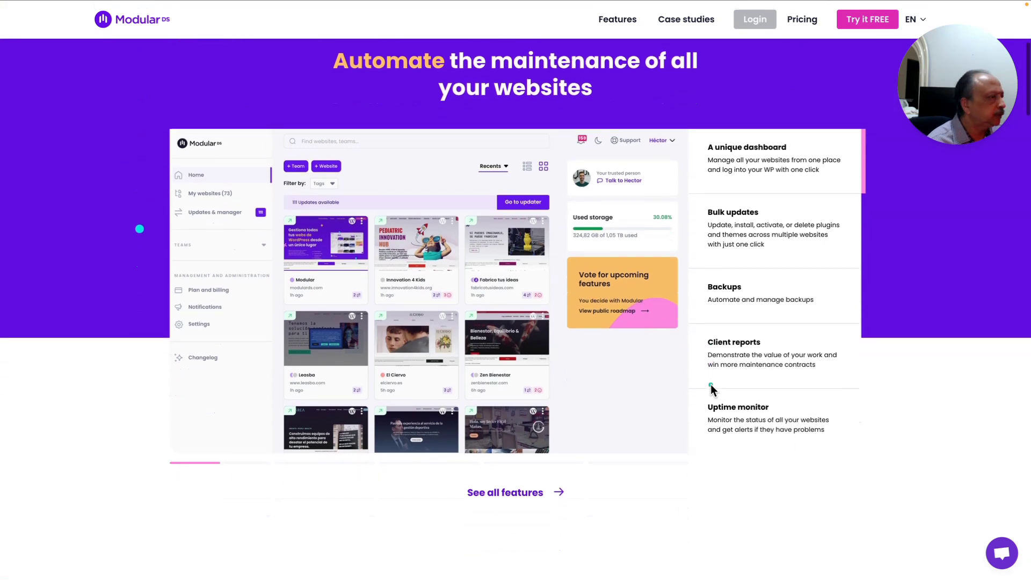
{"action": "scroll", "coordinate": [711, 384], "scroll_direction": "down", "scroll_amount": 2}
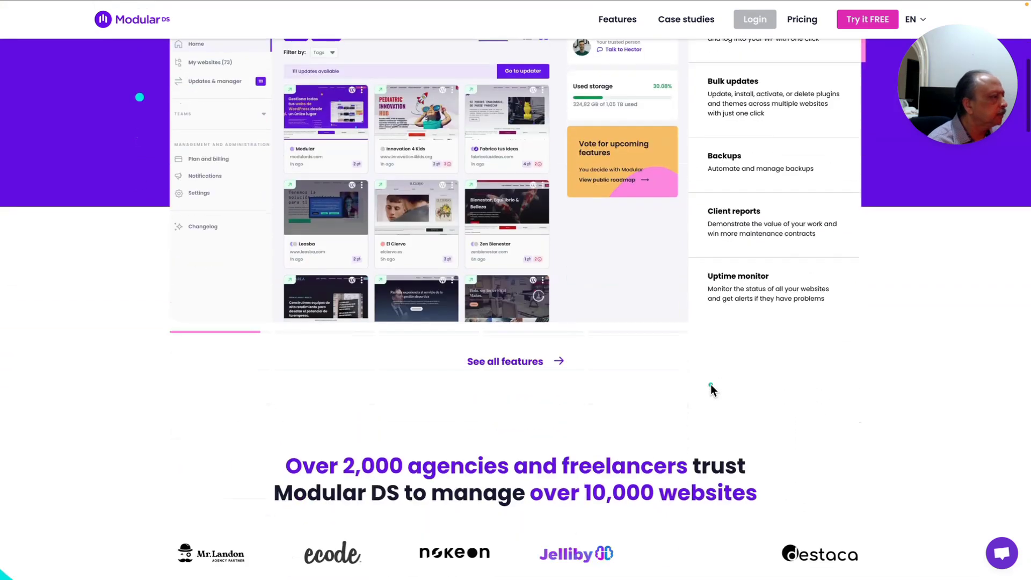
{"action": "left_click", "coordinate": [518, 362]}
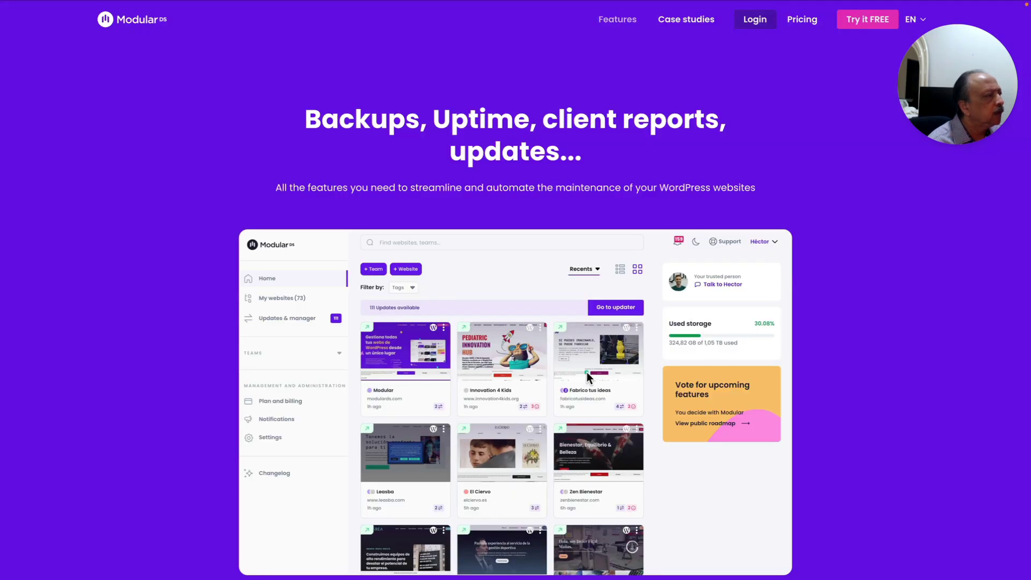
Examine the features page sections on automated backups, plugin and theme updates, health and safety status, and uptime monitoring
{"action": "scroll", "coordinate": [586, 371], "scroll_direction": "down", "scroll_amount": 2}
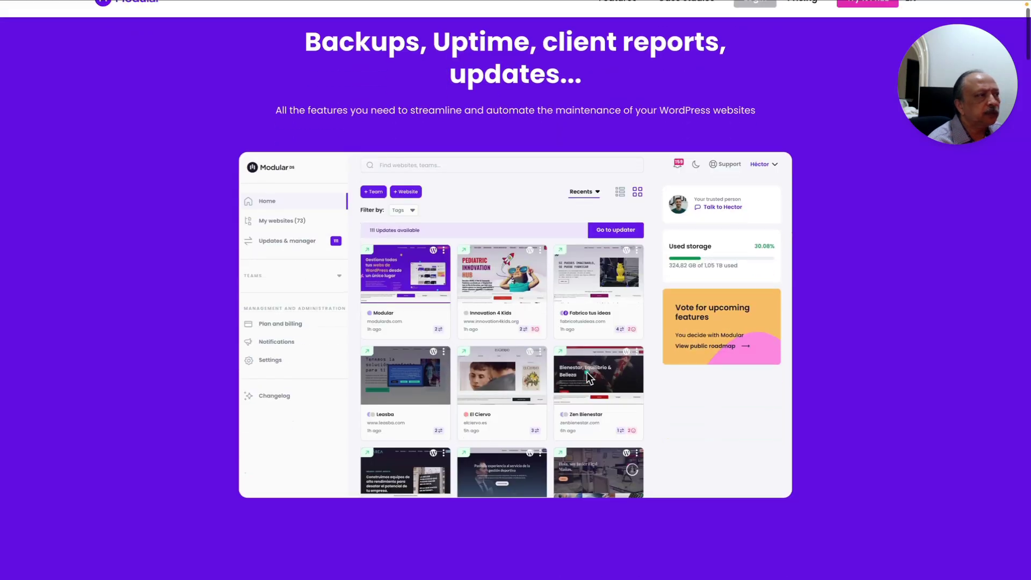
{"action": "scroll", "coordinate": [586, 373], "scroll_direction": "down", "scroll_amount": 4}
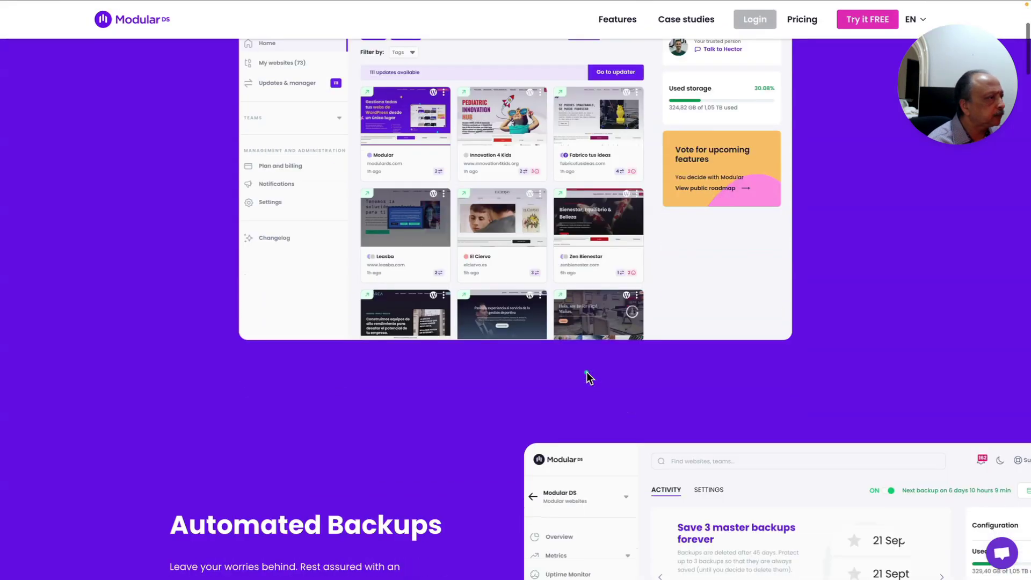
{"action": "scroll", "coordinate": [586, 374], "scroll_direction": "down", "scroll_amount": 9}
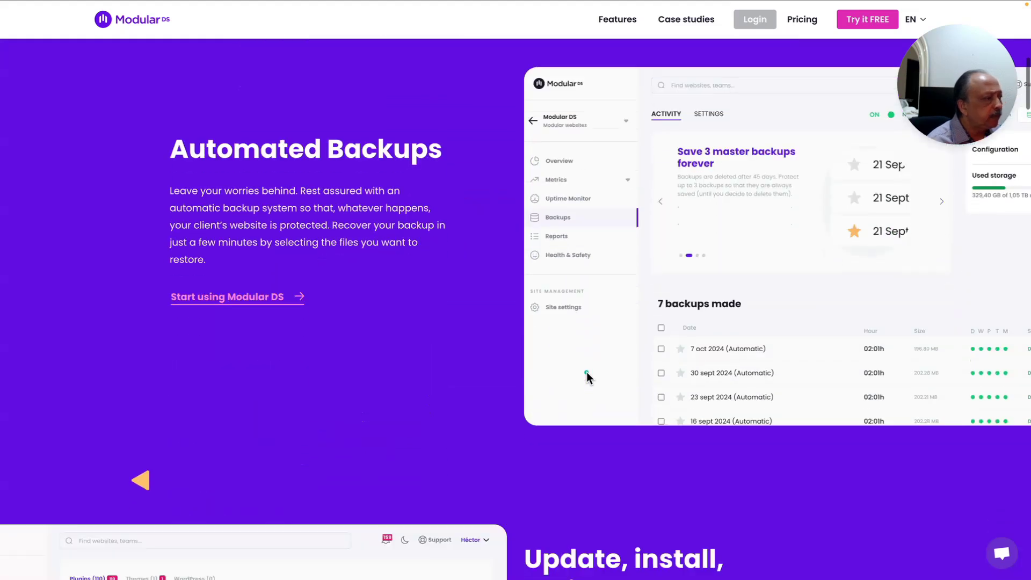
{"action": "scroll", "coordinate": [587, 376], "scroll_direction": "down", "scroll_amount": 7}
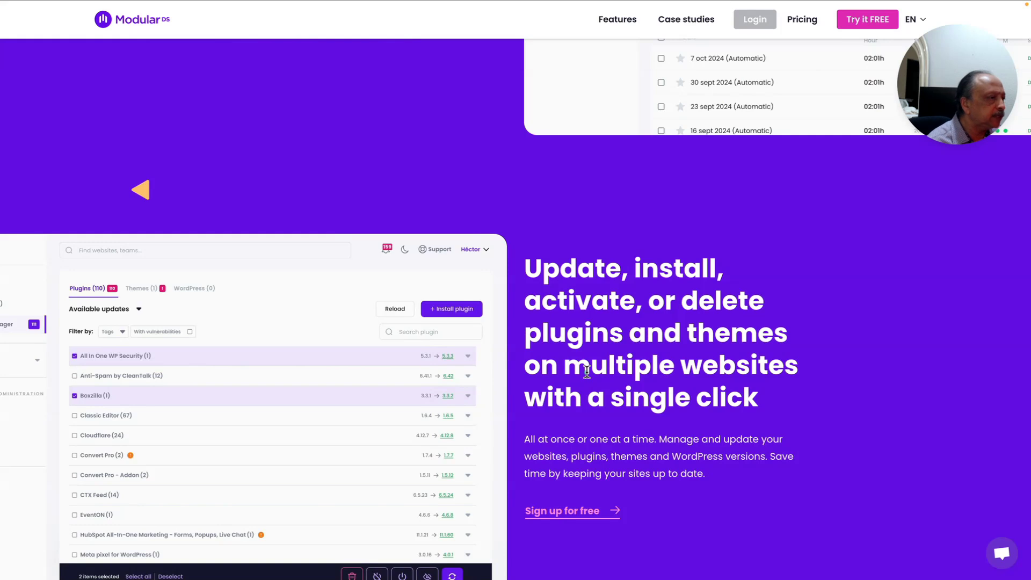
{"action": "scroll", "coordinate": [587, 370], "scroll_direction": "down", "scroll_amount": 8}
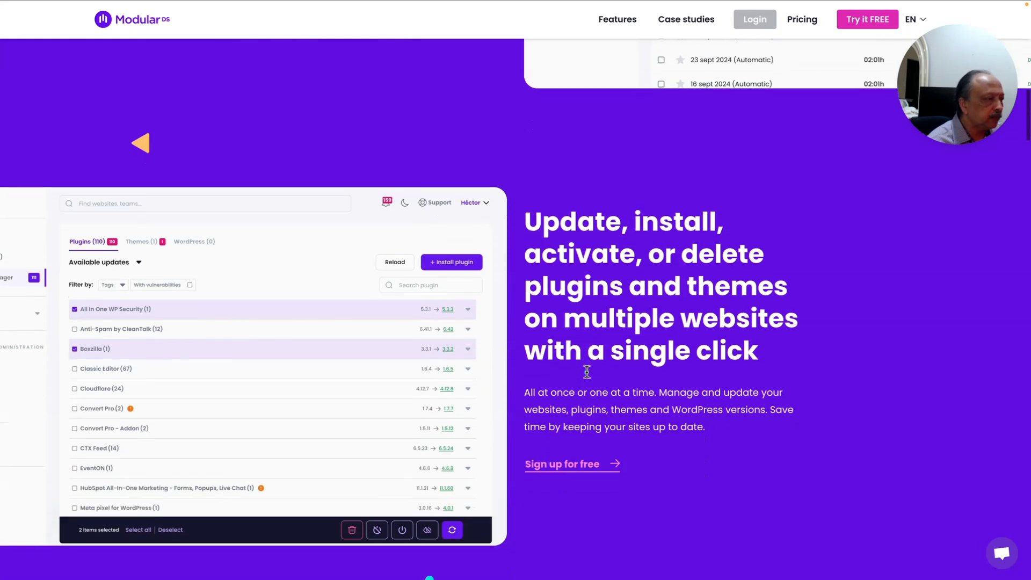
{"action": "scroll", "coordinate": [587, 376], "scroll_direction": "down", "scroll_amount": 5}
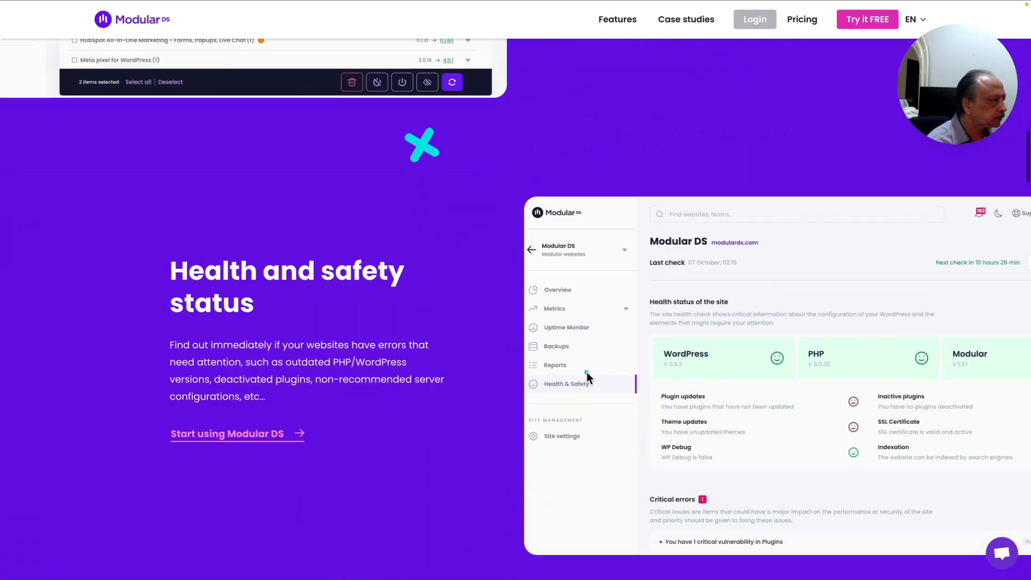
{"action": "scroll", "coordinate": [589, 377], "scroll_direction": "down", "scroll_amount": 11}
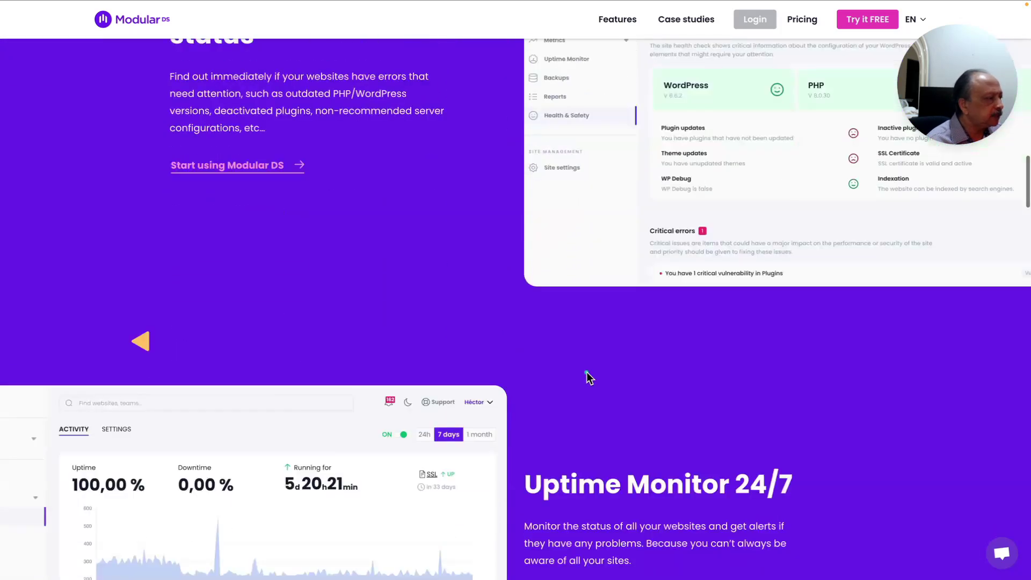
{"action": "scroll", "coordinate": [589, 377], "scroll_direction": "down", "scroll_amount": 10}
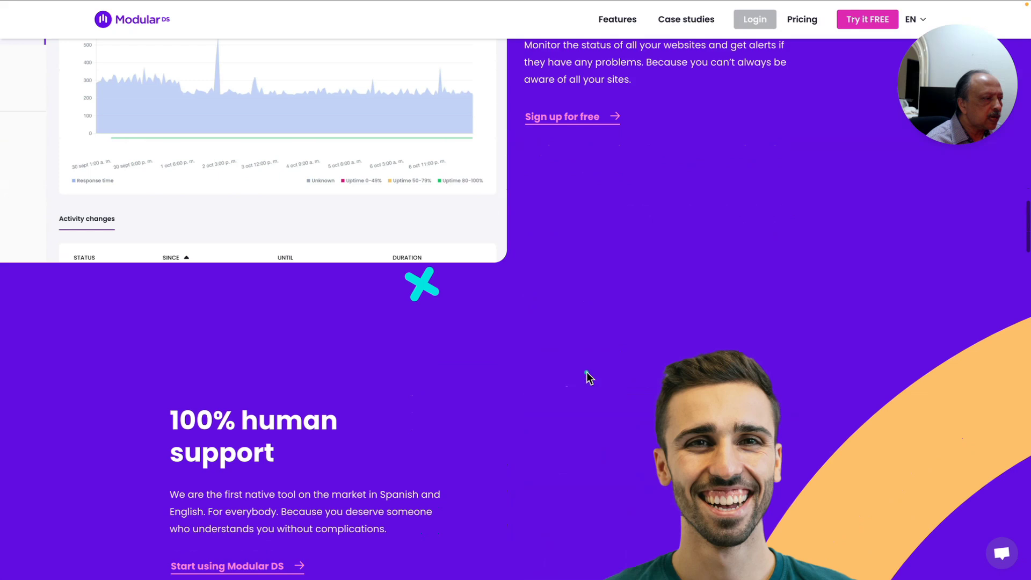
Examine the features page sections on human support, client reports, the all-features overview and customer testimonials
{"action": "scroll", "coordinate": [589, 378], "scroll_direction": "down", "scroll_amount": 3}
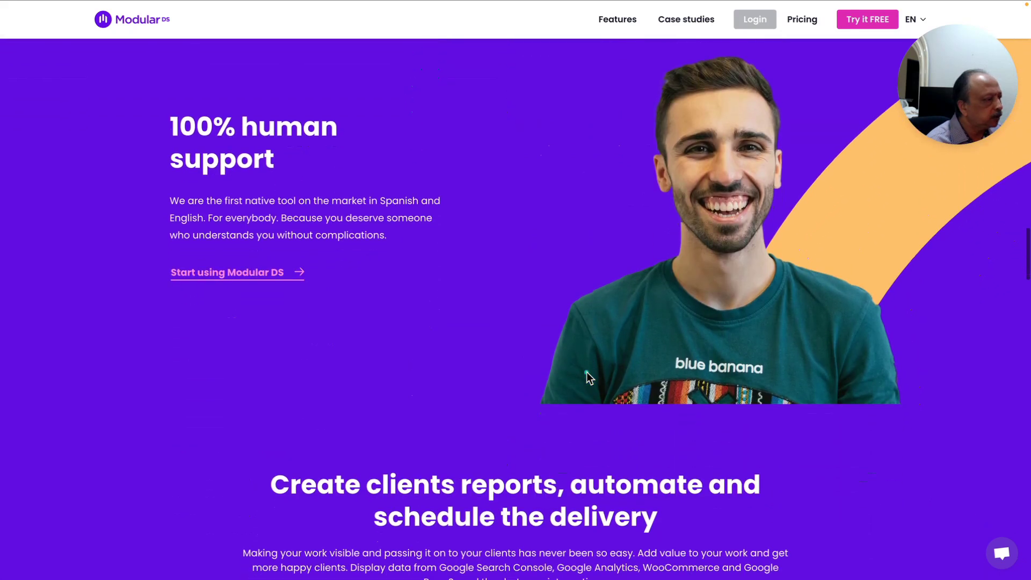
{"action": "scroll", "coordinate": [589, 377], "scroll_direction": "up", "scroll_amount": 1}
{"action": "scroll", "coordinate": [589, 377], "scroll_direction": "down", "scroll_amount": 6}
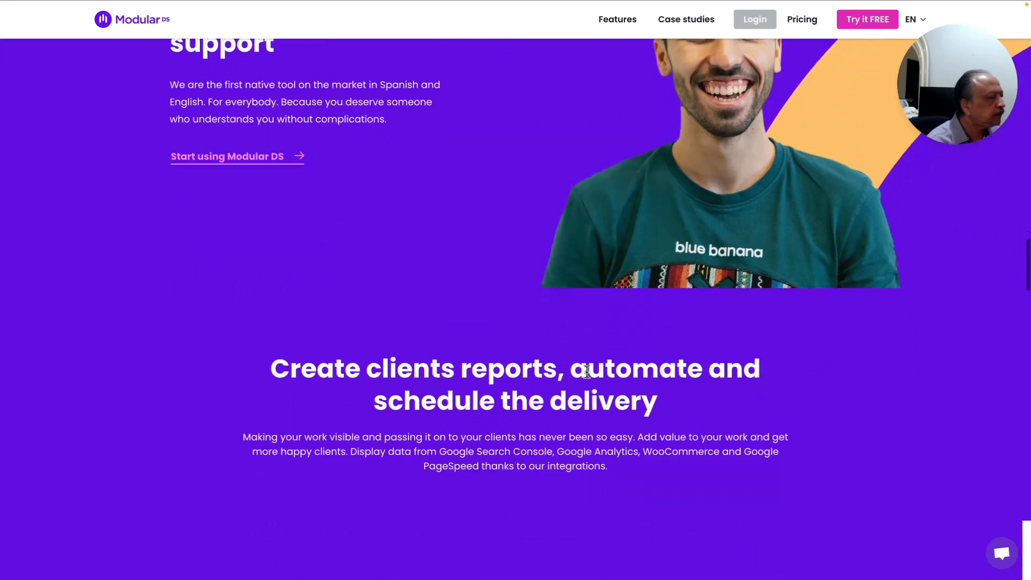
{"action": "scroll", "coordinate": [589, 378], "scroll_direction": "down", "scroll_amount": 4}
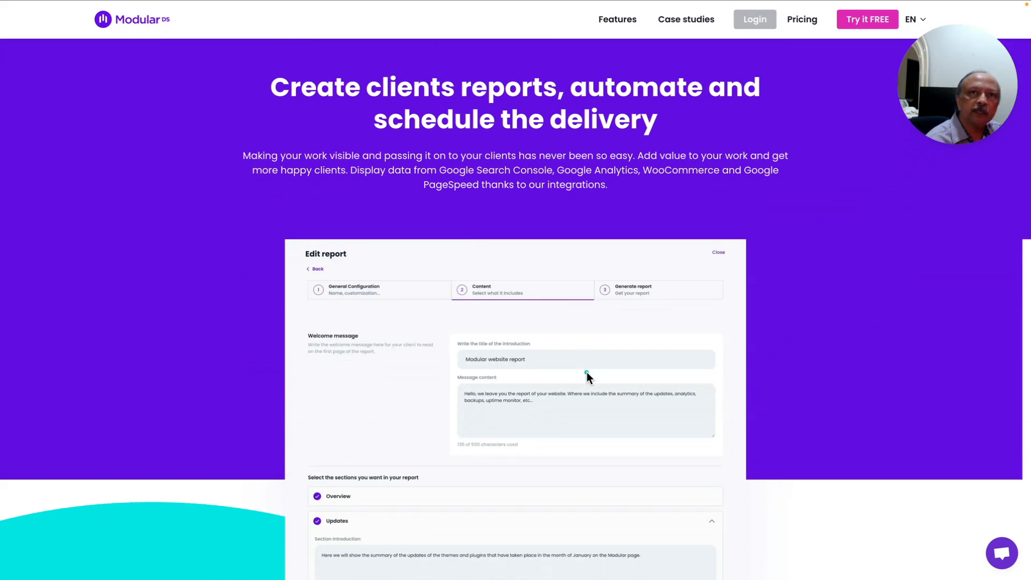
{"action": "scroll", "coordinate": [586, 376], "scroll_direction": "down", "scroll_amount": 13}
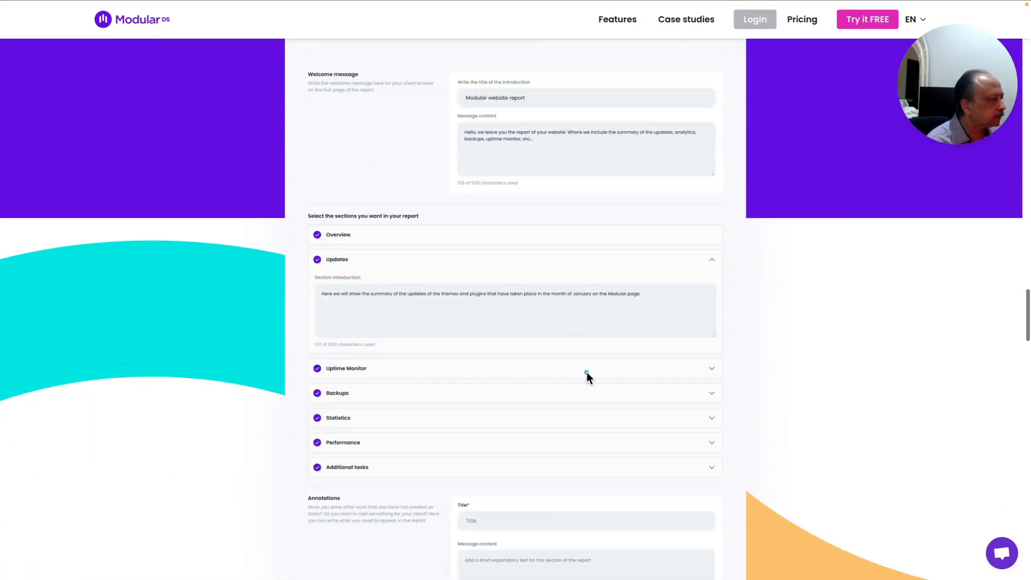
{"action": "scroll", "coordinate": [587, 376], "scroll_direction": "down", "scroll_amount": 4}
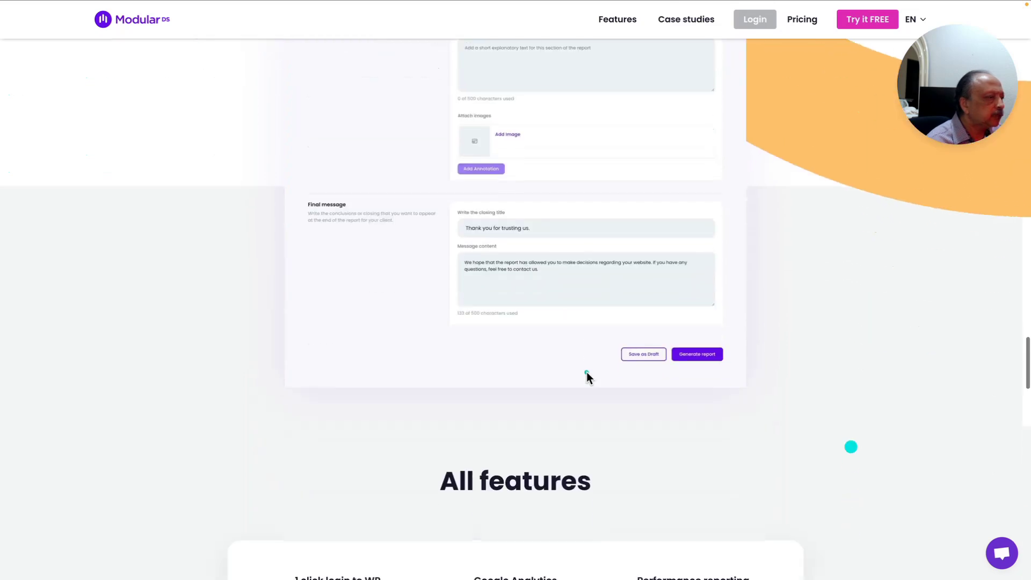
{"action": "scroll", "coordinate": [587, 376], "scroll_direction": "down", "scroll_amount": 4}
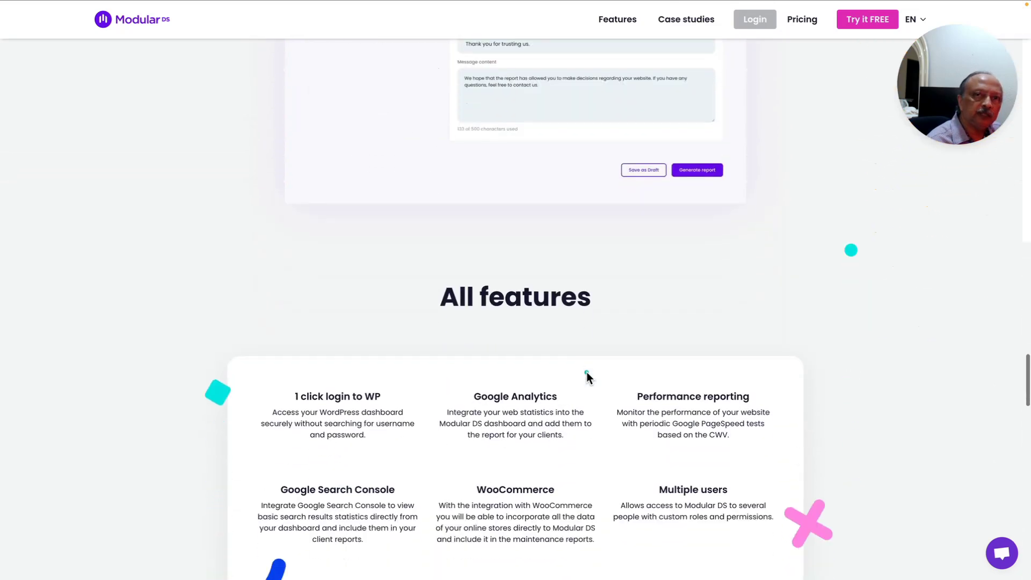
{"action": "scroll", "coordinate": [587, 376], "scroll_direction": "down", "scroll_amount": 2}
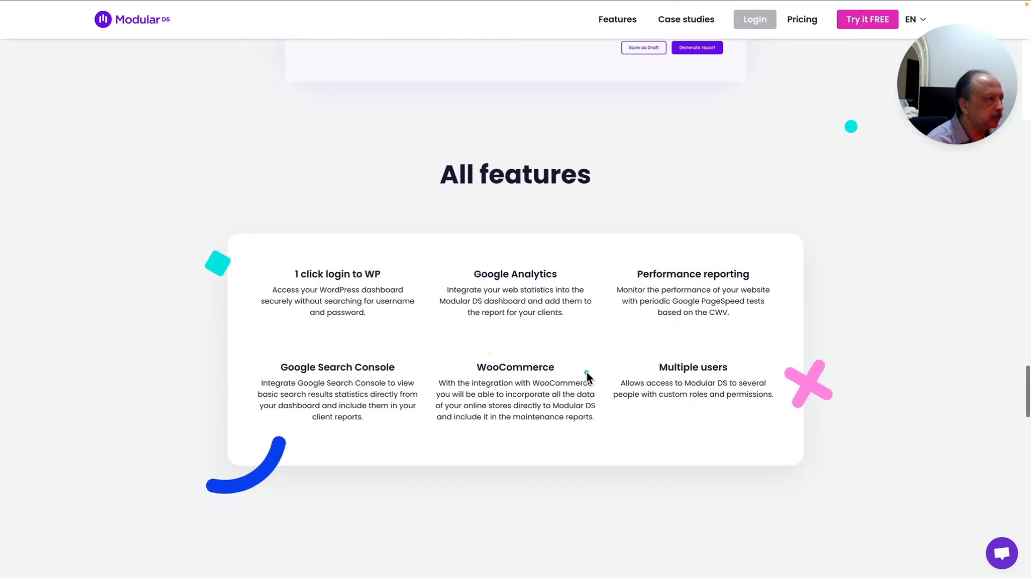
{"action": "scroll", "coordinate": [587, 376], "scroll_direction": "down", "scroll_amount": 7}
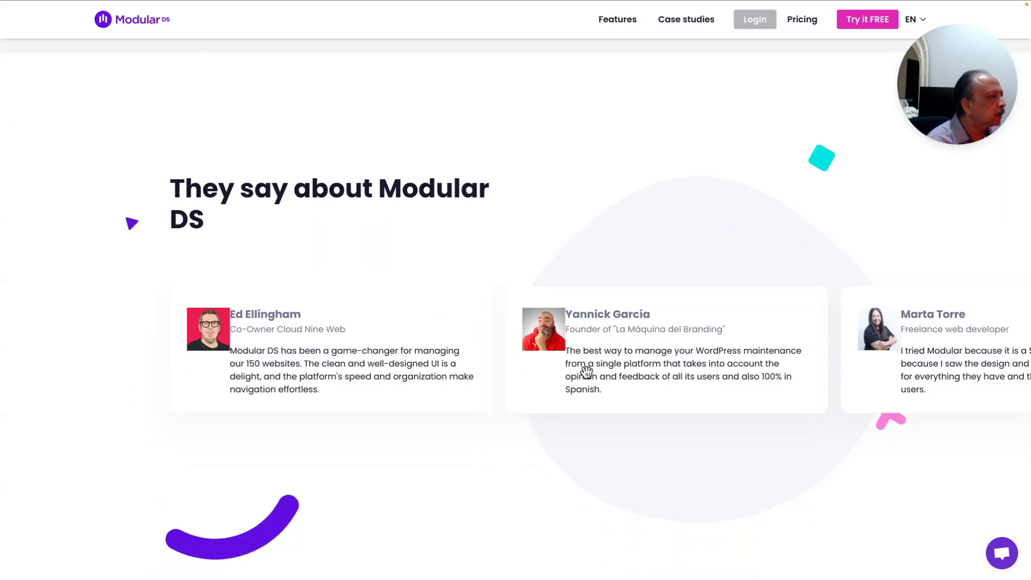
{"action": "scroll", "coordinate": [586, 370], "scroll_direction": "down", "scroll_amount": 1}
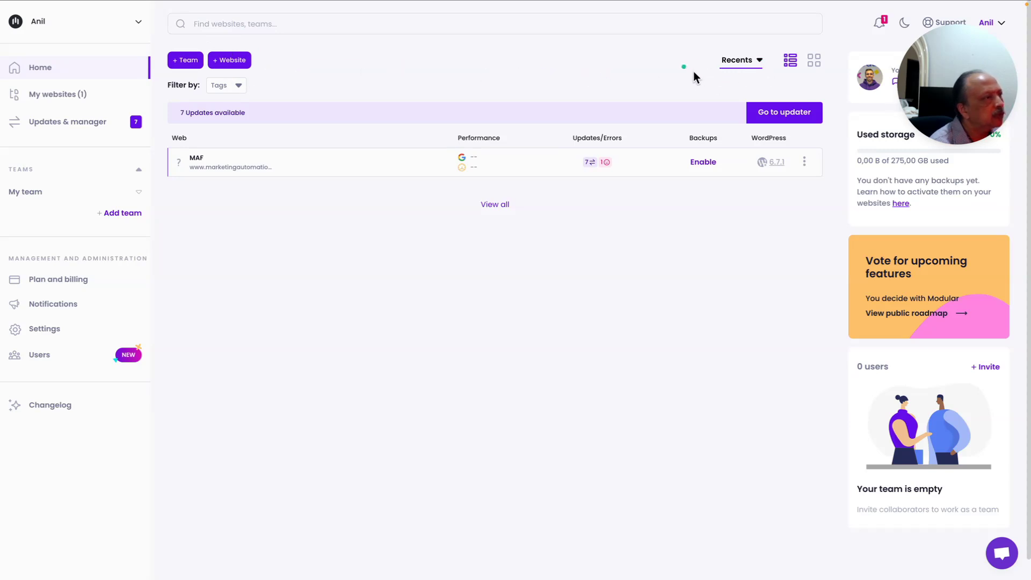
View the website list's sorting options, preview the list in grid mode and return it to list mode
{"action": "left_click", "coordinate": [758, 62]}
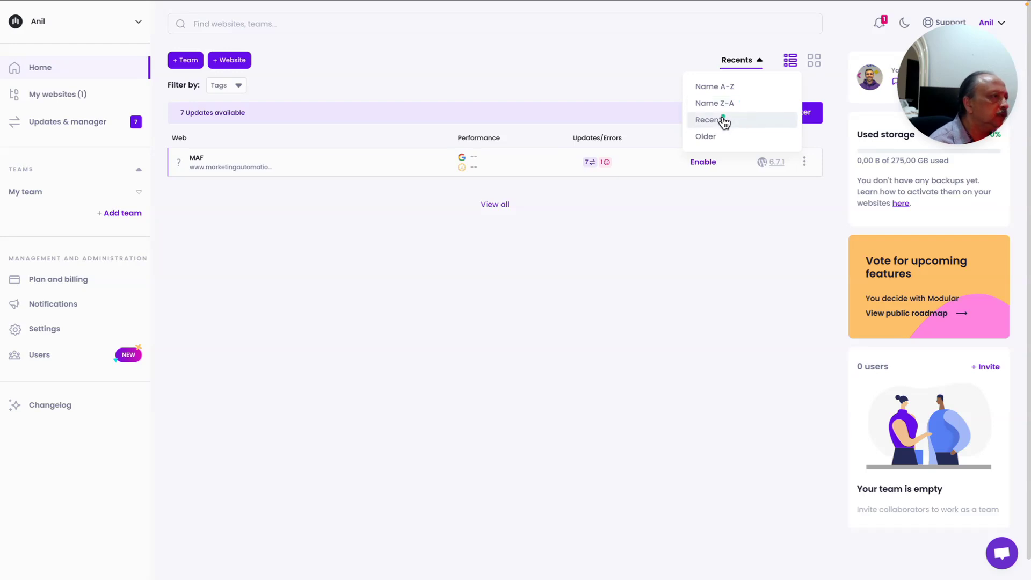
{"action": "left_click", "coordinate": [651, 59]}
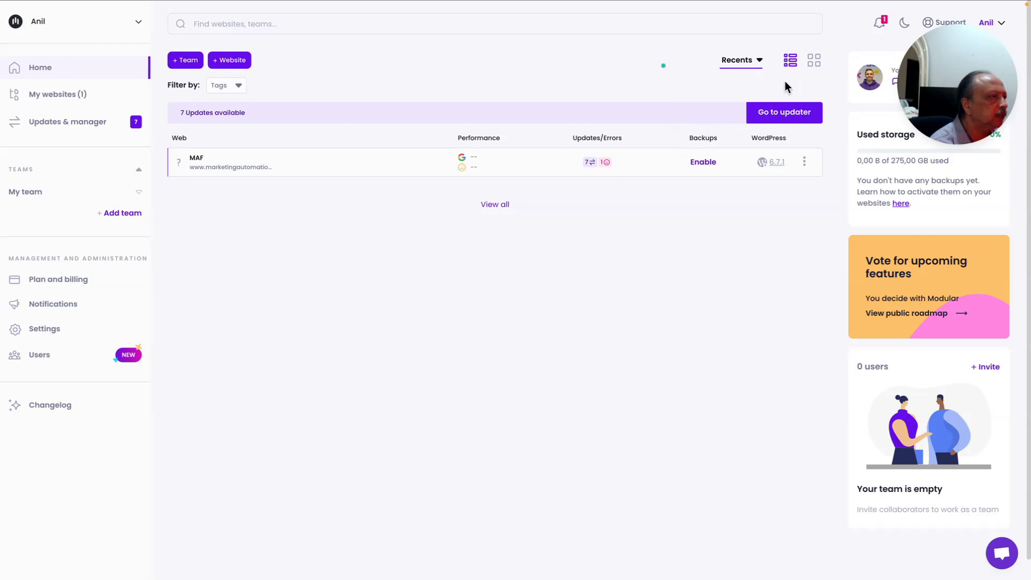
{"action": "left_click", "coordinate": [791, 62]}
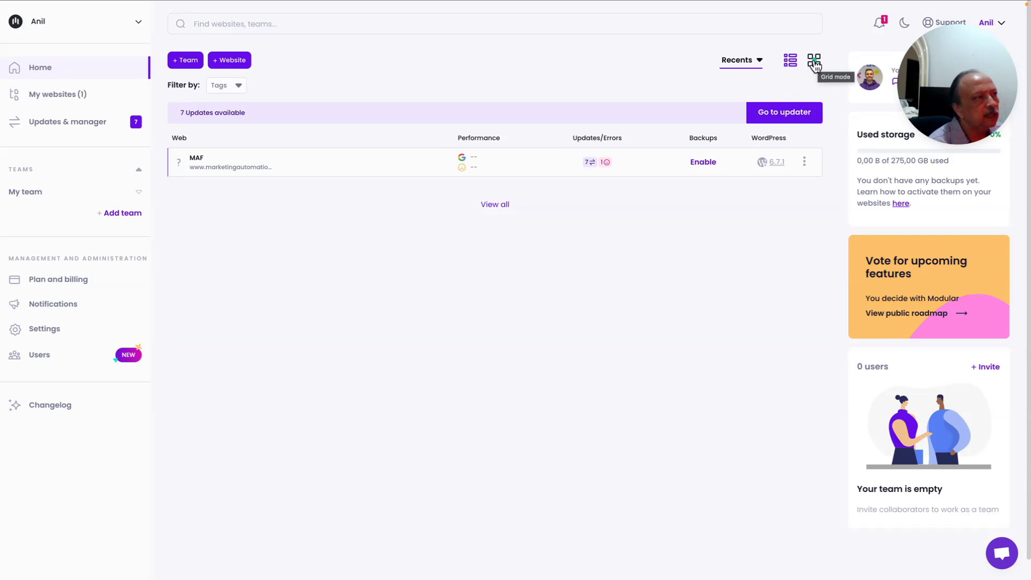
{"action": "left_click", "coordinate": [814, 61]}
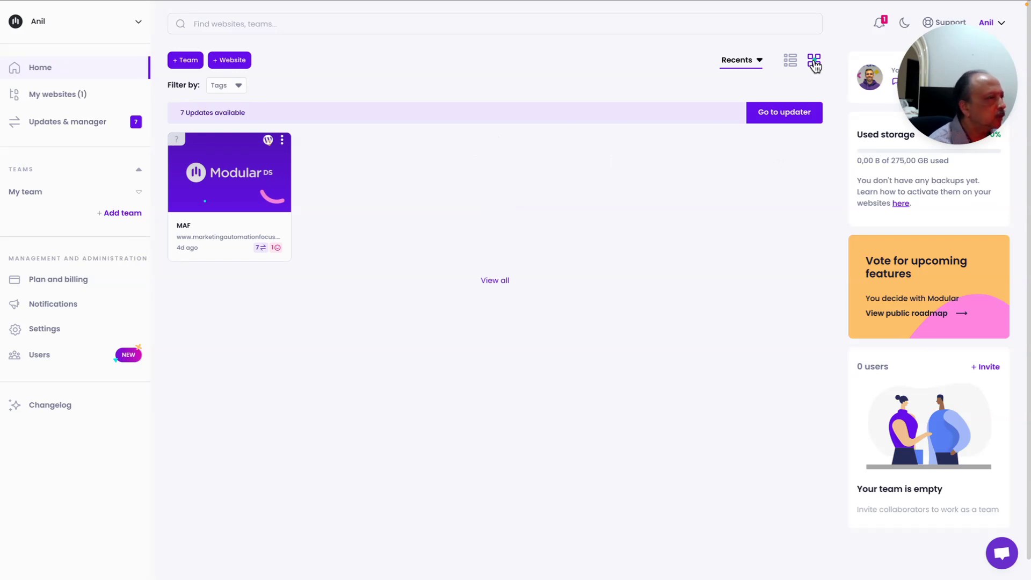
{"action": "left_click", "coordinate": [791, 61]}
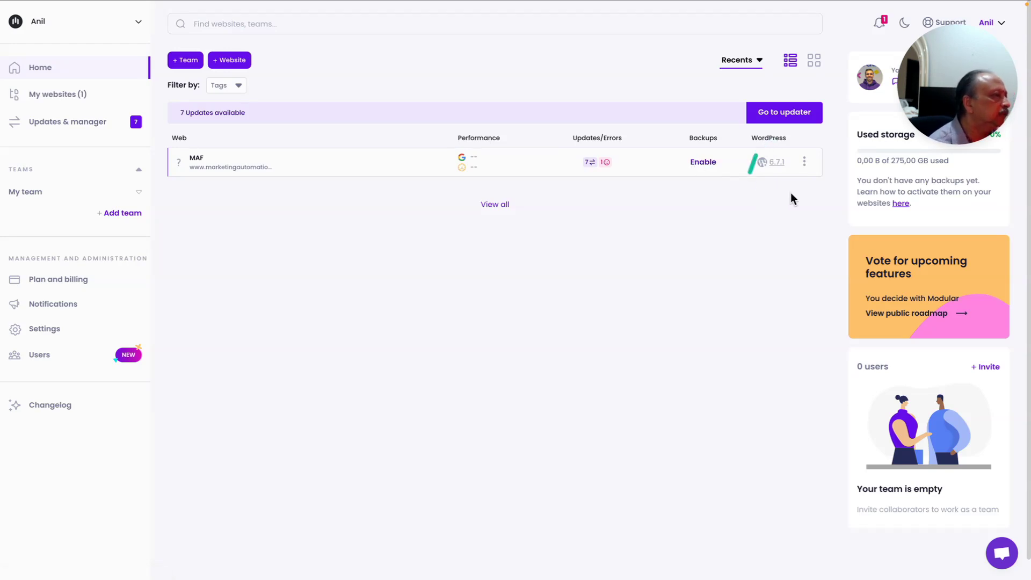
Look through the management actions available for the MAF website in the list, without choosing one
{"action": "left_click", "coordinate": [805, 163]}
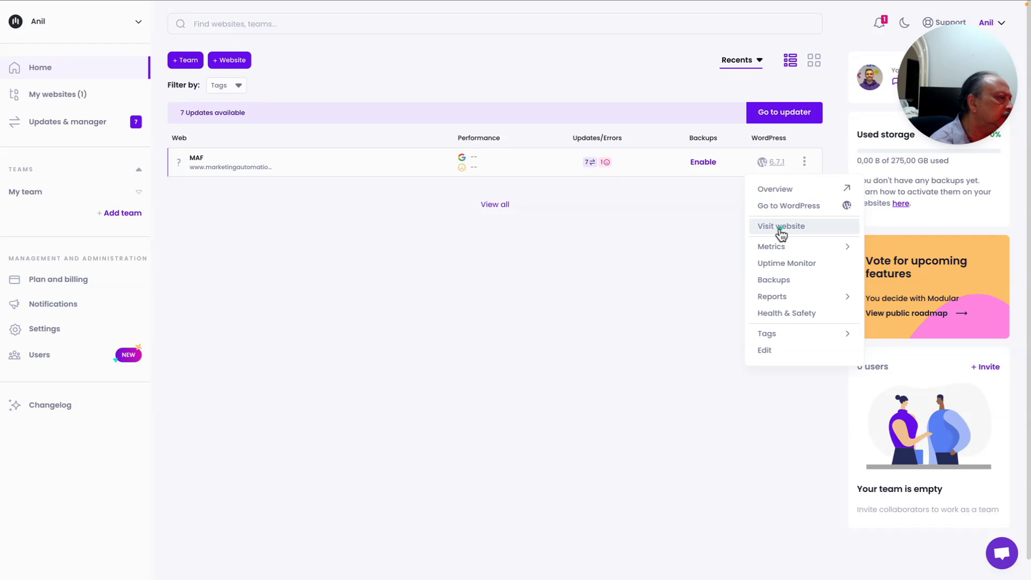
{"action": "mouse_move", "coordinate": [779, 248]}
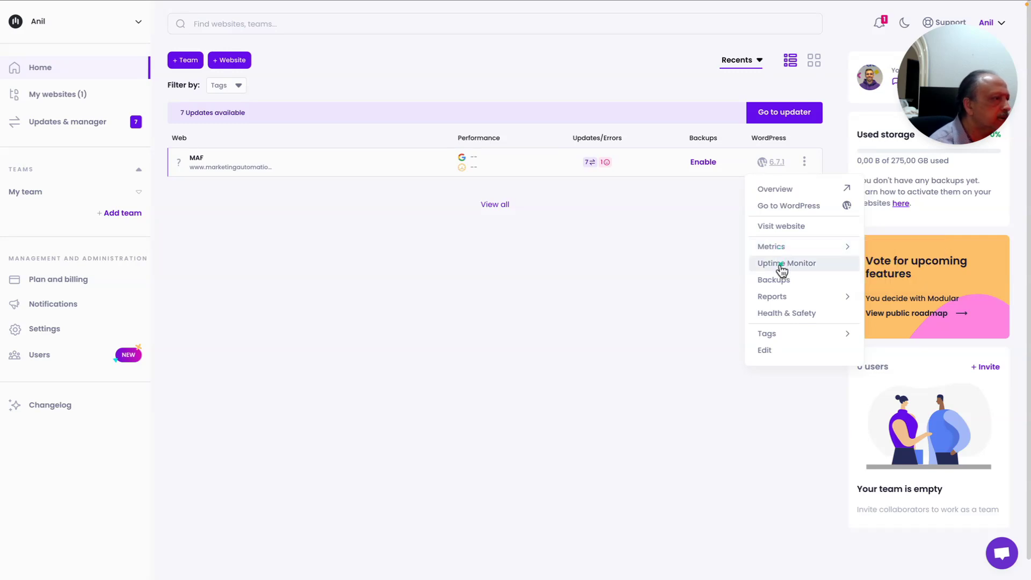
{"action": "mouse_move", "coordinate": [778, 298]}
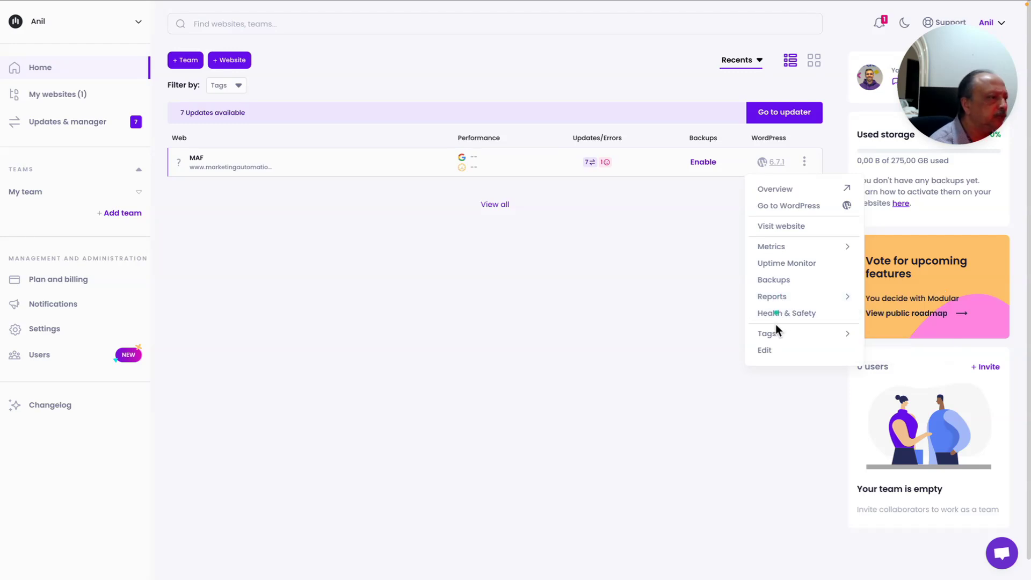
{"action": "mouse_move", "coordinate": [777, 331]}
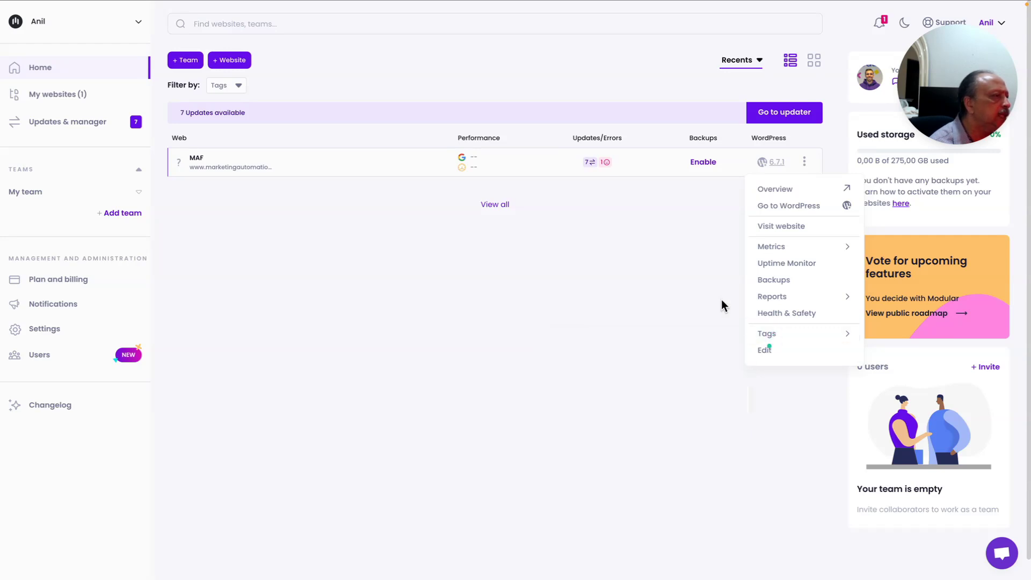
{"action": "left_click", "coordinate": [614, 220]}
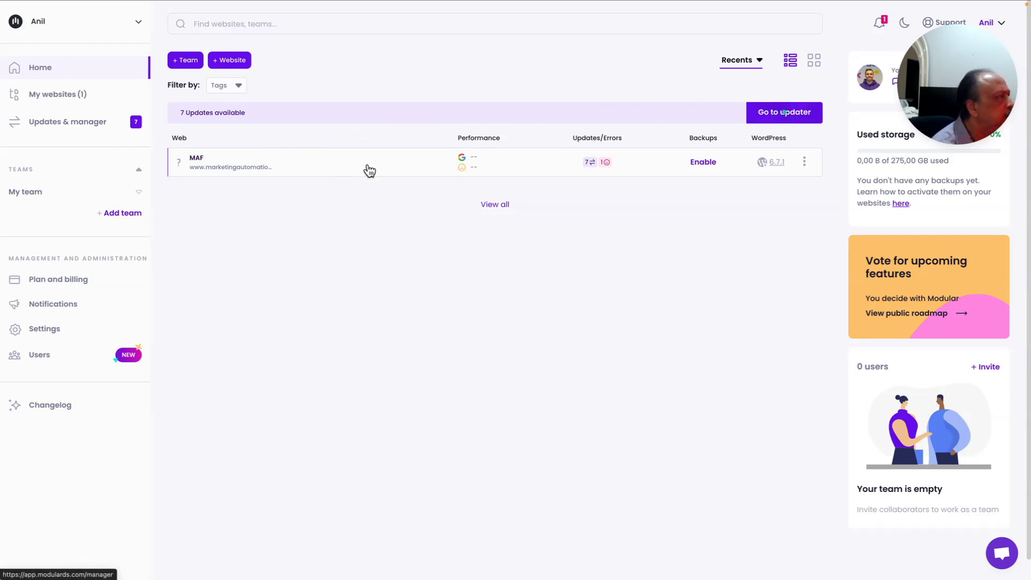
Open the MAF website's overview and expand its Metrics section to show the available sources
{"action": "left_click", "coordinate": [247, 160]}
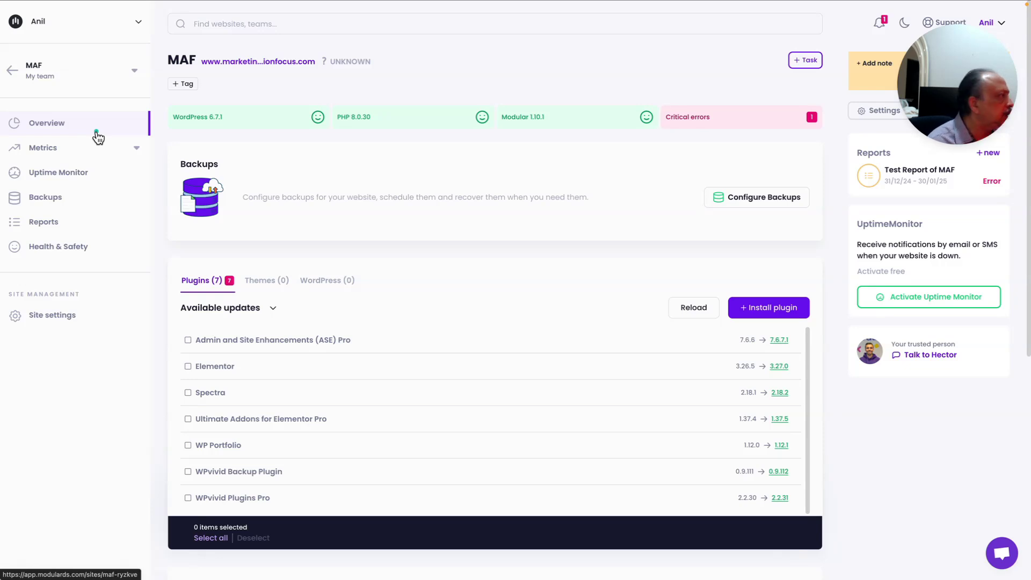
{"action": "left_click", "coordinate": [113, 174]}
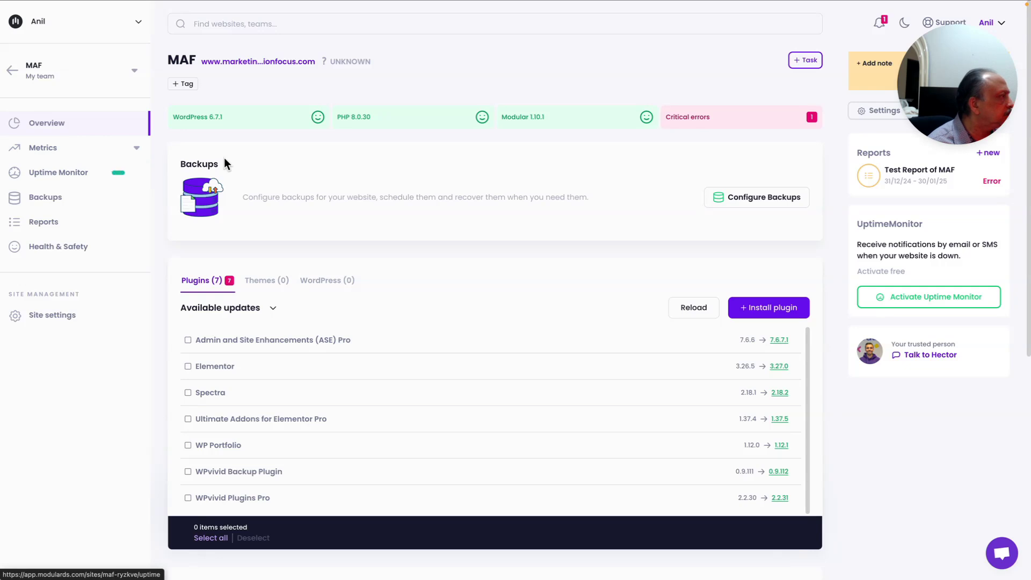
{"action": "left_click", "coordinate": [42, 152]}
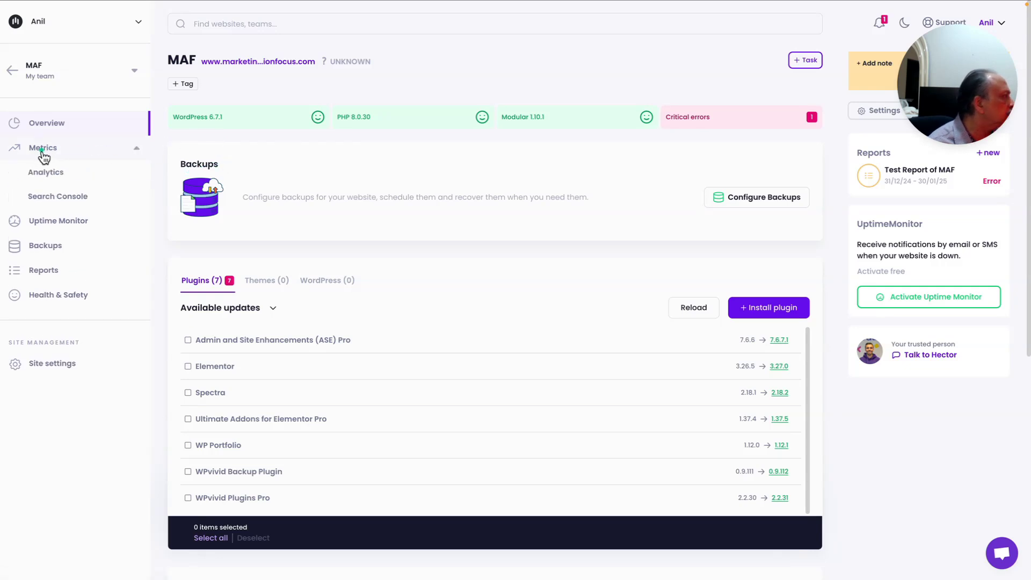
Collapse the Metrics section and look over the MAF overview's status indicators, backups area and pending plugin updates
{"action": "left_click", "coordinate": [46, 148]}
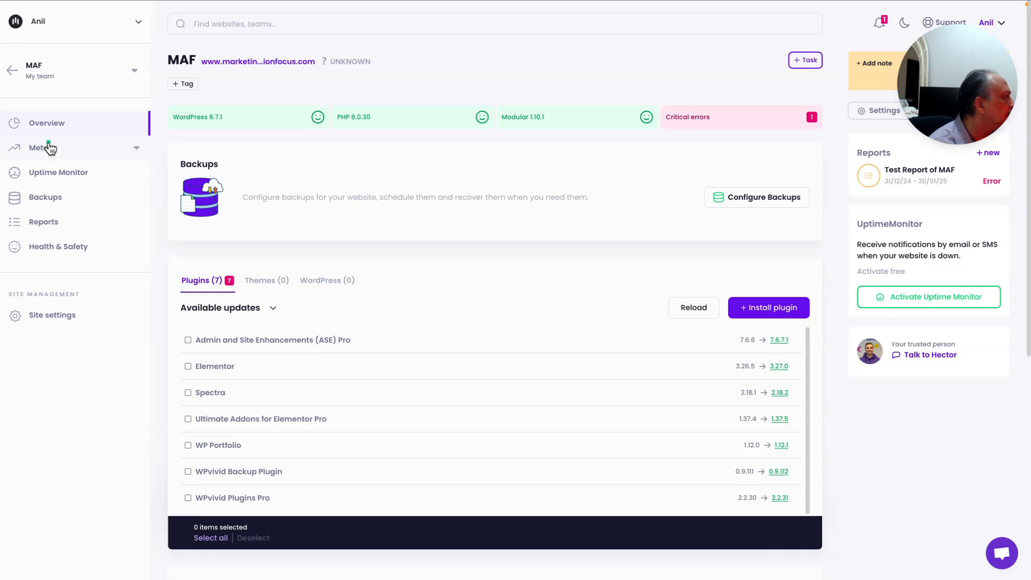
{"action": "left_click", "coordinate": [51, 173]}
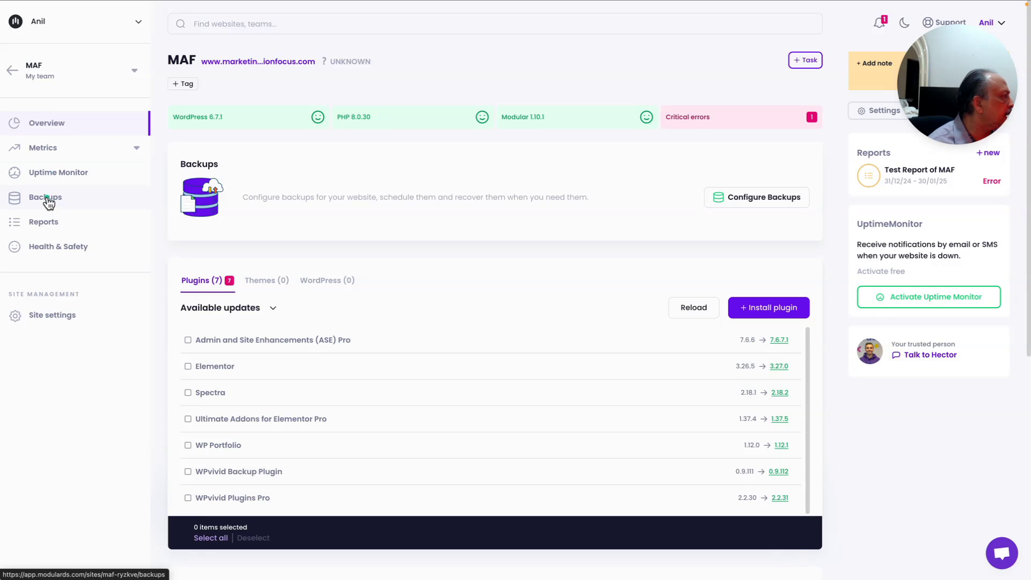
{"action": "left_click", "coordinate": [56, 248]}
{"action": "left_click", "coordinate": [254, 204]}
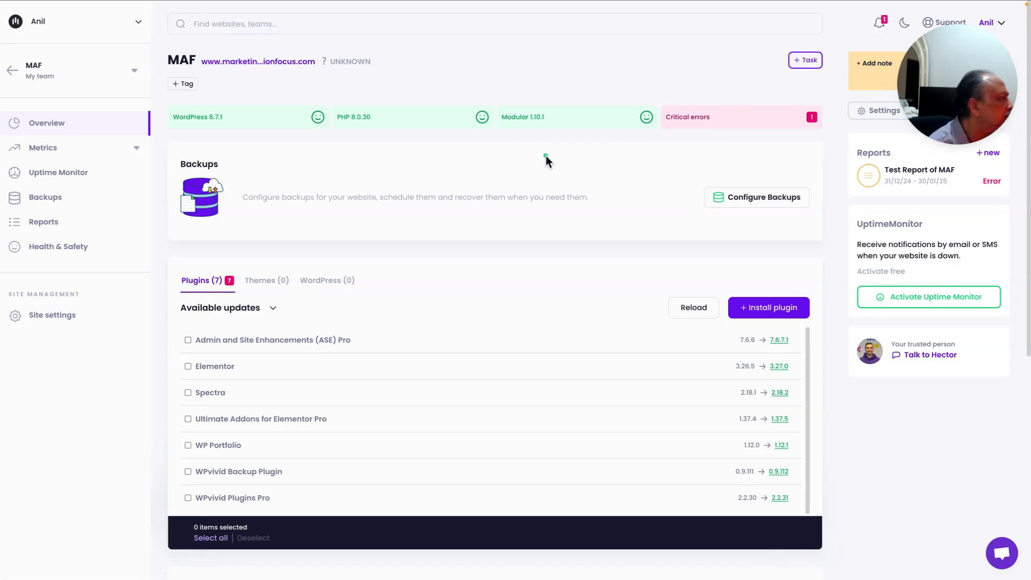
{"action": "scroll", "coordinate": [545, 156], "scroll_direction": "down", "scroll_amount": 1}
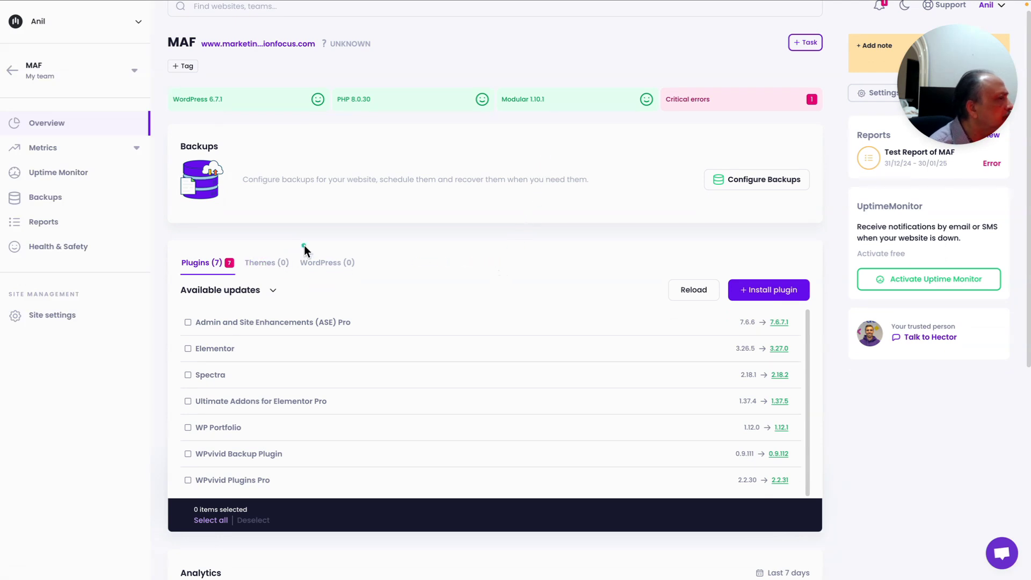
{"action": "scroll", "coordinate": [304, 248], "scroll_direction": "up", "scroll_amount": 1}
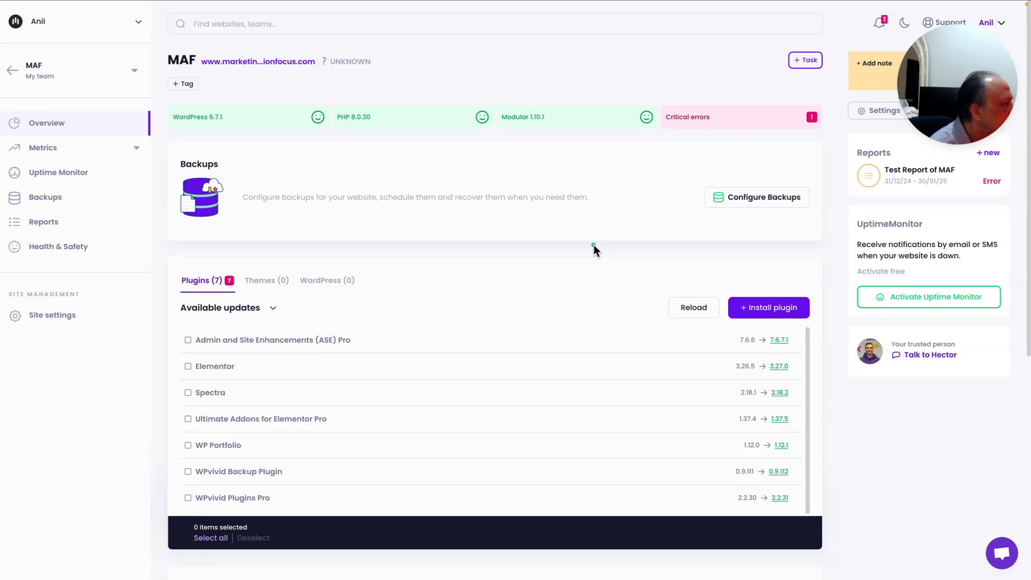
{"action": "scroll", "coordinate": [594, 246], "scroll_direction": "down", "scroll_amount": 1}
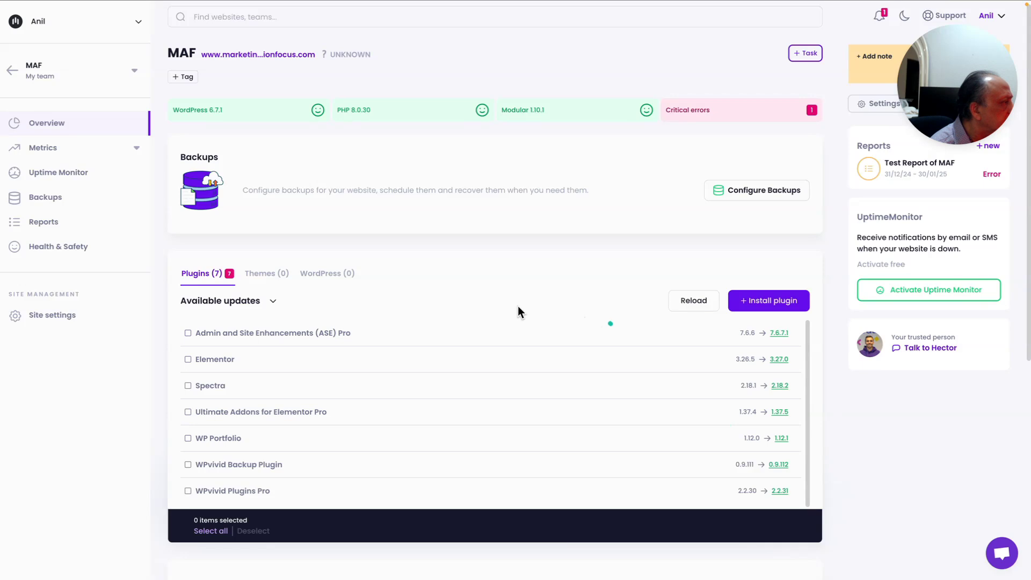
Check the available theme updates and the Analytics summary on the MAF overview, and return to the plugin updates
{"action": "left_click", "coordinate": [260, 275]}
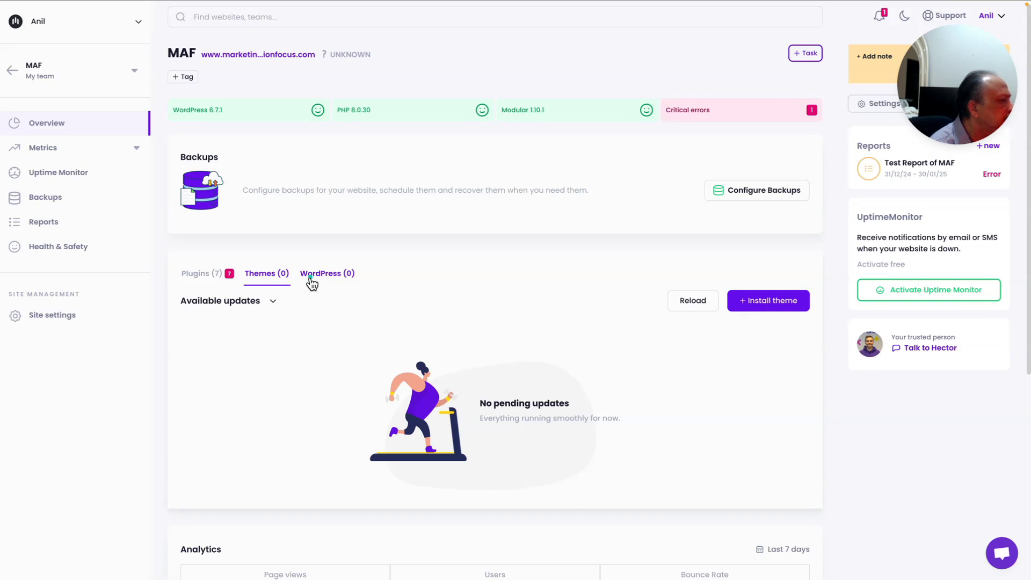
{"action": "scroll", "coordinate": [318, 321], "scroll_direction": "down", "scroll_amount": 2}
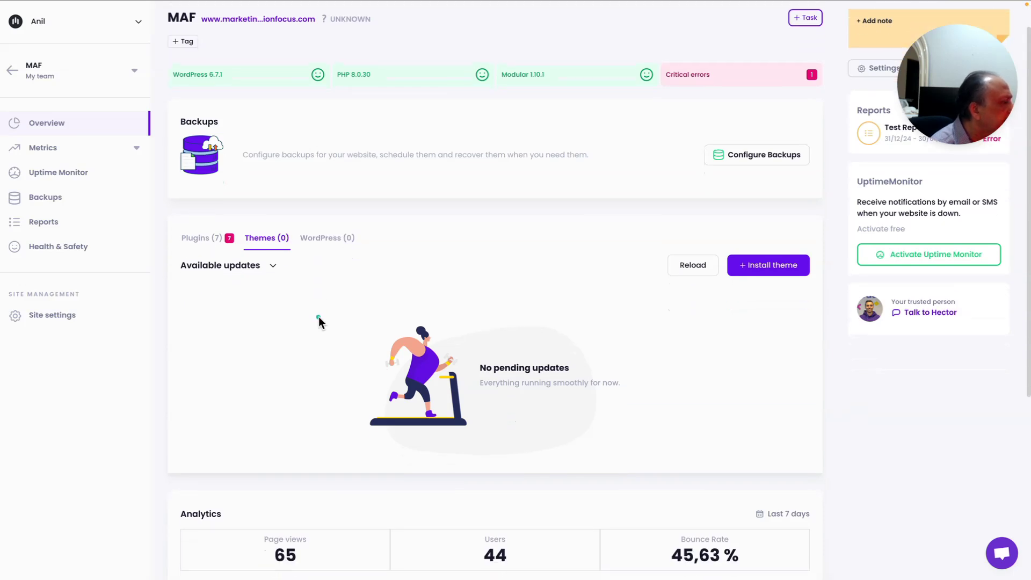
{"action": "scroll", "coordinate": [317, 316], "scroll_direction": "down", "scroll_amount": 2}
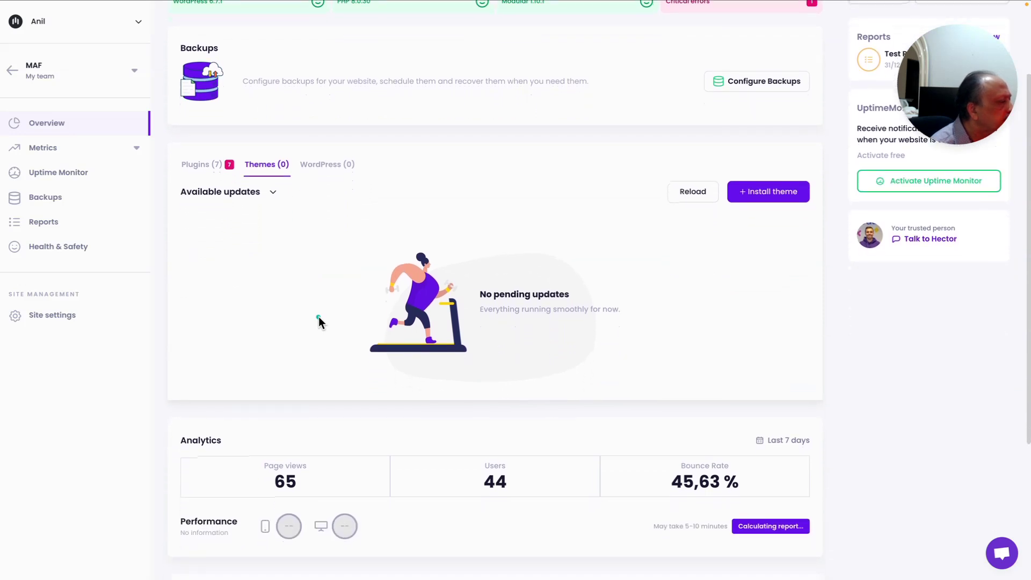
{"action": "scroll", "coordinate": [318, 316], "scroll_direction": "up", "scroll_amount": 1}
{"action": "scroll", "coordinate": [318, 317], "scroll_direction": "up", "scroll_amount": 1}
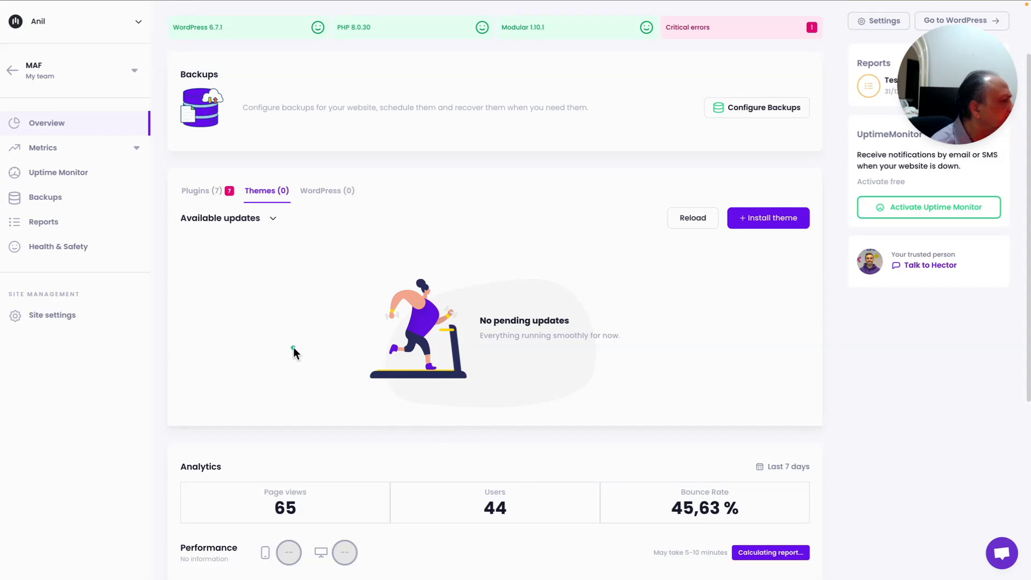
{"action": "scroll", "coordinate": [293, 347], "scroll_direction": "up", "scroll_amount": 2}
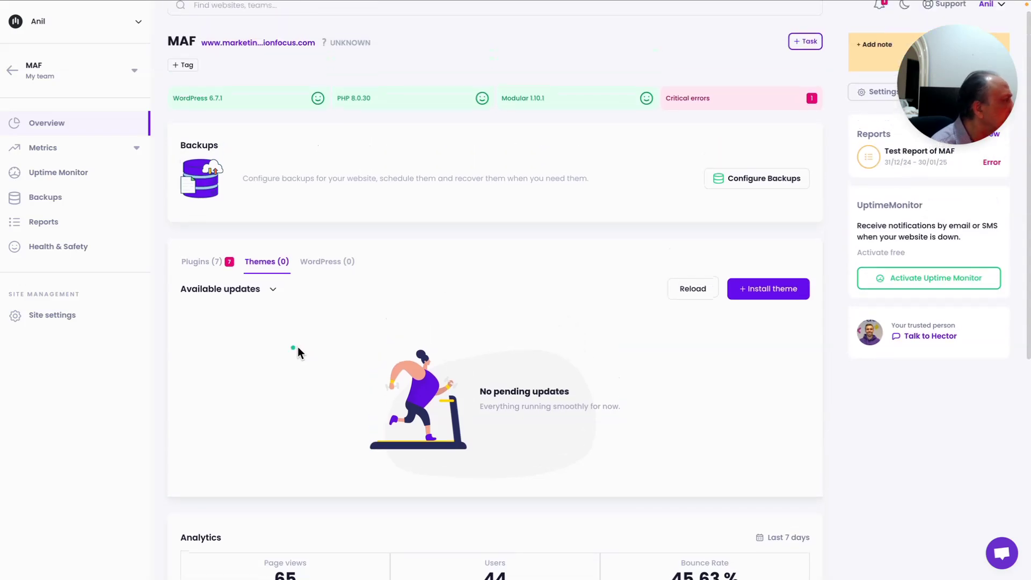
{"action": "scroll", "coordinate": [294, 343], "scroll_direction": "down", "scroll_amount": 1}
{"action": "scroll", "coordinate": [294, 343], "scroll_direction": "up", "scroll_amount": 1}
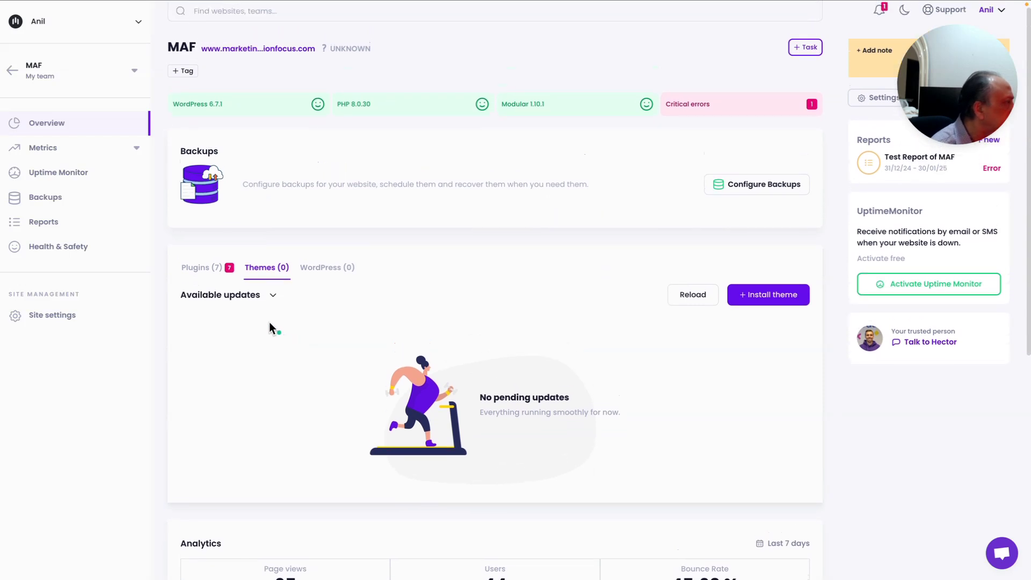
{"action": "left_click", "coordinate": [197, 277]}
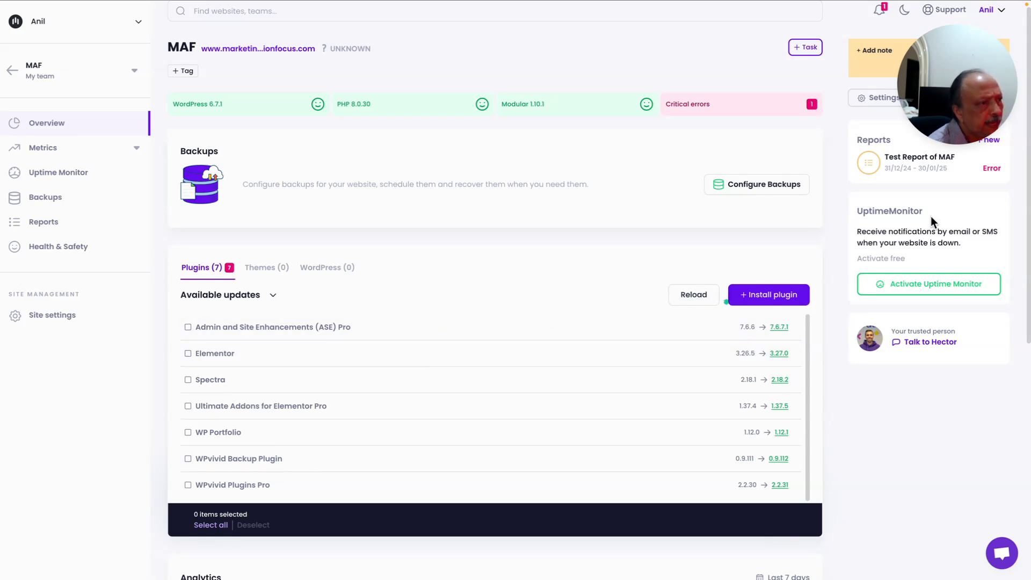
{"action": "left_click_drag", "start_coordinate": [944, 89], "coordinate": [769, 90]}
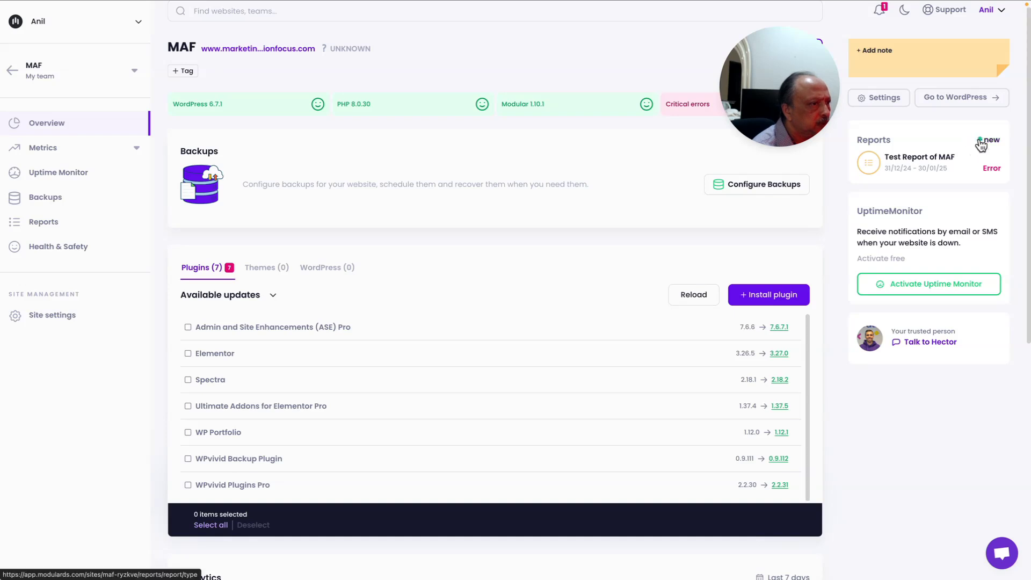
{"action": "left_click_drag", "start_coordinate": [778, 105], "coordinate": [937, 114]}
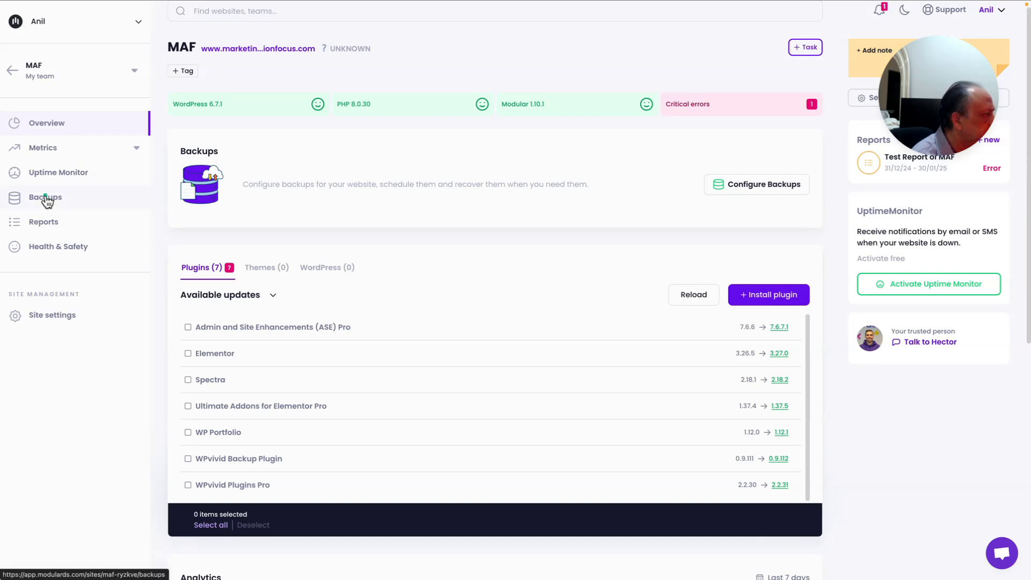
Select the Admin and Site Enhancements (ASE) Pro plugin to show the available bulk actions, and clear the selection
{"action": "left_click", "coordinate": [188, 328]}
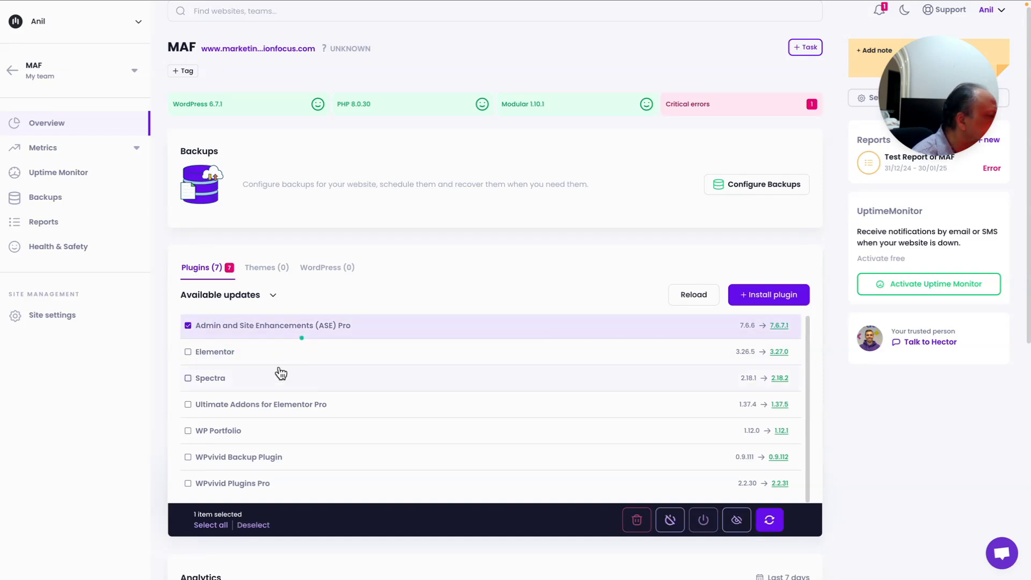
{"action": "left_click", "coordinate": [188, 326]}
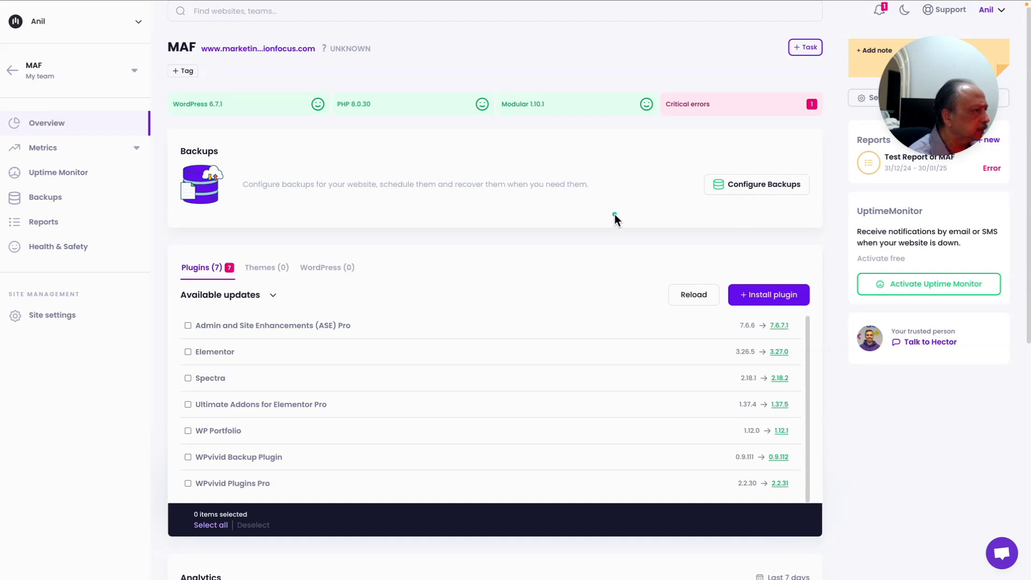
{"action": "scroll", "coordinate": [614, 213], "scroll_direction": "down", "scroll_amount": 1}
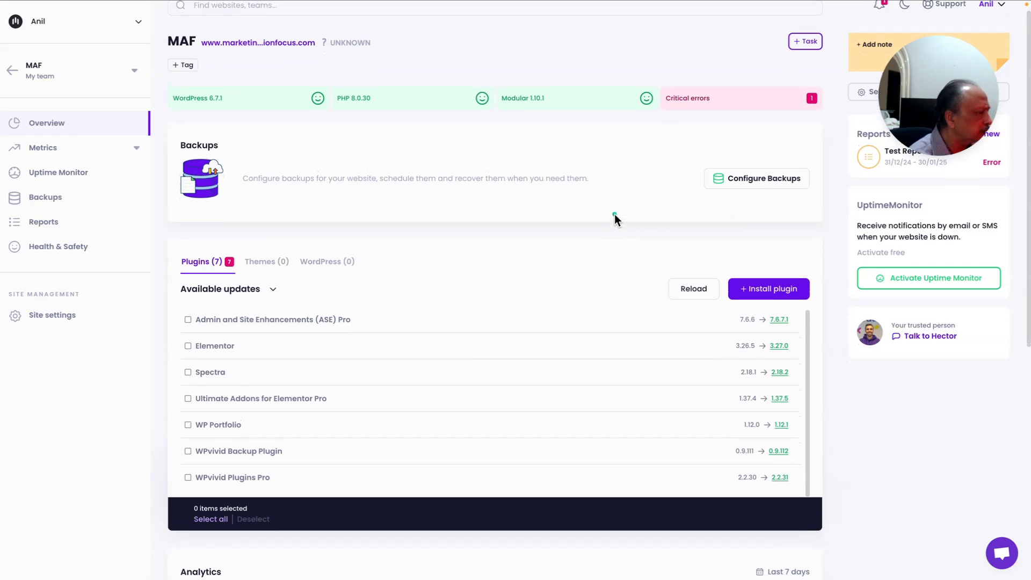
{"action": "scroll", "coordinate": [614, 214], "scroll_direction": "up", "scroll_amount": 2}
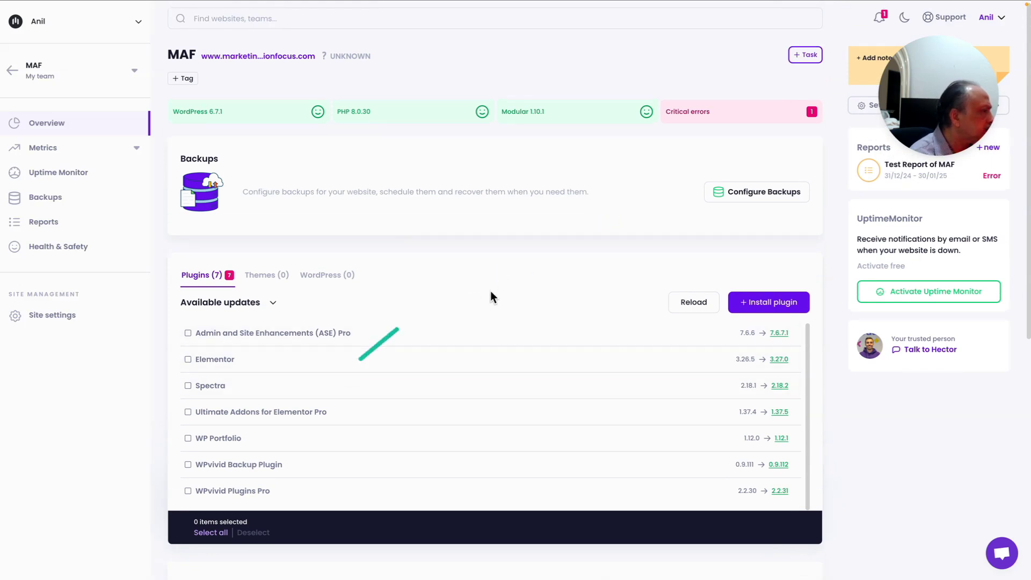
Select all plugins with available updates on the MAF website and update them together
{"action": "left_click", "coordinate": [211, 532]}
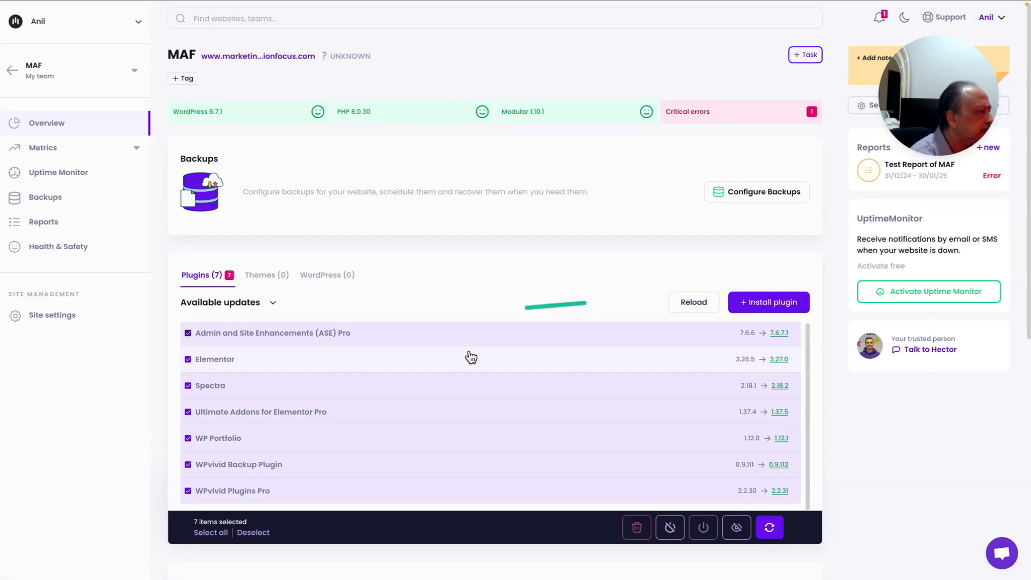
{"action": "left_click", "coordinate": [770, 531]}
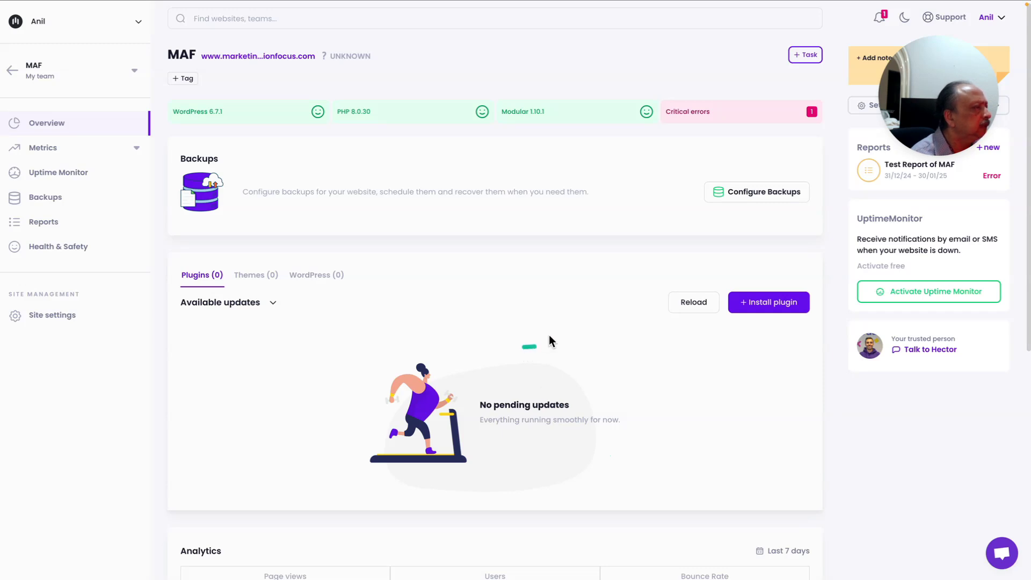
Open the MAF website's backup configuration and set the schedule recurrence to weekly on Sunday
{"action": "left_click", "coordinate": [739, 194]}
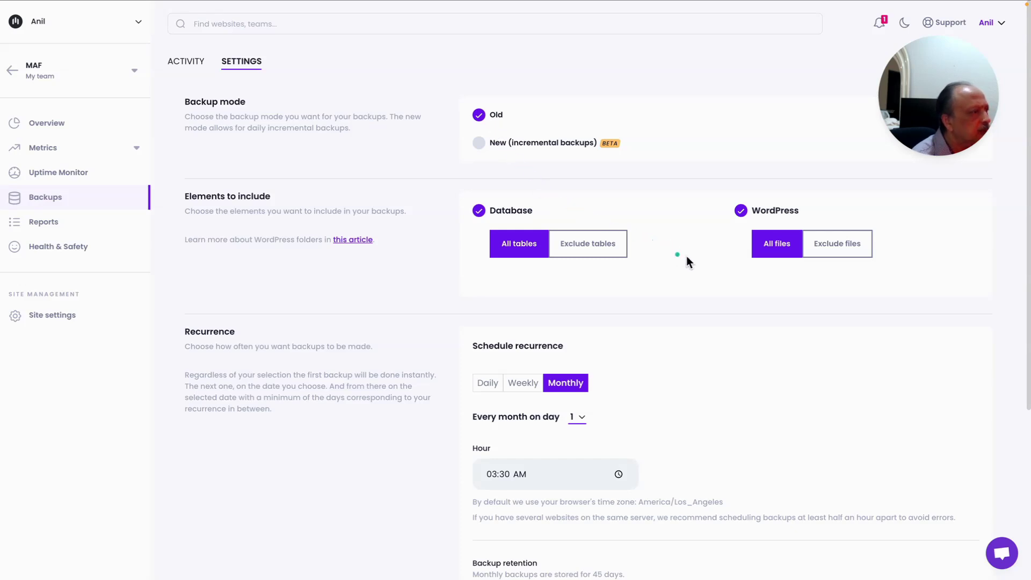
{"action": "scroll", "coordinate": [691, 266], "scroll_direction": "down", "scroll_amount": 1}
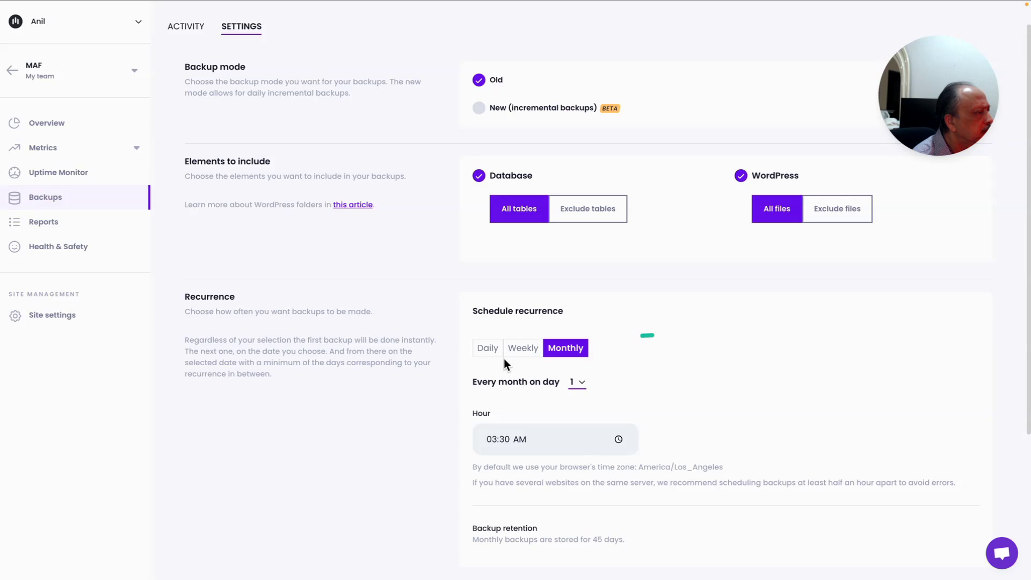
{"action": "left_click", "coordinate": [525, 350]}
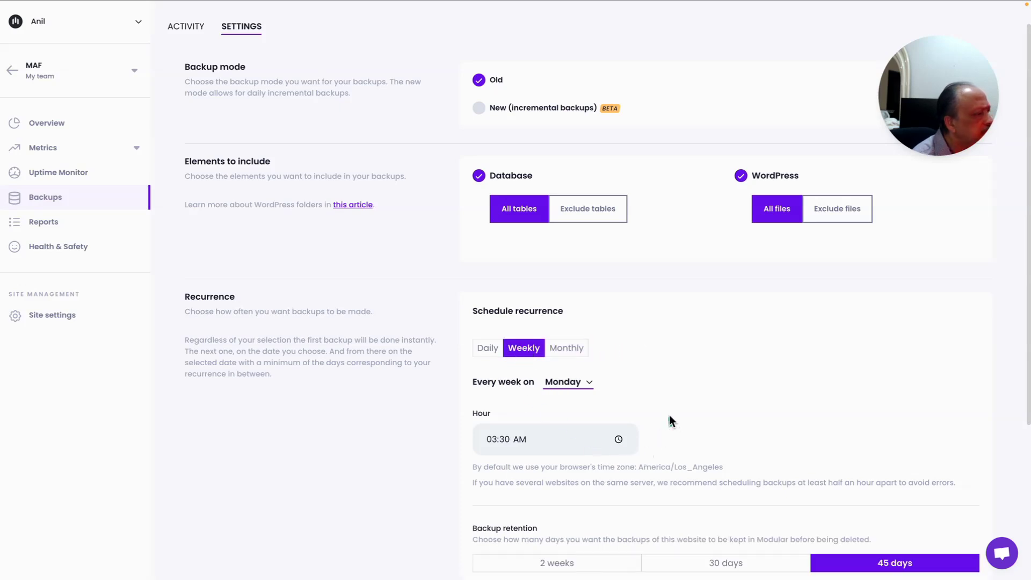
{"action": "left_click", "coordinate": [590, 383]}
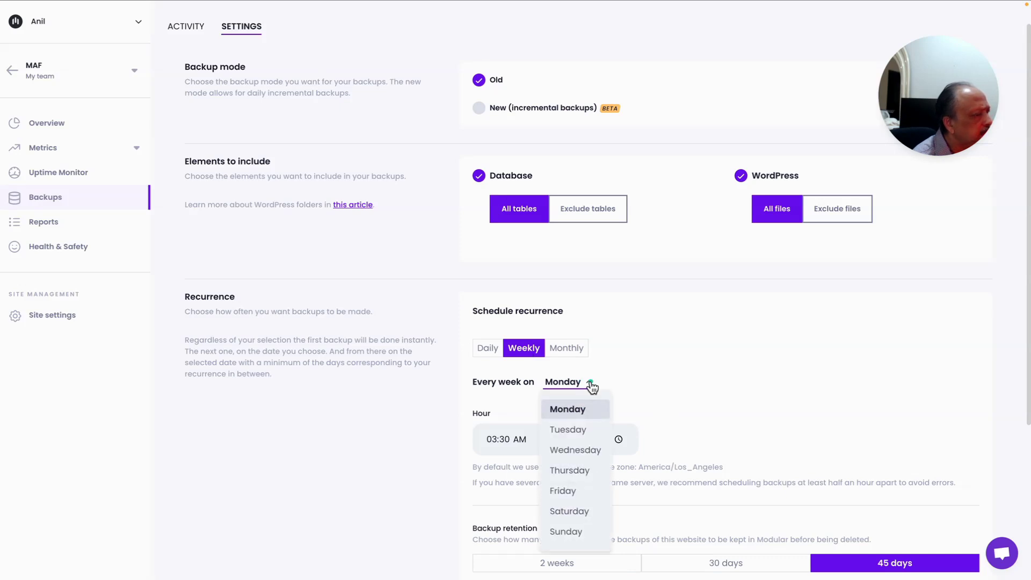
{"action": "left_click", "coordinate": [567, 531]}
Check the backup retention options, expand the expert configuration and examine the limits for number of files, ZIP size and wait time
{"action": "scroll", "coordinate": [671, 379], "scroll_direction": "down", "scroll_amount": 1}
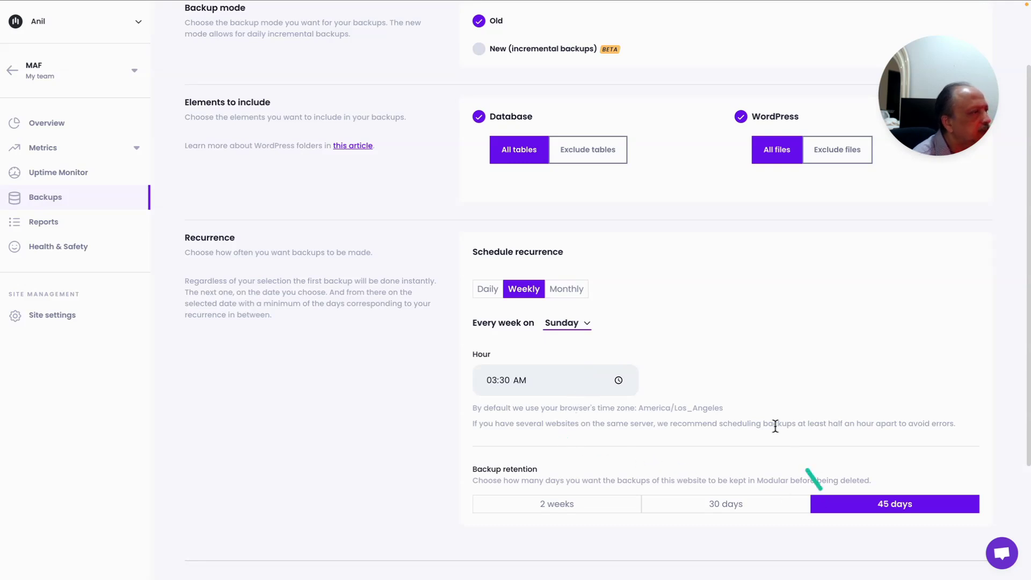
{"action": "scroll", "coordinate": [774, 424], "scroll_direction": "down", "scroll_amount": 1}
{"action": "scroll", "coordinate": [775, 425], "scroll_direction": "down", "scroll_amount": 3}
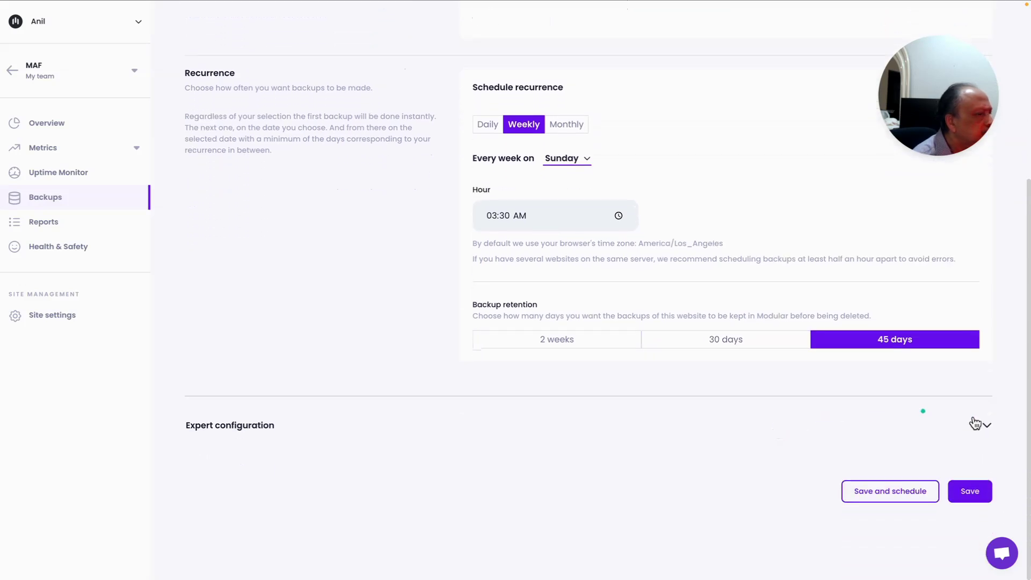
{"action": "left_click", "coordinate": [988, 424]}
{"action": "scroll", "coordinate": [789, 400], "scroll_direction": "down", "scroll_amount": 3}
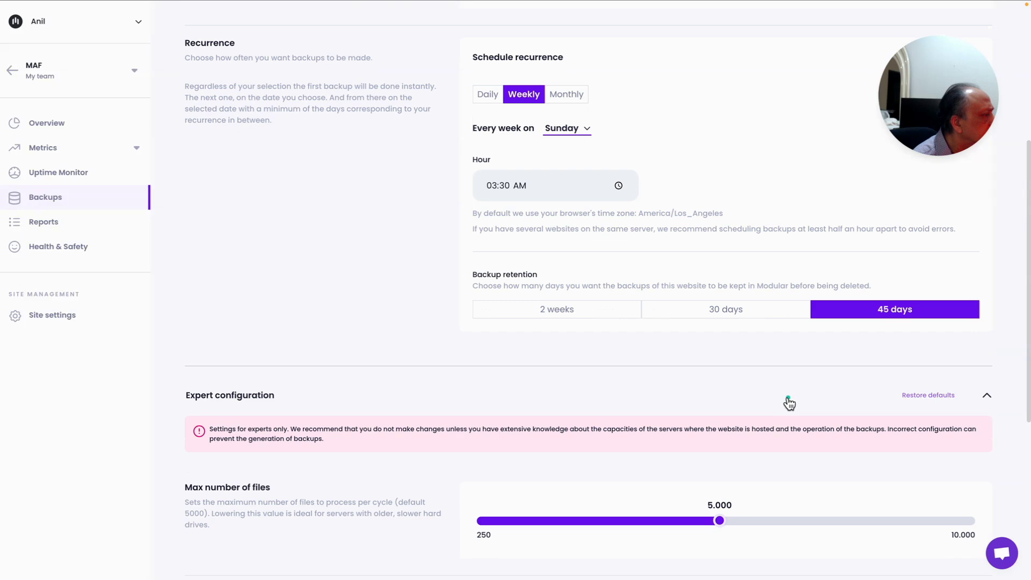
{"action": "scroll", "coordinate": [788, 400], "scroll_direction": "down", "scroll_amount": 2}
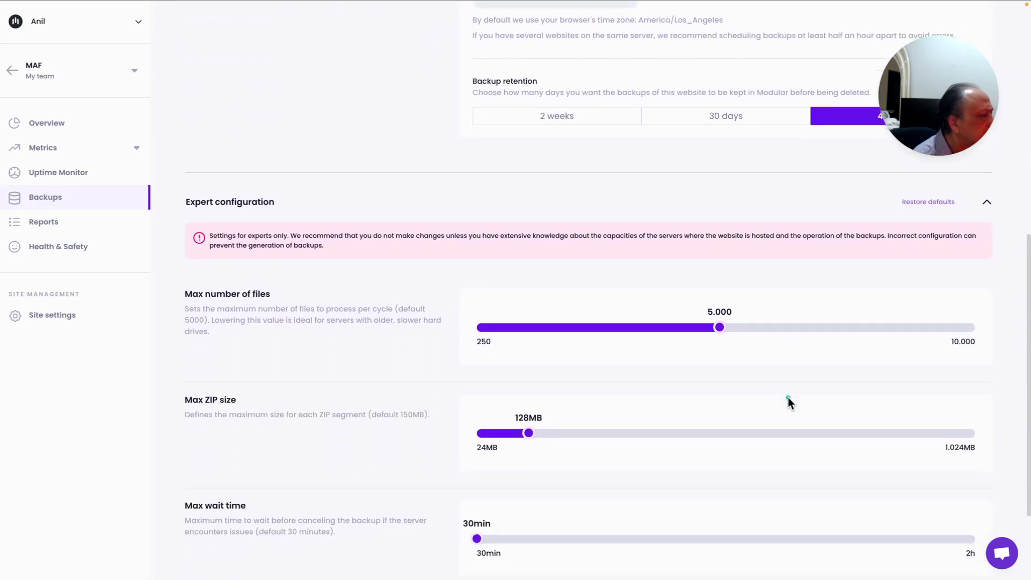
{"action": "scroll", "coordinate": [788, 400], "scroll_direction": "down", "scroll_amount": 1}
{"action": "scroll", "coordinate": [787, 398], "scroll_direction": "down", "scroll_amount": 1}
{"action": "scroll", "coordinate": [788, 398], "scroll_direction": "up", "scroll_amount": 1}
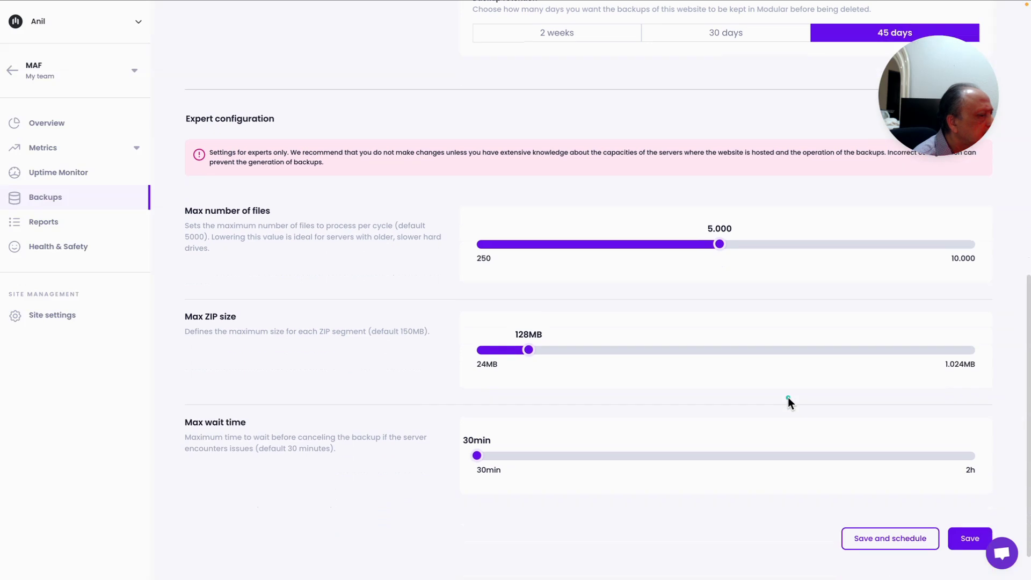
{"action": "scroll", "coordinate": [788, 397], "scroll_direction": "down", "scroll_amount": 1}
Review the backup mode, the elements to include, the recurrence schedule and the retention settings without changing them
{"action": "scroll", "coordinate": [787, 397], "scroll_direction": "up", "scroll_amount": 8}
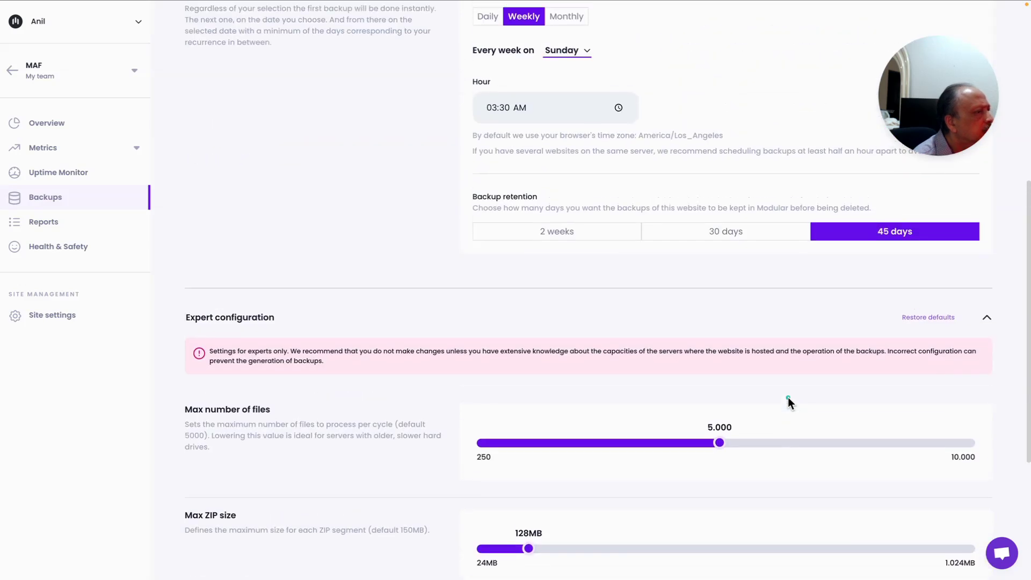
{"action": "scroll", "coordinate": [788, 398], "scroll_direction": "up", "scroll_amount": 4}
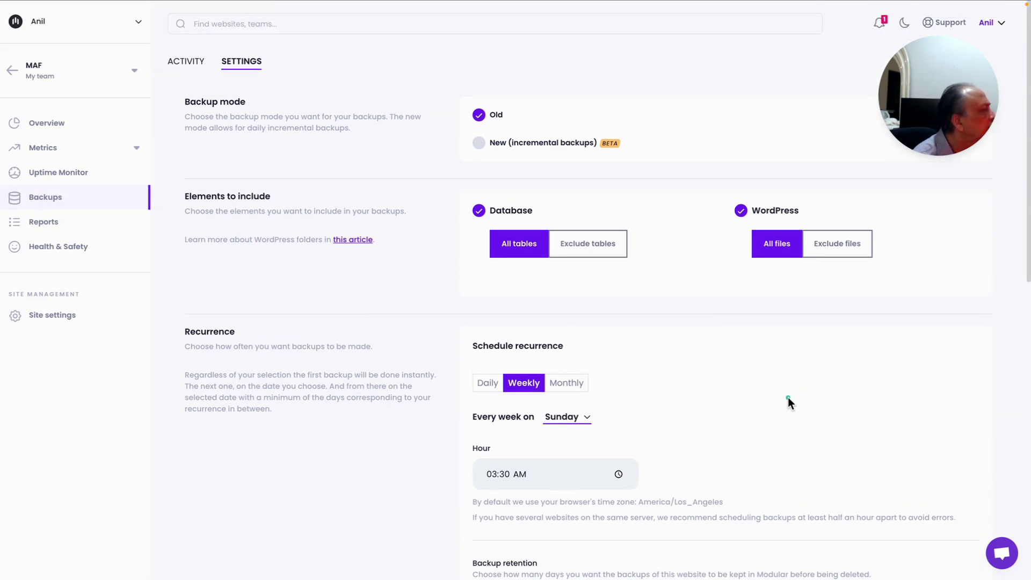
{"action": "scroll", "coordinate": [788, 397], "scroll_direction": "down", "scroll_amount": 2}
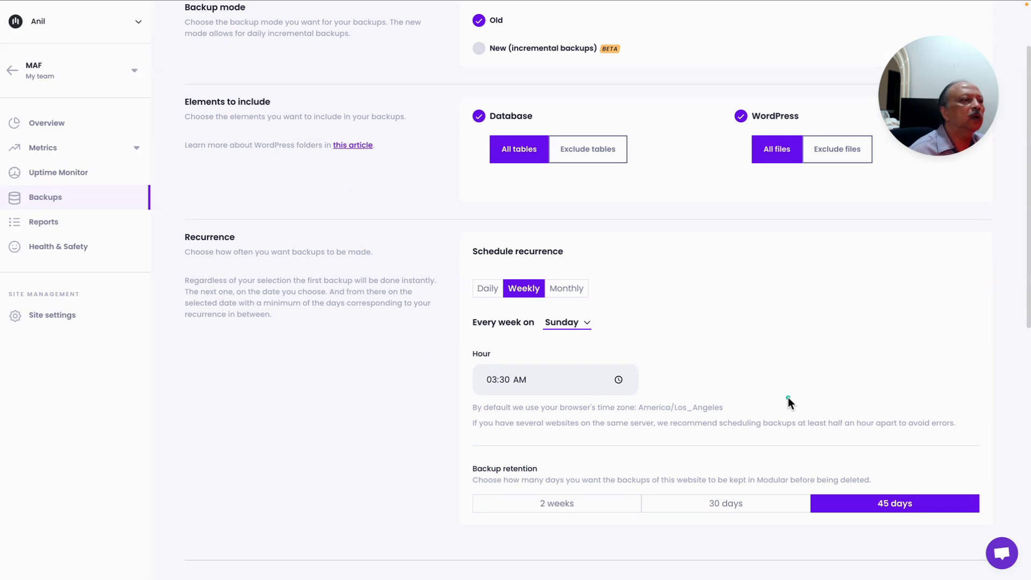
{"action": "scroll", "coordinate": [783, 398], "scroll_direction": "up", "scroll_amount": 2}
{"action": "scroll", "coordinate": [783, 396], "scroll_direction": "down", "scroll_amount": 1}
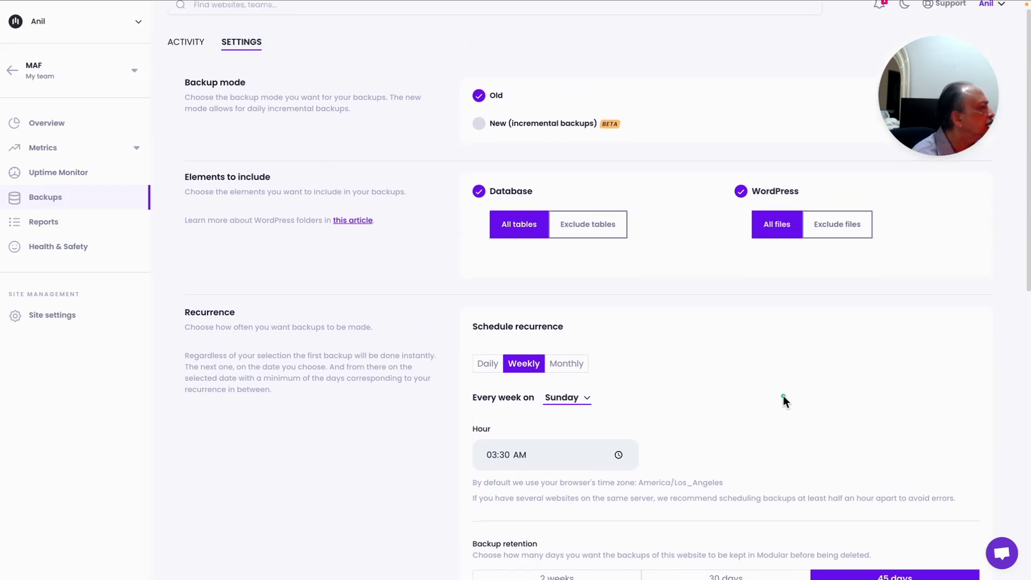
{"action": "left_click_drag", "start_coordinate": [739, 373], "coordinate": [595, 325]}
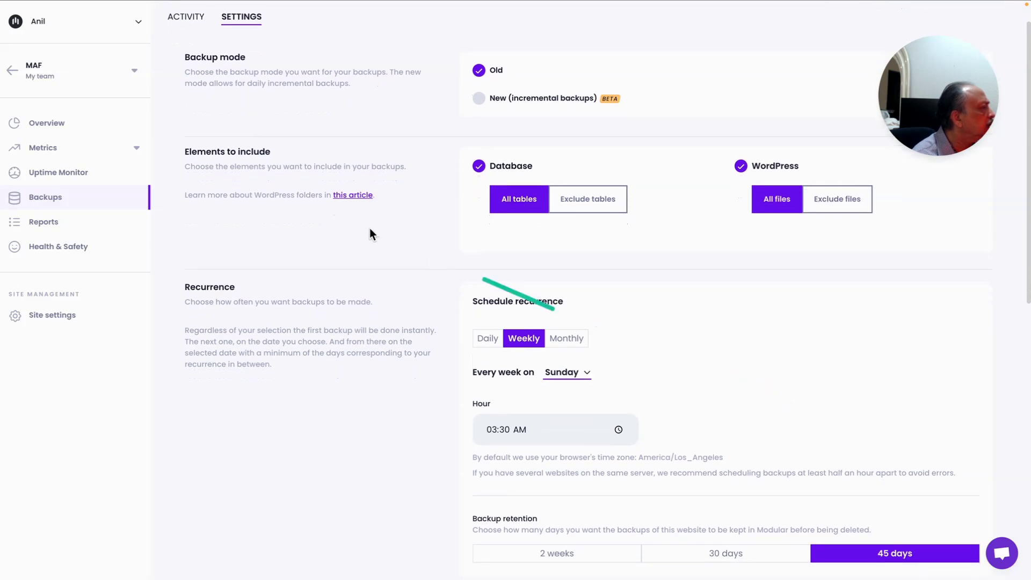
Examine the MAF backup settings again, from the elements to include through the recurrence and retention to the expert configuration
{"action": "left_click_drag", "start_coordinate": [368, 225], "coordinate": [715, 336]}
{"action": "scroll", "coordinate": [716, 335], "scroll_direction": "down", "scroll_amount": 1}
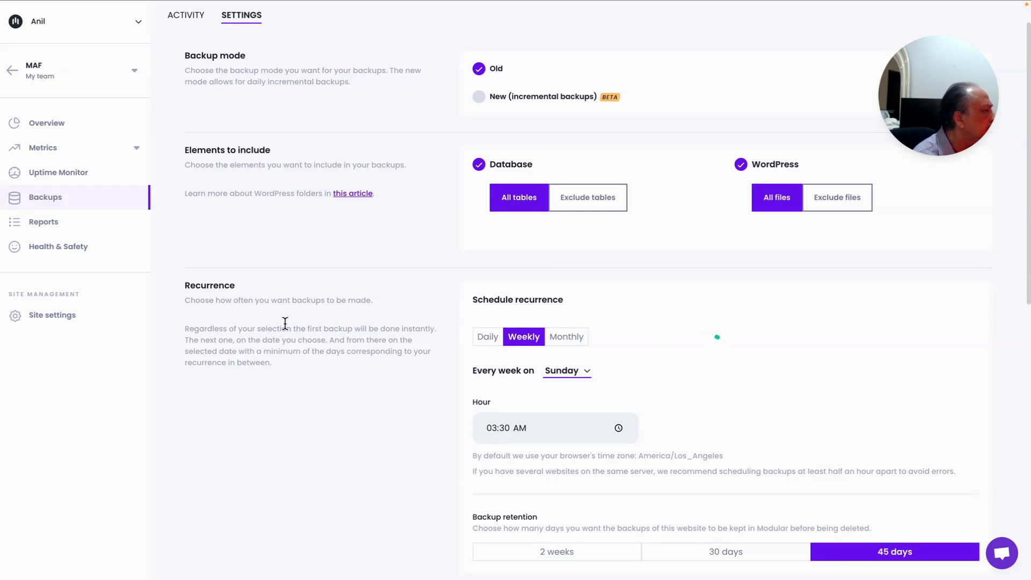
{"action": "left_click_drag", "start_coordinate": [255, 322], "coordinate": [562, 360]}
{"action": "scroll", "coordinate": [650, 378], "scroll_direction": "down", "scroll_amount": 2}
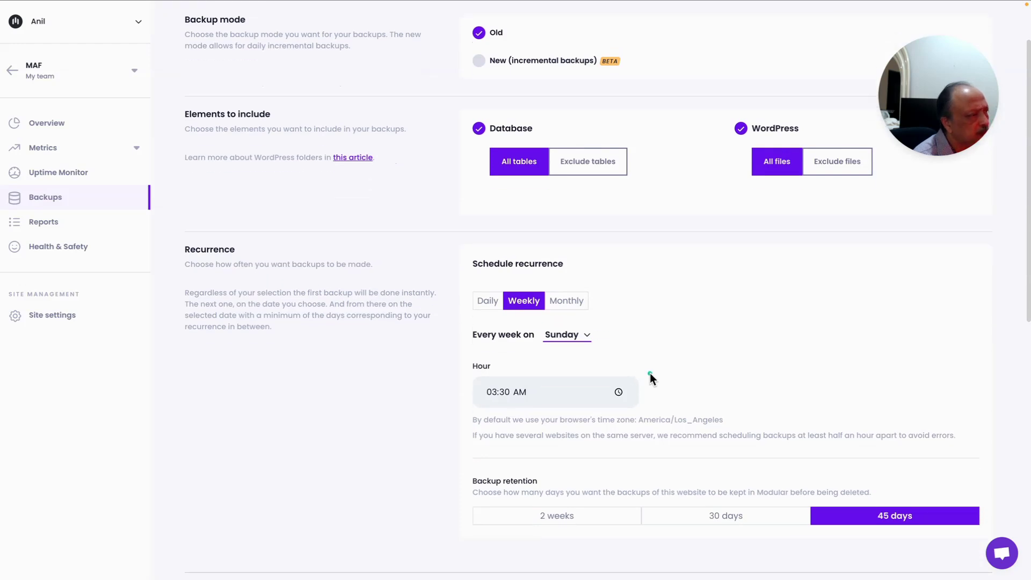
{"action": "left_click_drag", "start_coordinate": [661, 309], "coordinate": [651, 335]}
{"action": "left_click_drag", "start_coordinate": [527, 237], "coordinate": [520, 240]}
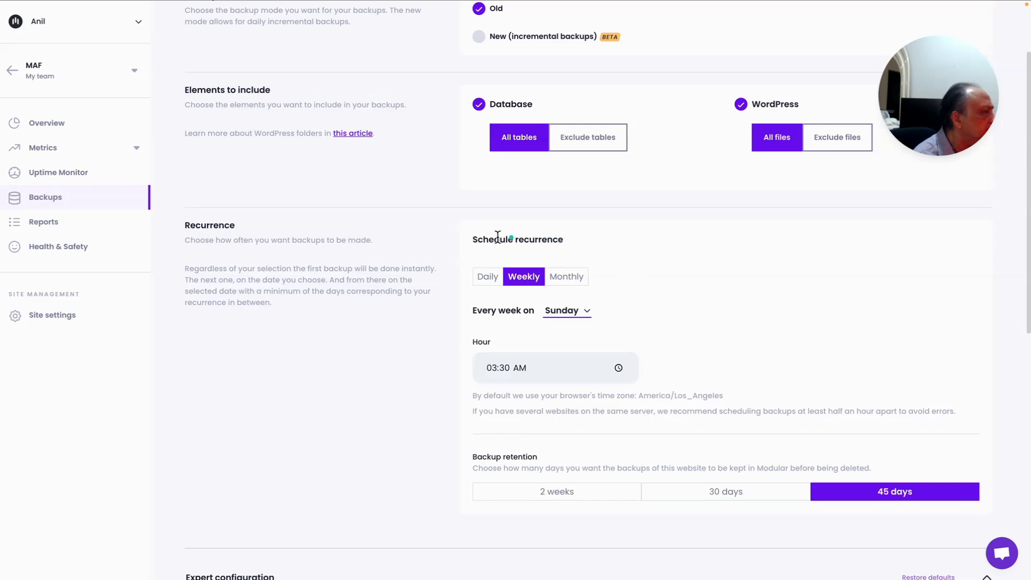
{"action": "scroll", "coordinate": [751, 354], "scroll_direction": "down", "scroll_amount": 1}
{"action": "scroll", "coordinate": [752, 354], "scroll_direction": "down", "scroll_amount": 2}
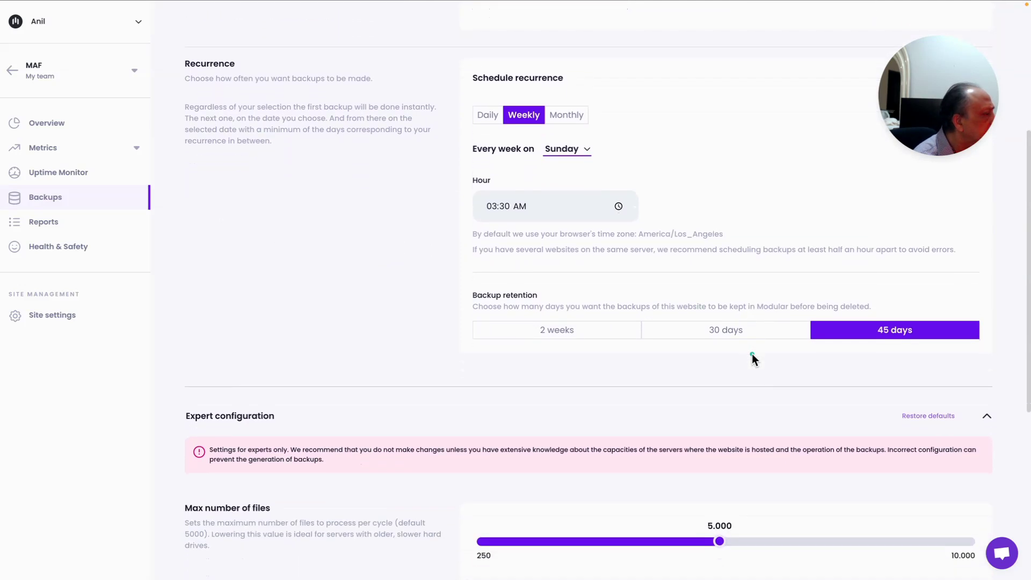
{"action": "scroll", "coordinate": [751, 354], "scroll_direction": "down", "scroll_amount": 2}
{"action": "scroll", "coordinate": [751, 356], "scroll_direction": "down", "scroll_amount": 1}
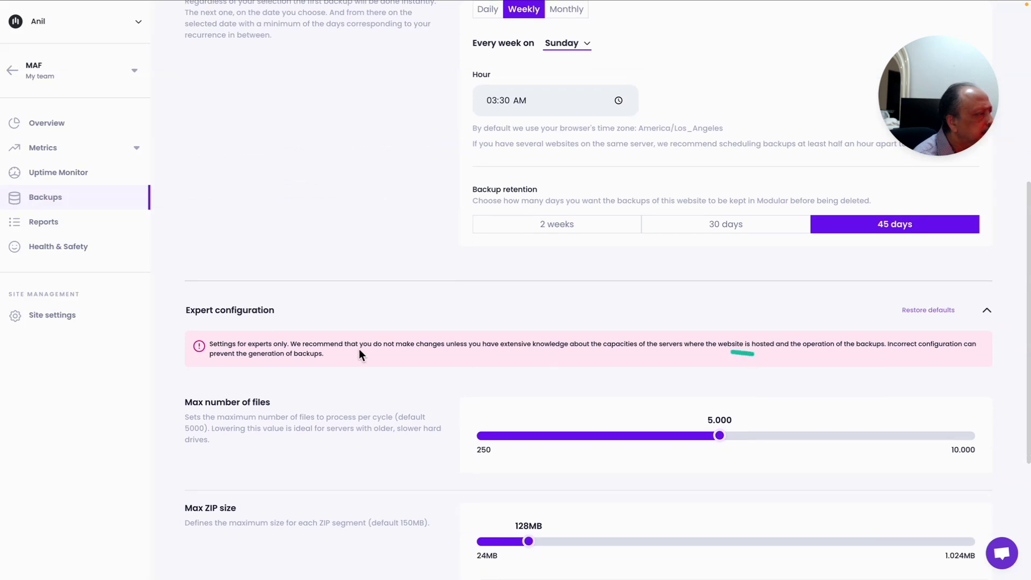
Save the MAF website's backup configuration and schedule its backups
{"action": "scroll", "coordinate": [766, 376], "scroll_direction": "down", "scroll_amount": 1}
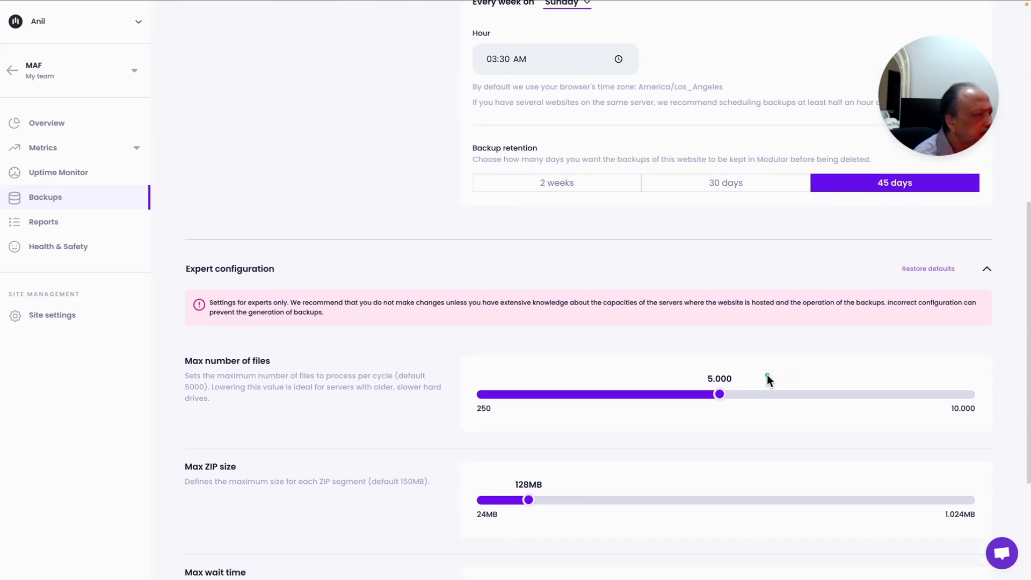
{"action": "scroll", "coordinate": [767, 379], "scroll_direction": "down", "scroll_amount": 2}
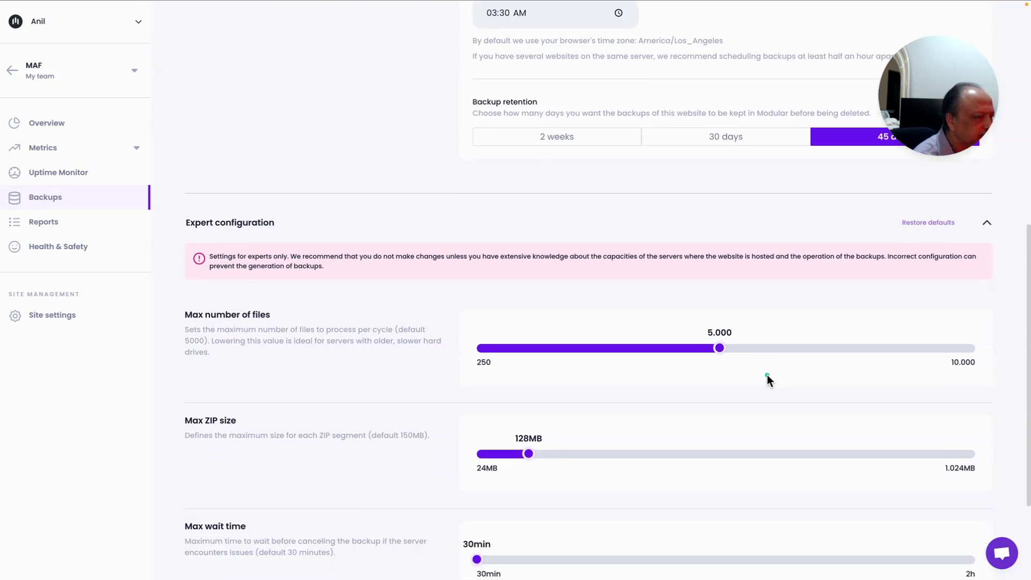
{"action": "scroll", "coordinate": [766, 375], "scroll_direction": "down", "scroll_amount": 2}
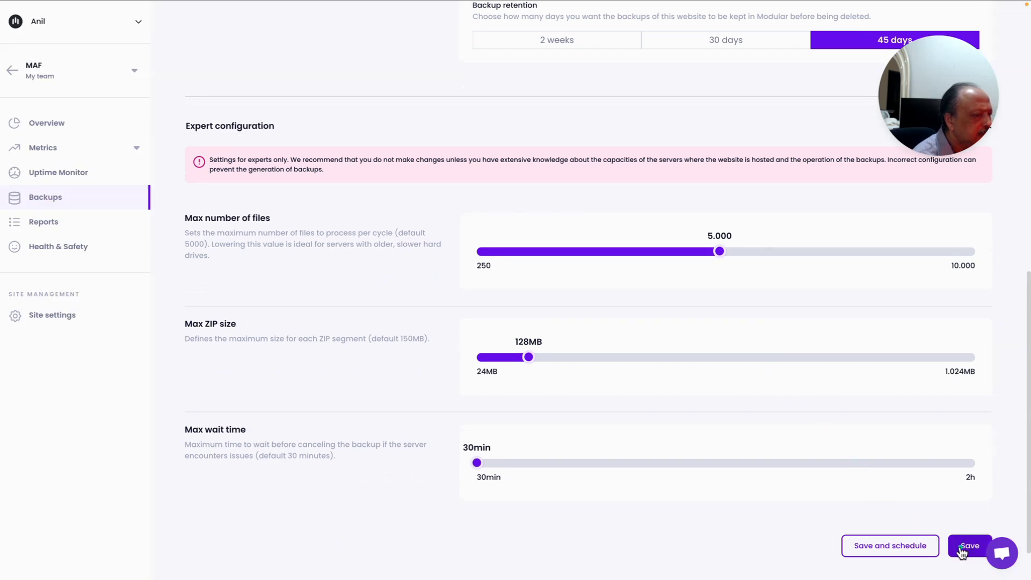
{"action": "left_click", "coordinate": [897, 548]}
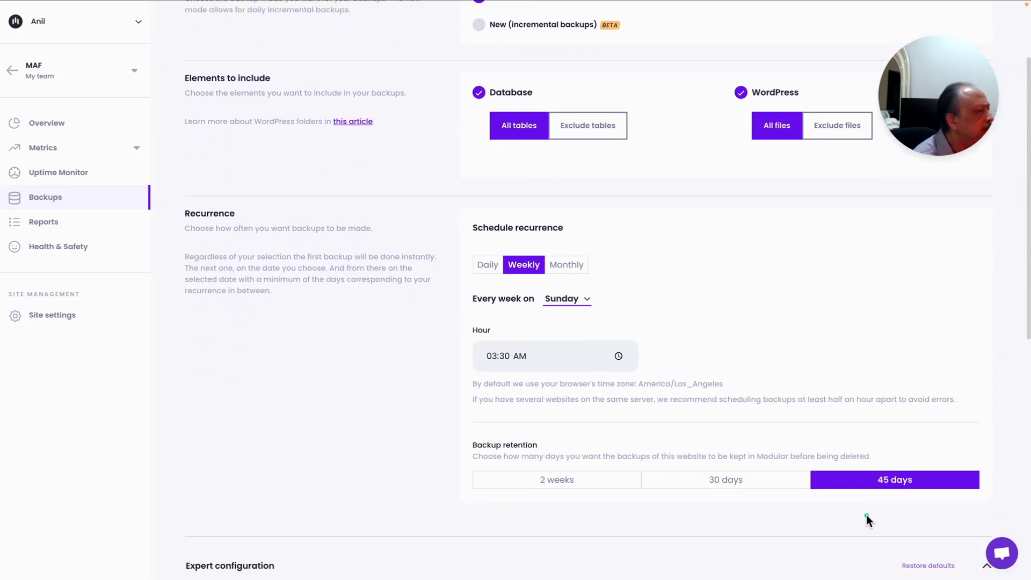
Save the backup settings once more with the expert limits left as they are
{"action": "scroll", "coordinate": [867, 520], "scroll_direction": "down", "scroll_amount": 4}
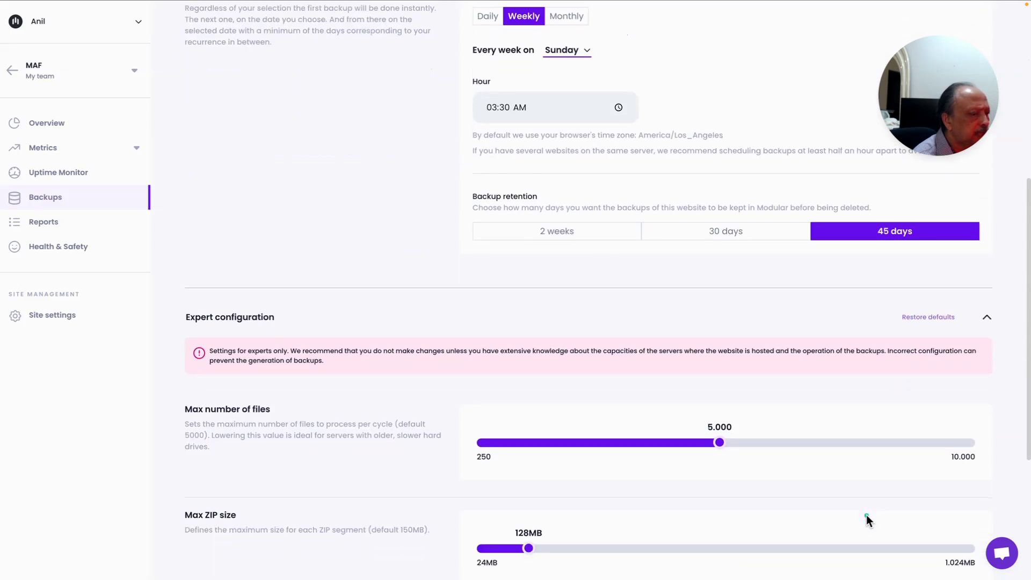
{"action": "scroll", "coordinate": [866, 516], "scroll_direction": "down", "scroll_amount": 5}
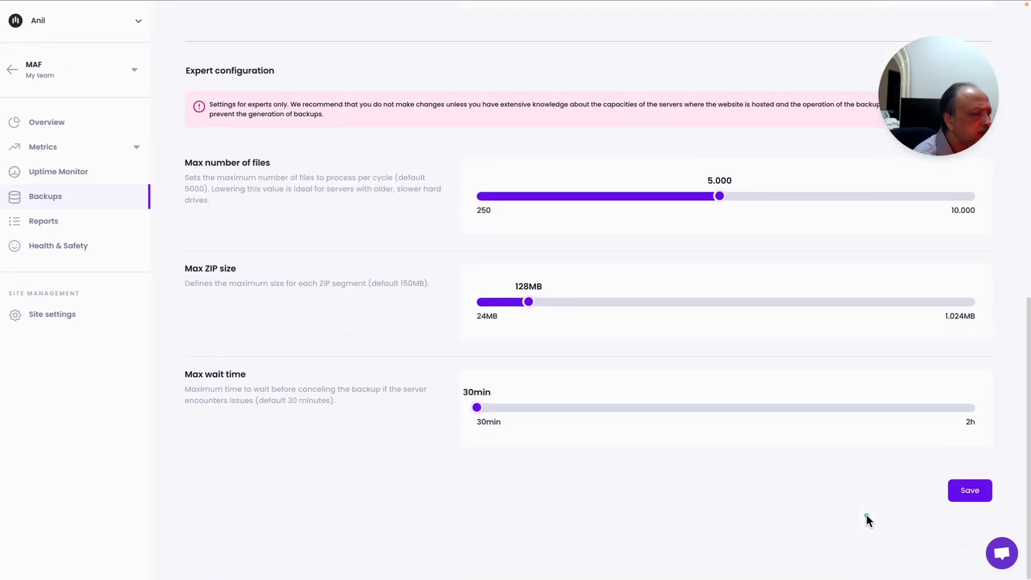
{"action": "left_click", "coordinate": [972, 493]}
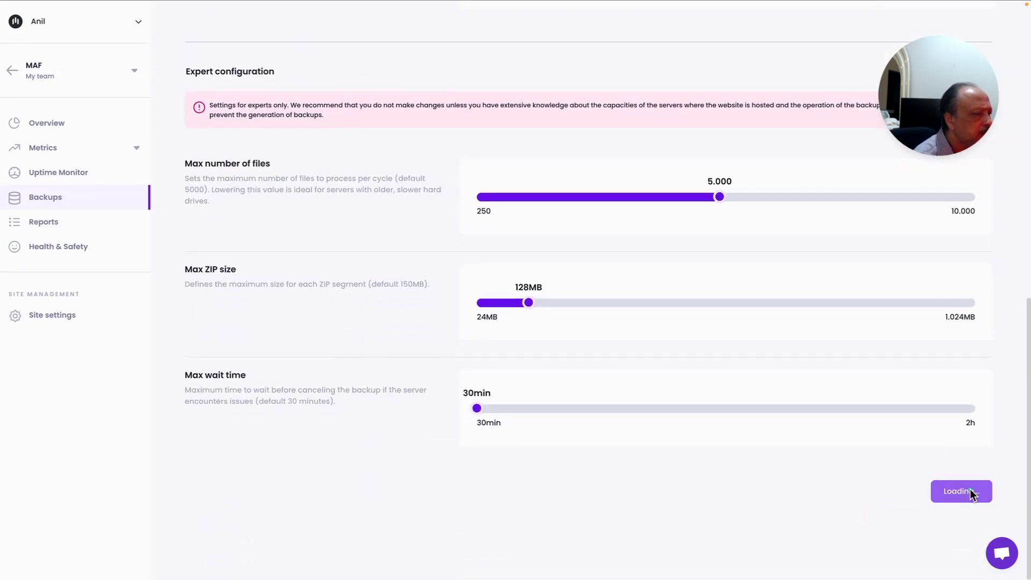
Create an immediate backup of the MAF website using the saved configuration
{"action": "scroll", "coordinate": [852, 484], "scroll_direction": "up", "scroll_amount": 9}
{"action": "scroll", "coordinate": [852, 486], "scroll_direction": "up", "scroll_amount": 3}
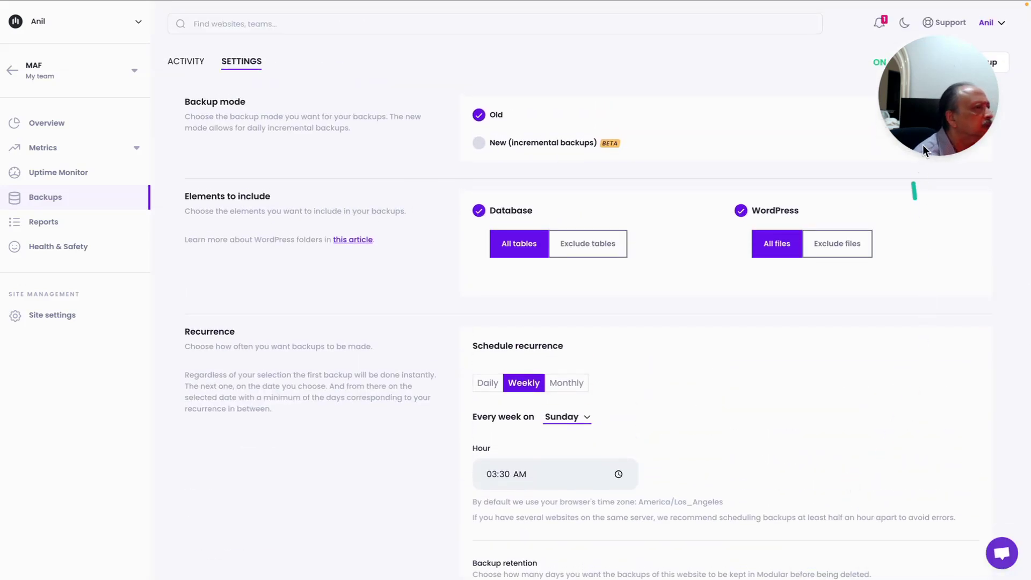
{"action": "left_click", "coordinate": [953, 63]}
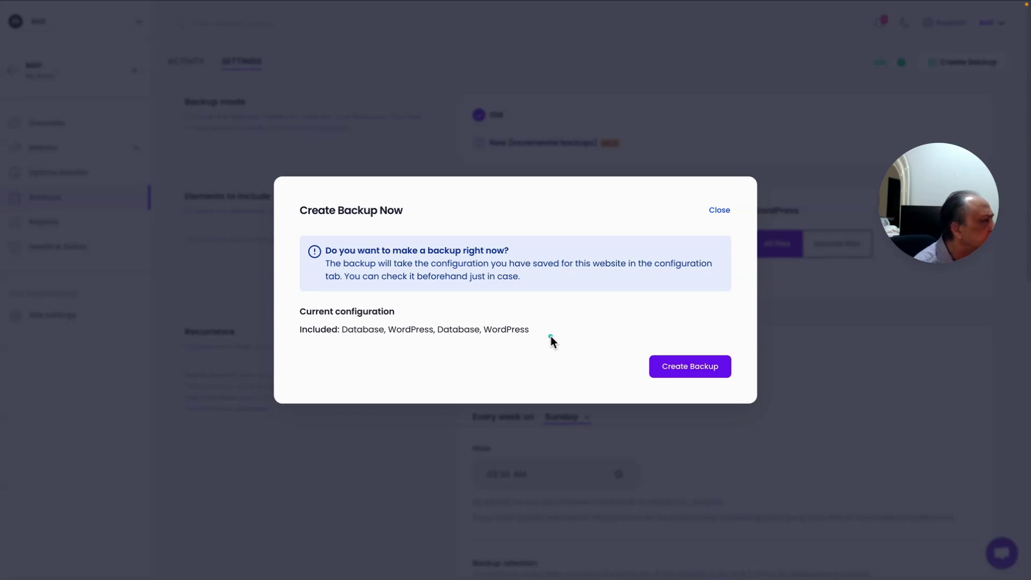
{"action": "left_click", "coordinate": [705, 367]}
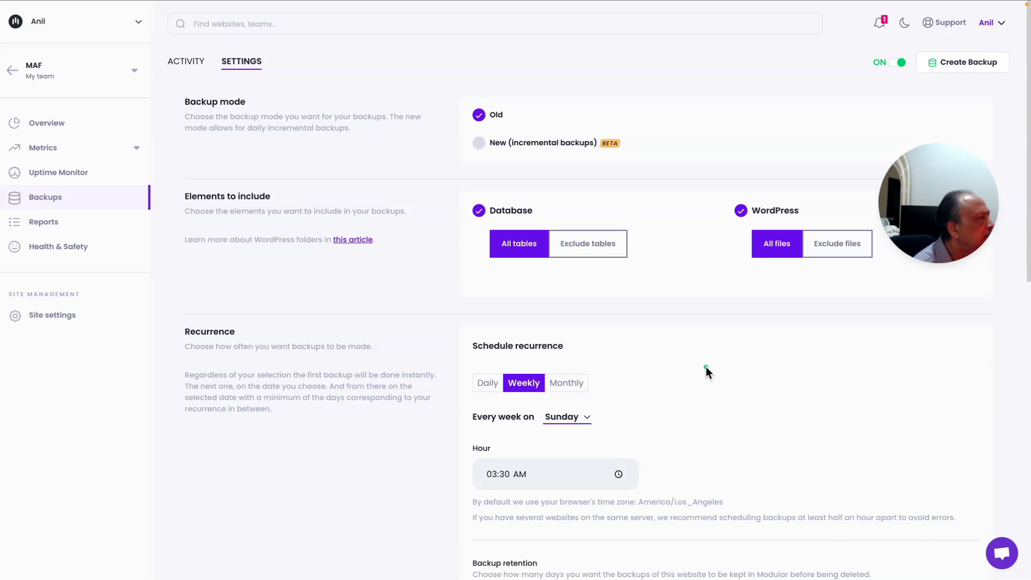
Open the backup activity list and check the progress of the manual backup's individual parts
{"action": "scroll", "coordinate": [706, 366], "scroll_direction": "down", "scroll_amount": 1}
{"action": "scroll", "coordinate": [705, 366], "scroll_direction": "down", "scroll_amount": 1}
{"action": "scroll", "coordinate": [706, 366], "scroll_direction": "up", "scroll_amount": 2}
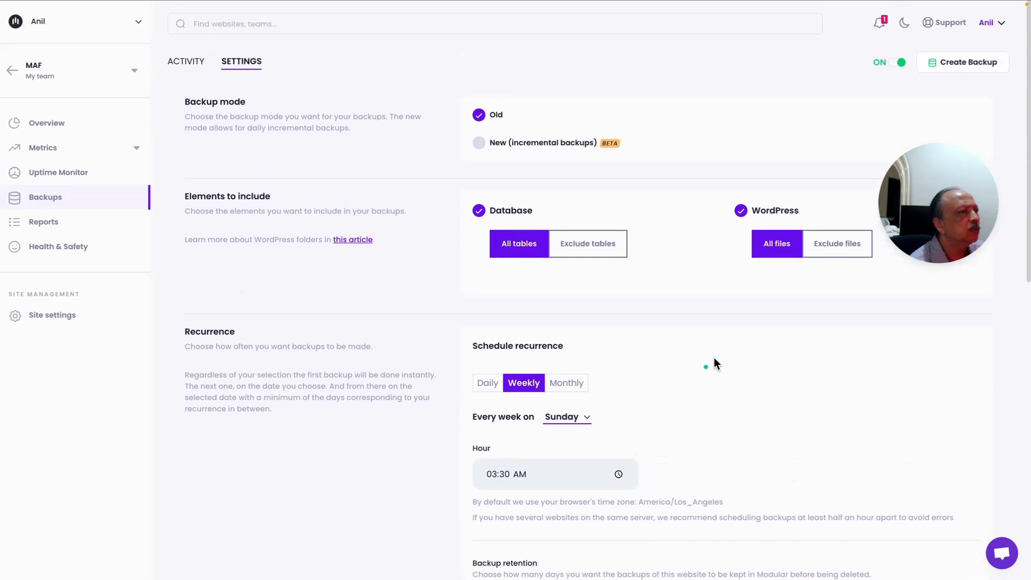
{"action": "left_click_drag", "start_coordinate": [932, 190], "coordinate": [934, 149]}
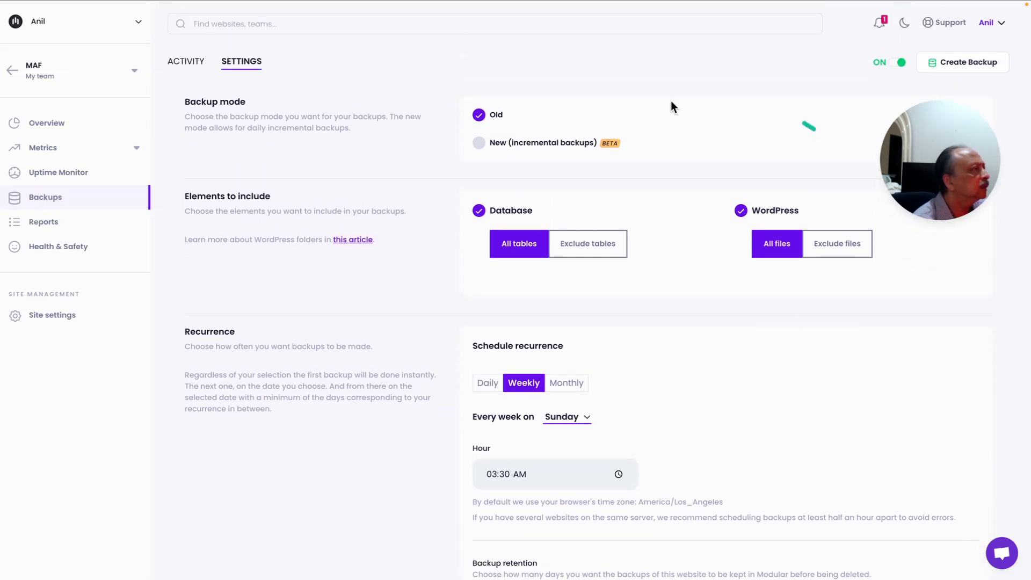
{"action": "left_click", "coordinate": [185, 61]}
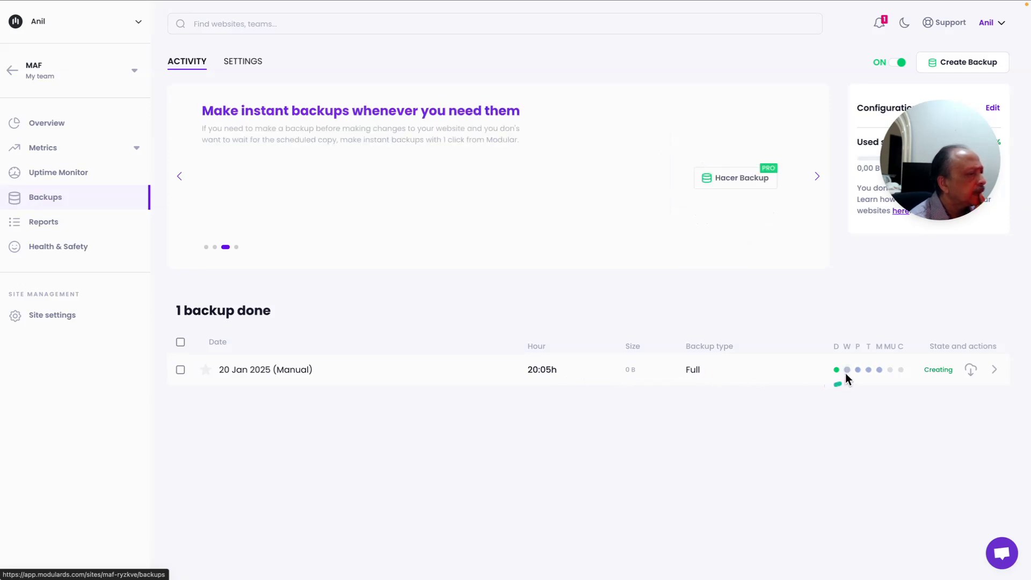
{"action": "mouse_move", "coordinate": [846, 370]}
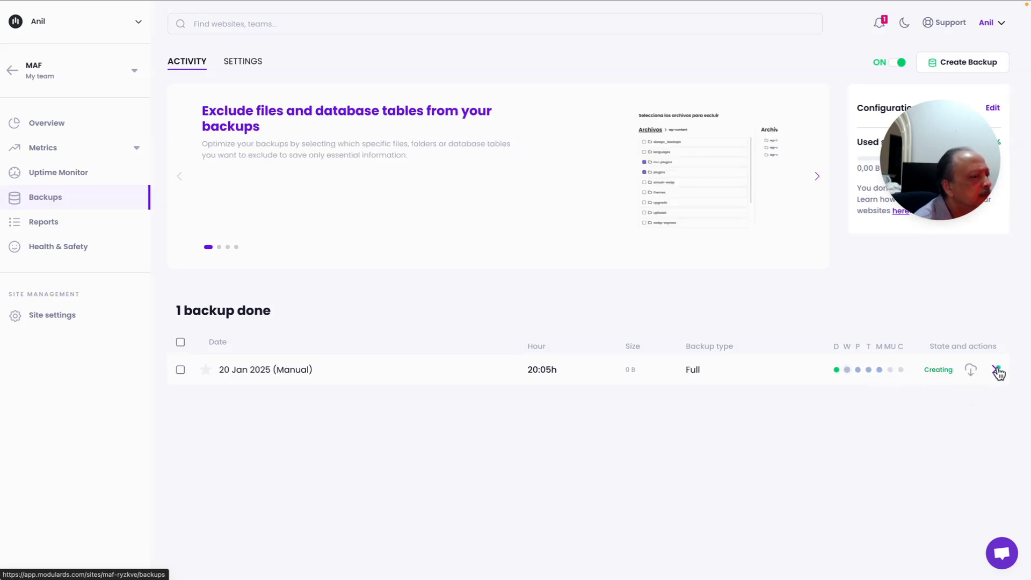
Open the 20 Jan 2025 manual backup's details, review its information and content sections, and return to the activity list
{"action": "left_click", "coordinate": [997, 370]}
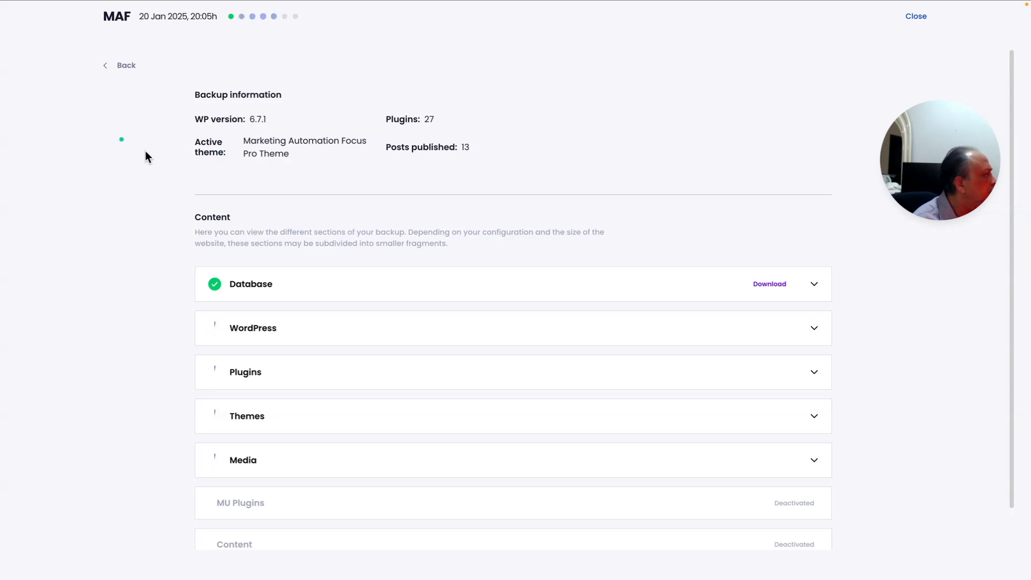
{"action": "scroll", "coordinate": [154, 163], "scroll_direction": "down", "scroll_amount": 1}
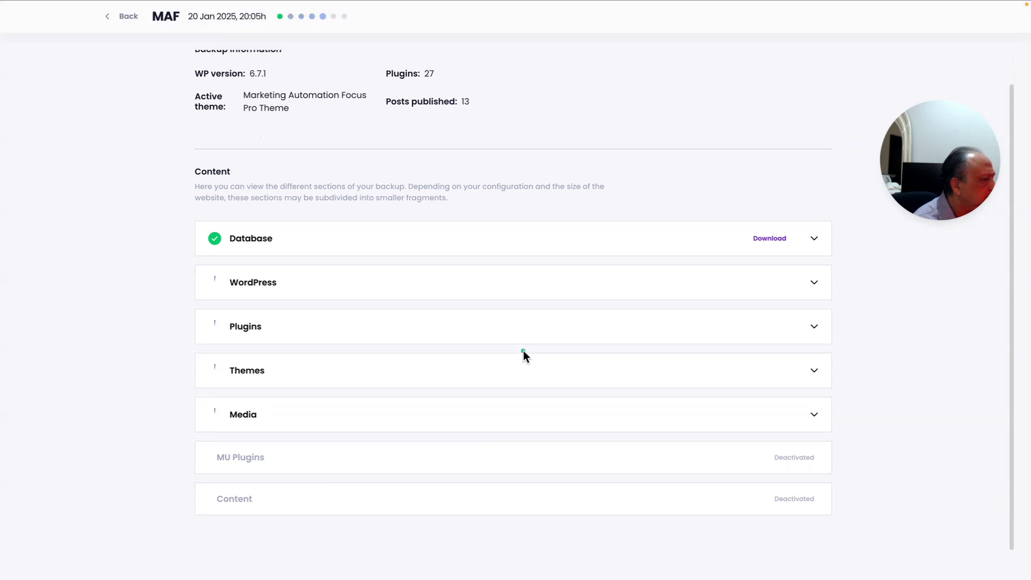
{"action": "scroll", "coordinate": [523, 352], "scroll_direction": "up", "scroll_amount": 1}
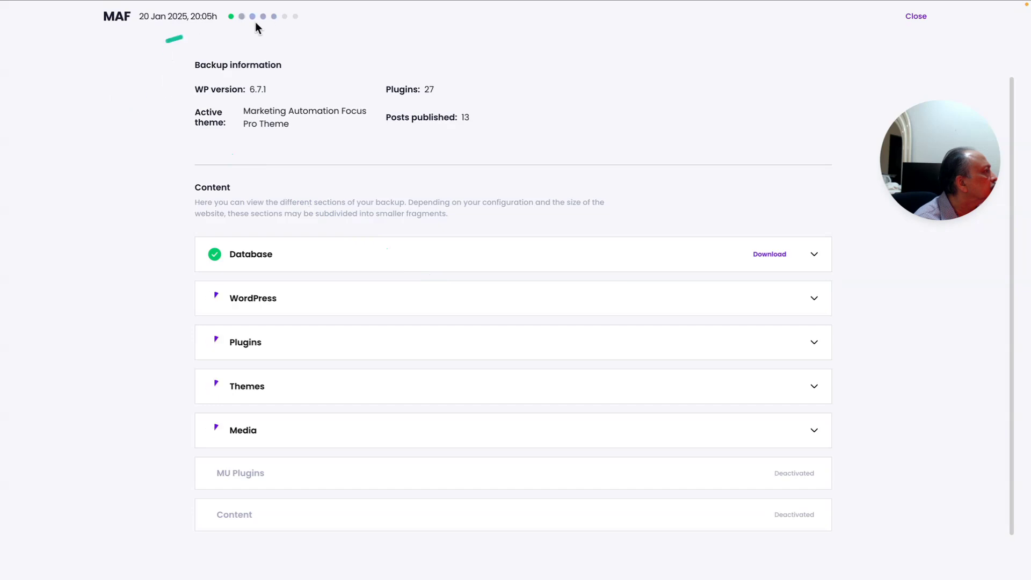
{"action": "scroll", "coordinate": [143, 61], "scroll_direction": "up", "scroll_amount": 1}
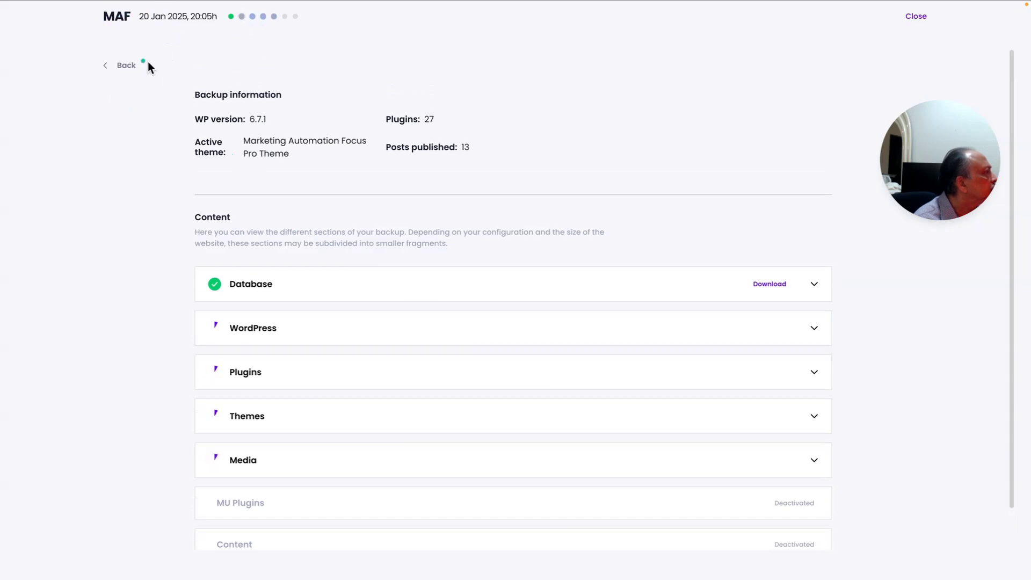
{"action": "left_click", "coordinate": [111, 65]}
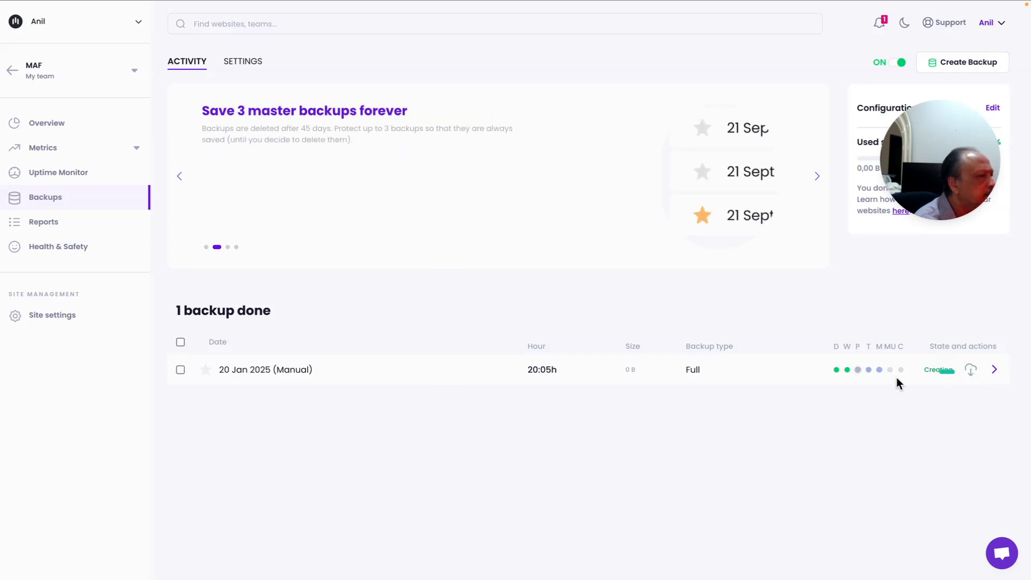
{"action": "mouse_move", "coordinate": [847, 370]}
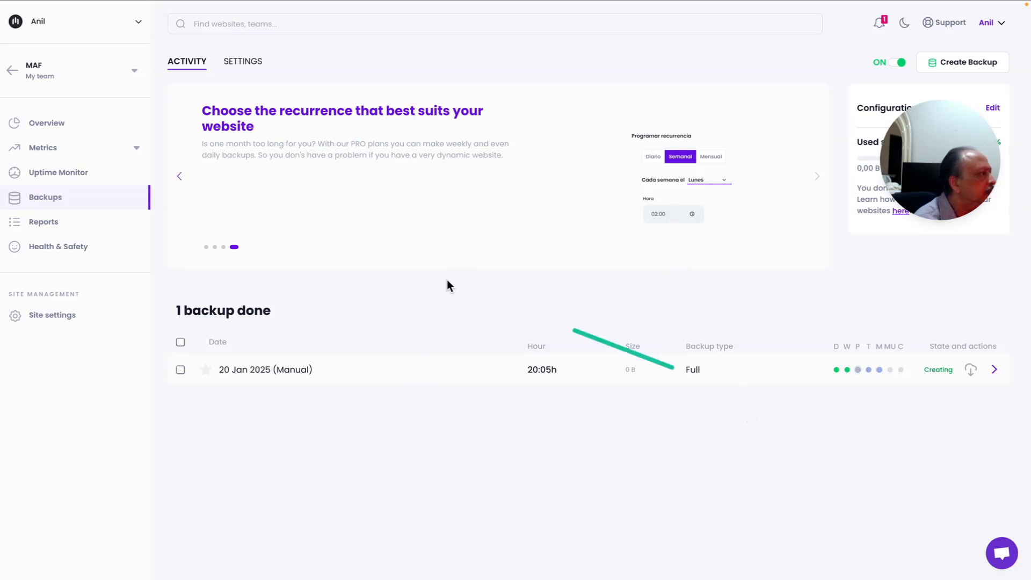
Reopen the backup settings and review the backup mode, included elements, weekly recurrence and retention period
{"action": "left_click", "coordinate": [246, 63]}
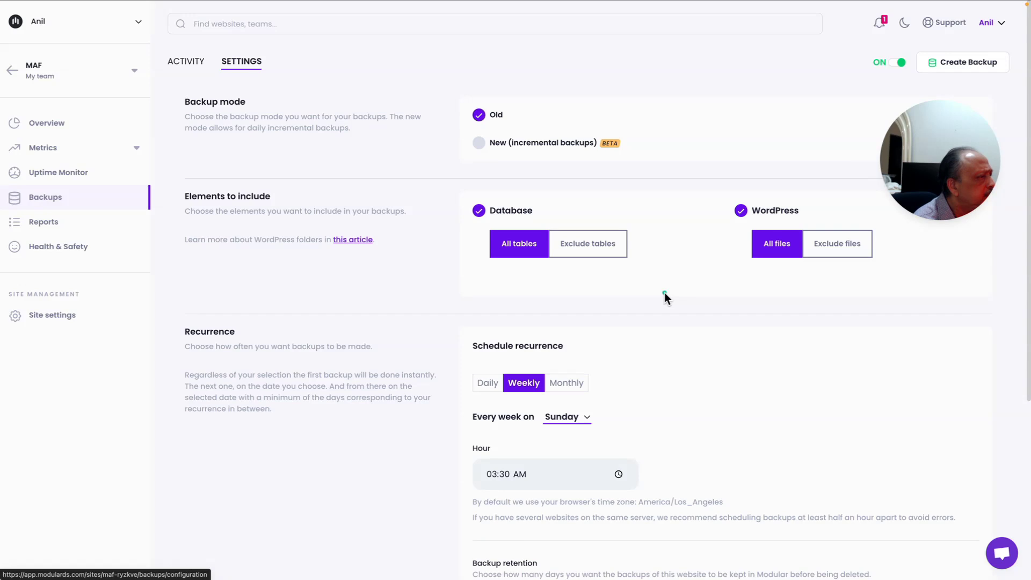
{"action": "scroll", "coordinate": [664, 294], "scroll_direction": "down", "scroll_amount": 2}
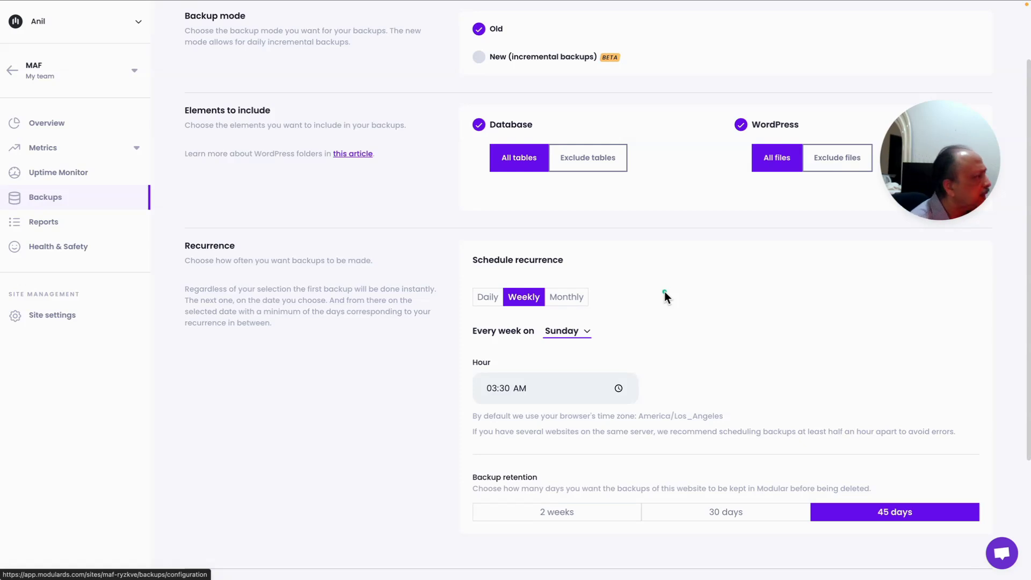
{"action": "scroll", "coordinate": [665, 294], "scroll_direction": "down", "scroll_amount": 3}
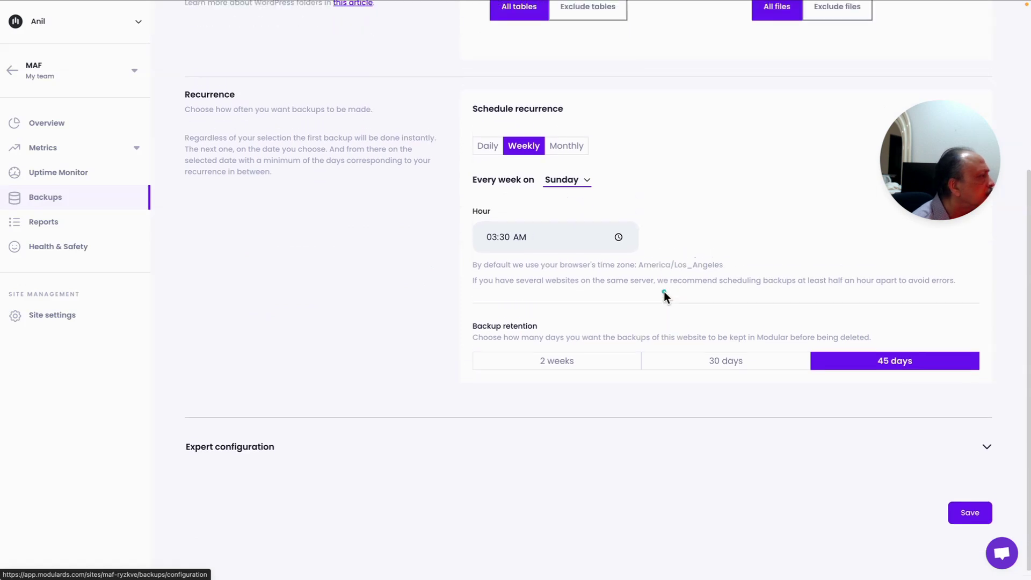
{"action": "scroll", "coordinate": [664, 294], "scroll_direction": "up", "scroll_amount": 2}
{"action": "scroll", "coordinate": [664, 293], "scroll_direction": "down", "scroll_amount": 2}
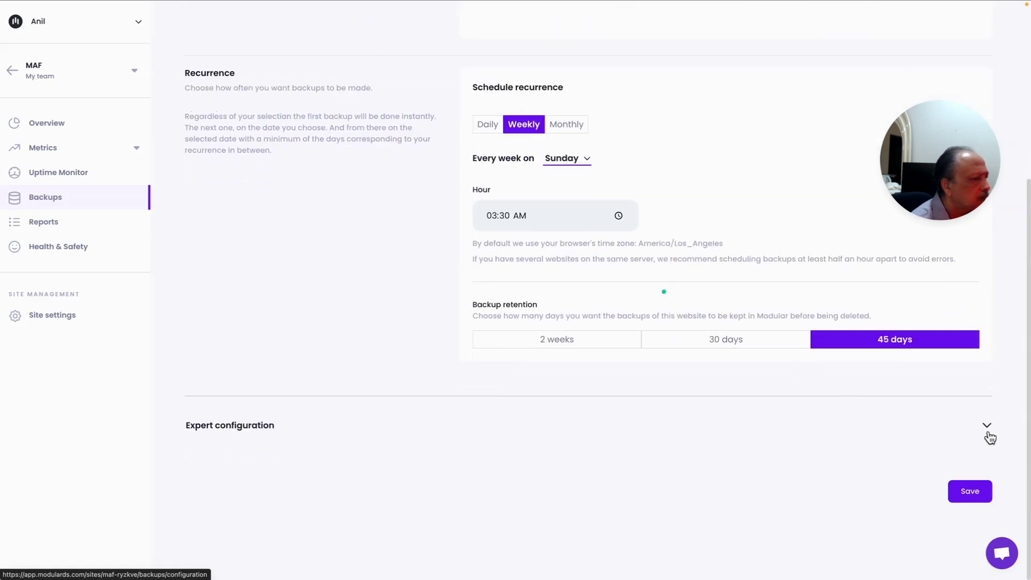
Expand the expert configuration and examine the limits for number of files, ZIP size and wait time, then return to the backup mode
{"action": "left_click", "coordinate": [988, 428]}
{"action": "scroll", "coordinate": [866, 412], "scroll_direction": "down", "scroll_amount": 3}
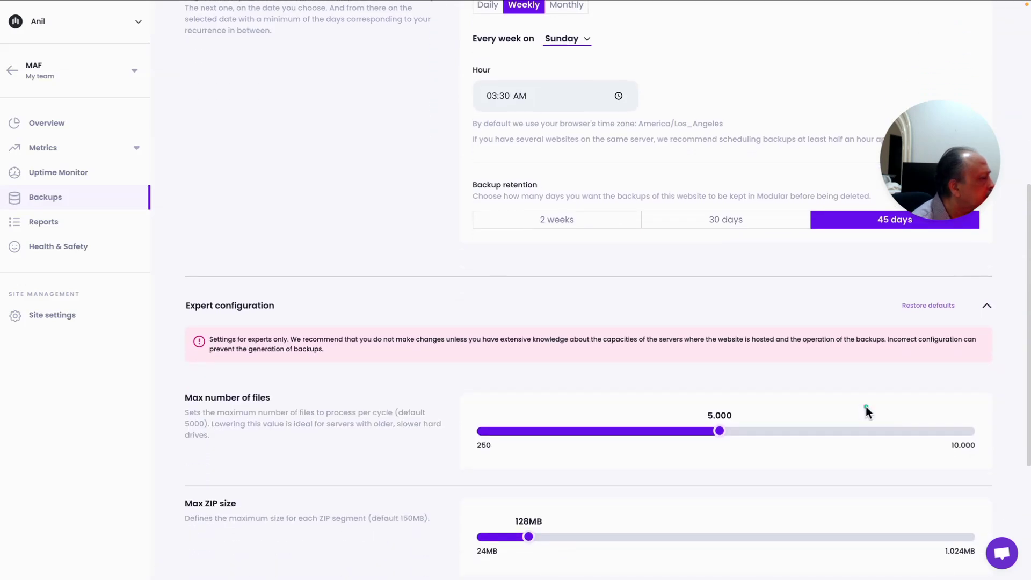
{"action": "scroll", "coordinate": [866, 412], "scroll_direction": "down", "scroll_amount": 1}
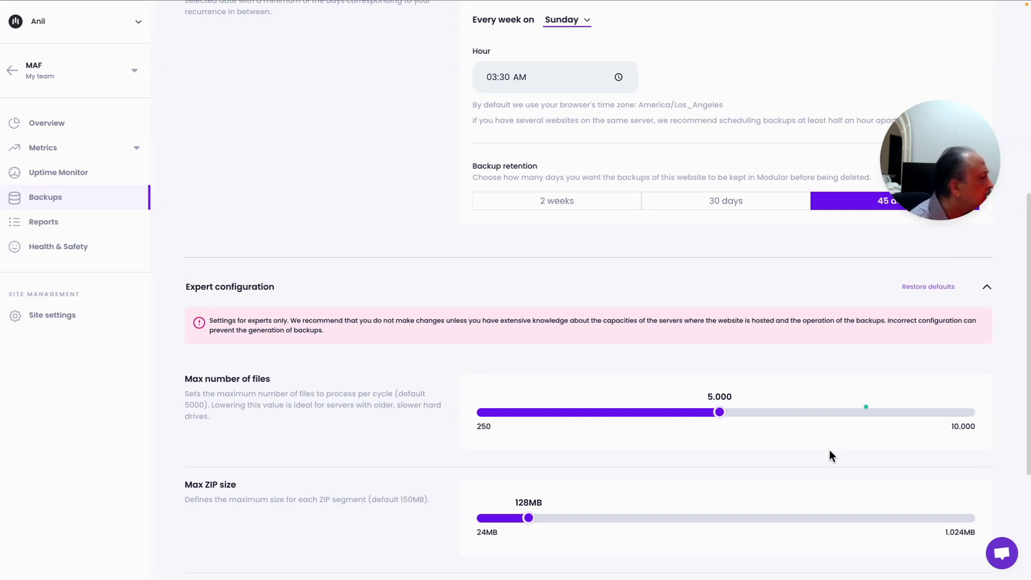
{"action": "scroll", "coordinate": [828, 453], "scroll_direction": "down", "scroll_amount": 2}
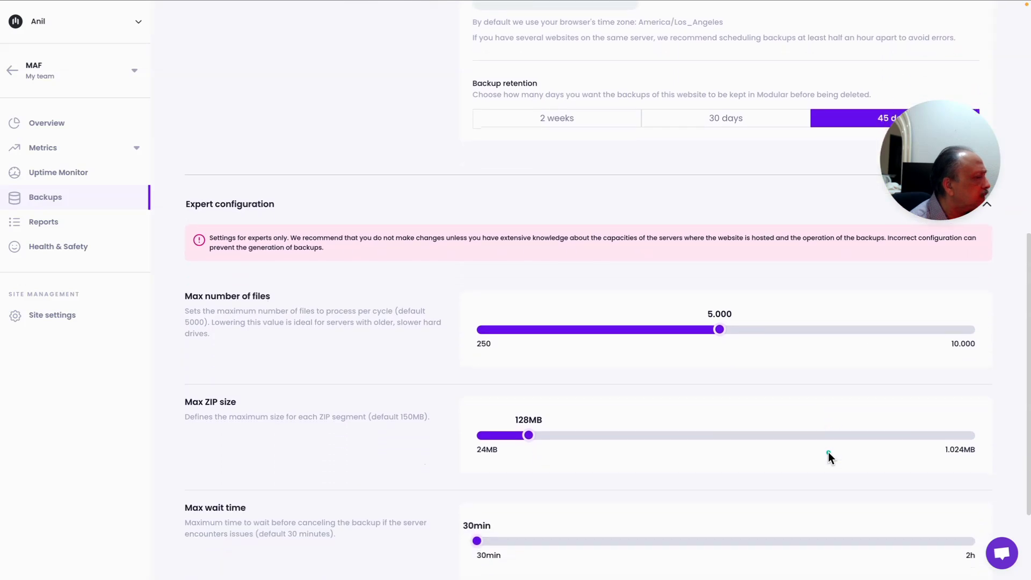
{"action": "scroll", "coordinate": [827, 452], "scroll_direction": "down", "scroll_amount": 1}
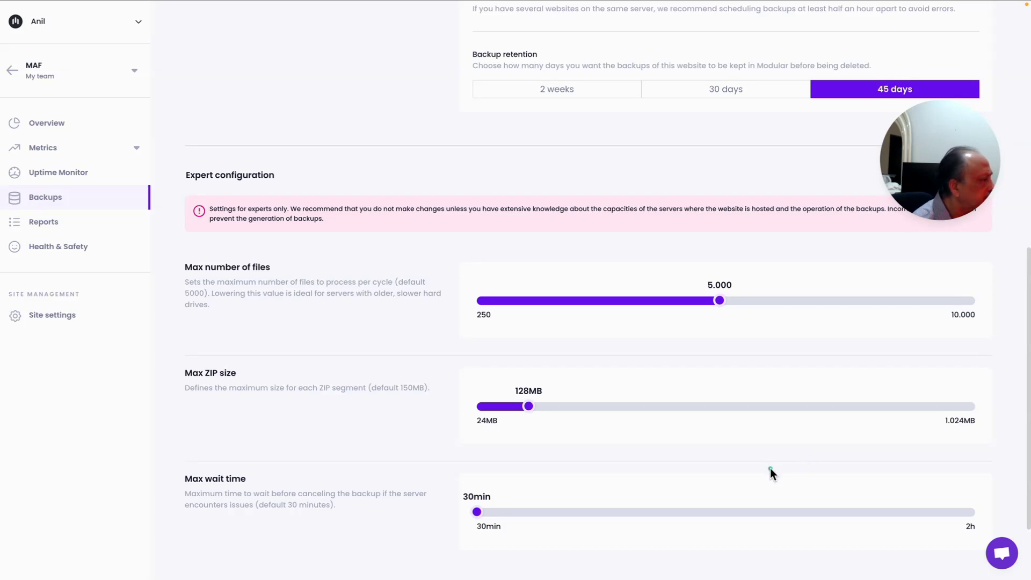
{"action": "scroll", "coordinate": [770, 469], "scroll_direction": "up", "scroll_amount": 6}
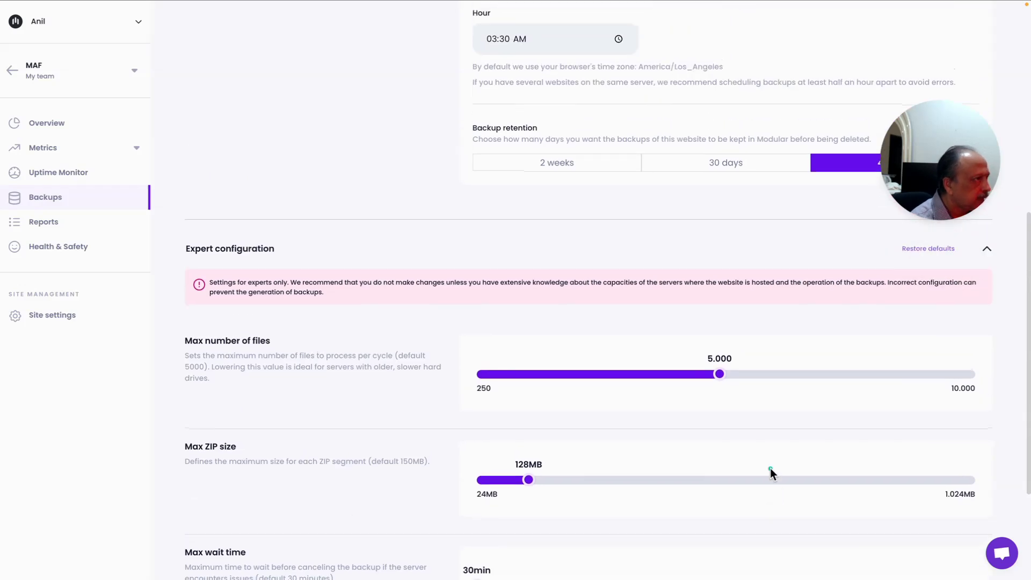
{"action": "scroll", "coordinate": [770, 469], "scroll_direction": "up", "scroll_amount": 3}
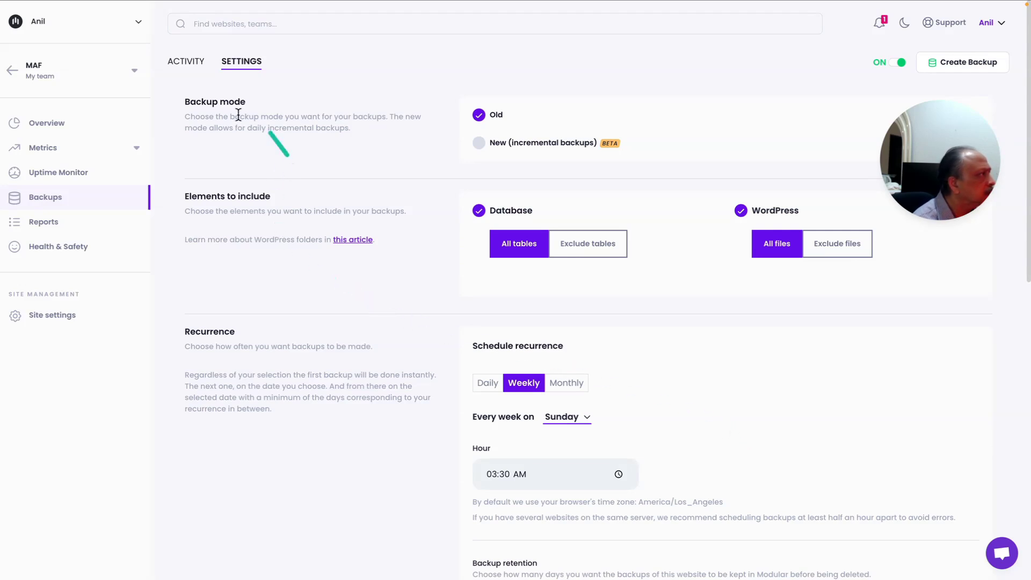
Open the notifications, read the vulnerability alert for the MAF site, and close them
{"action": "left_click", "coordinate": [881, 30]}
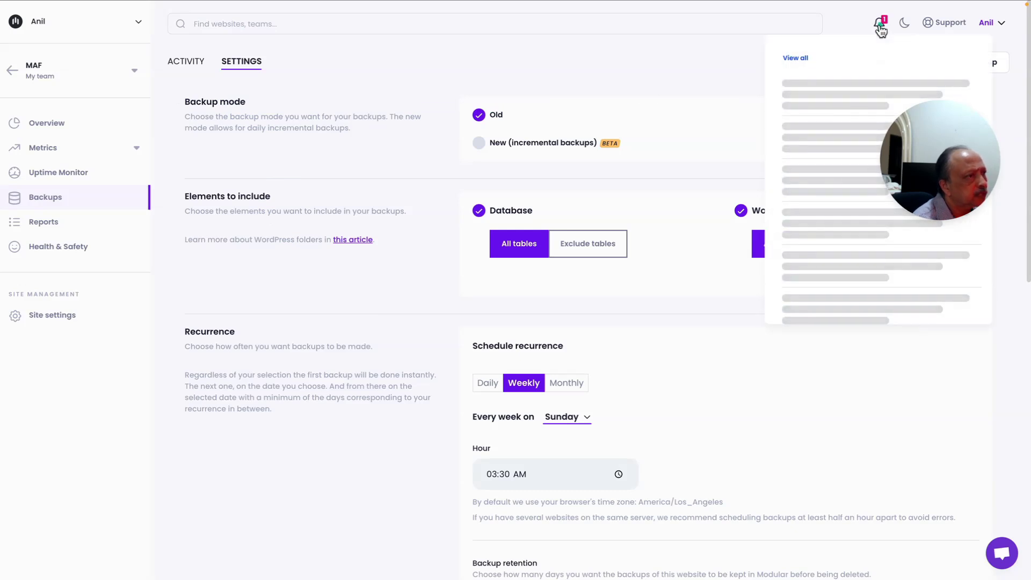
{"action": "left_click_drag", "start_coordinate": [912, 182], "coordinate": [901, 261]}
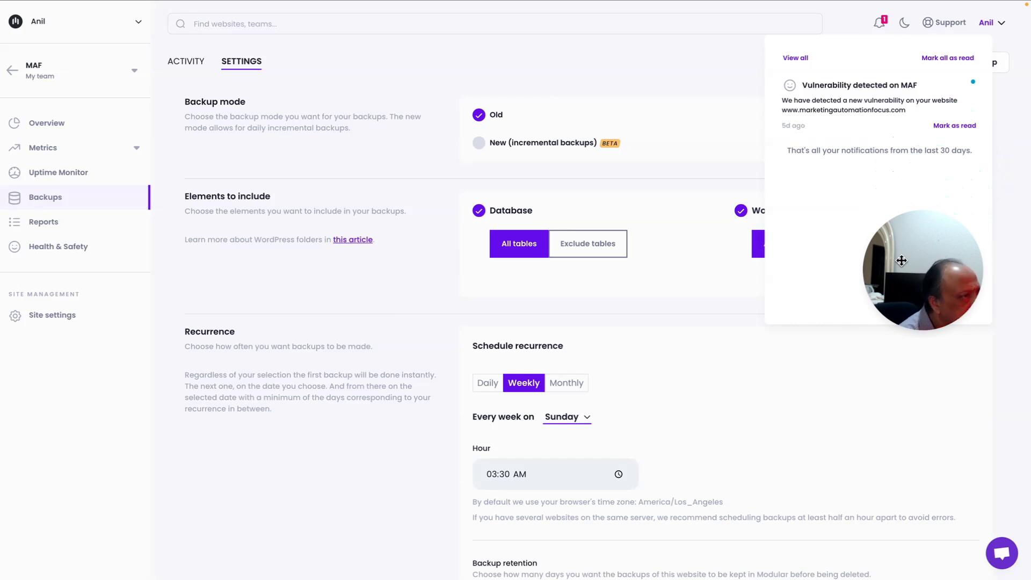
{"action": "left_click_drag", "start_coordinate": [901, 261], "coordinate": [936, 108]}
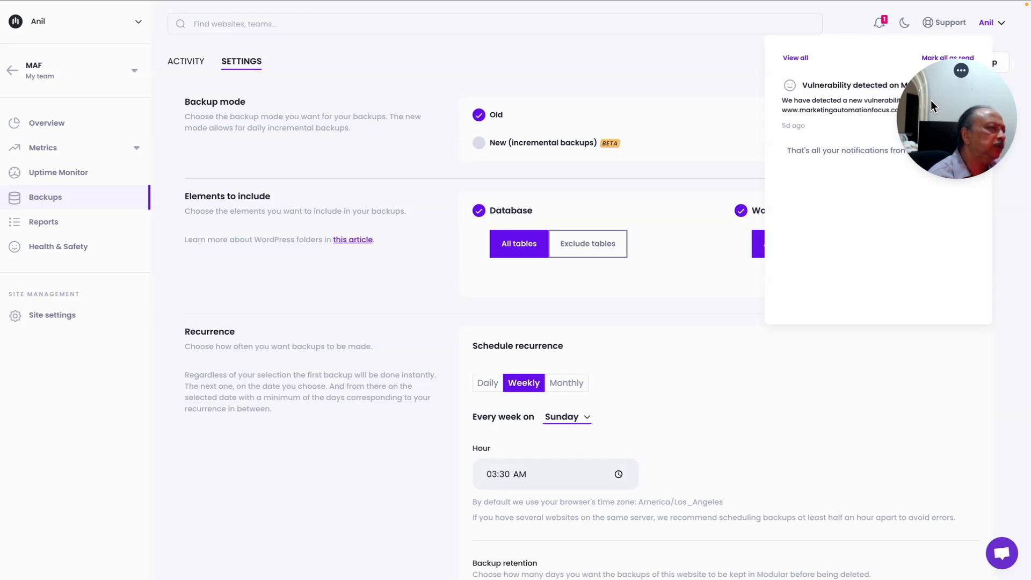
{"action": "left_click_drag", "start_coordinate": [942, 101], "coordinate": [943, 79]}
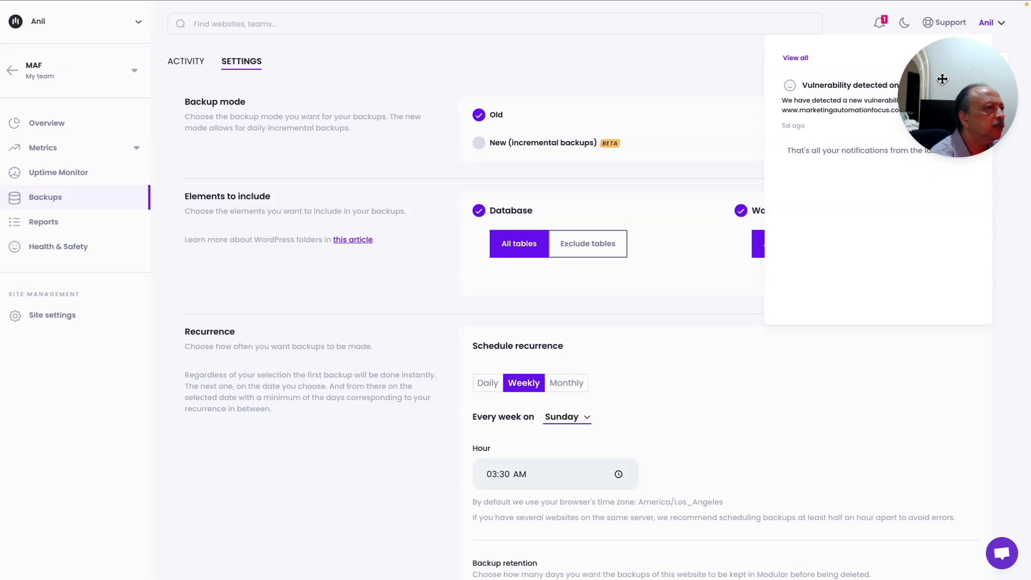
{"action": "left_click", "coordinate": [881, 23]}
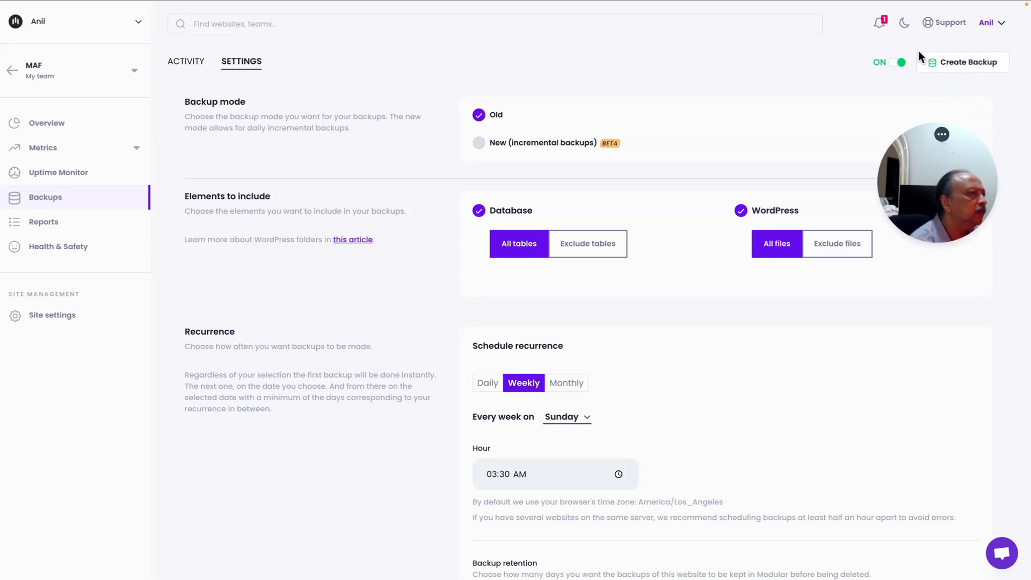
Switch the interface to dark mode and back to light mode
{"action": "left_click", "coordinate": [904, 25]}
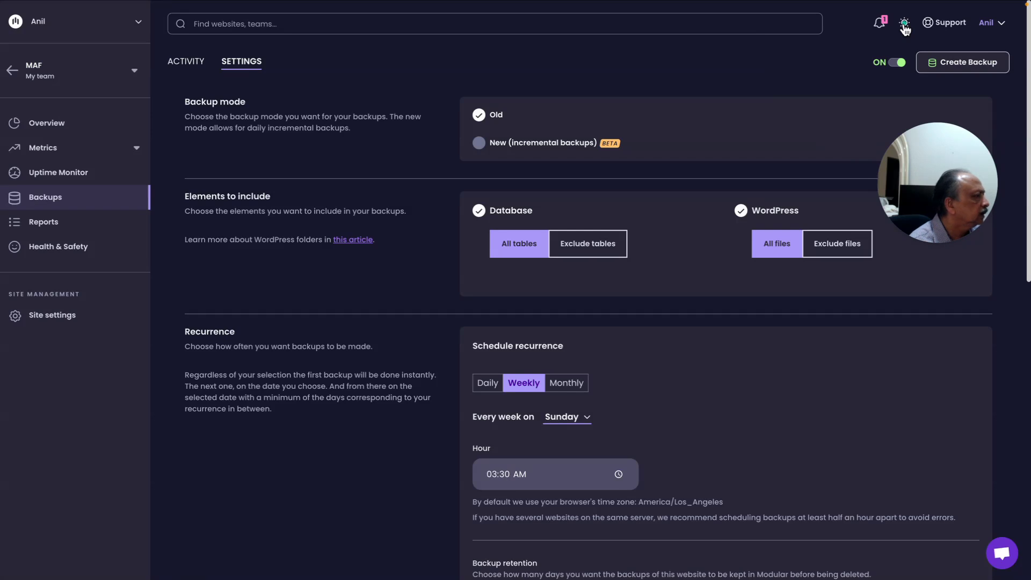
{"action": "left_click", "coordinate": [904, 24]}
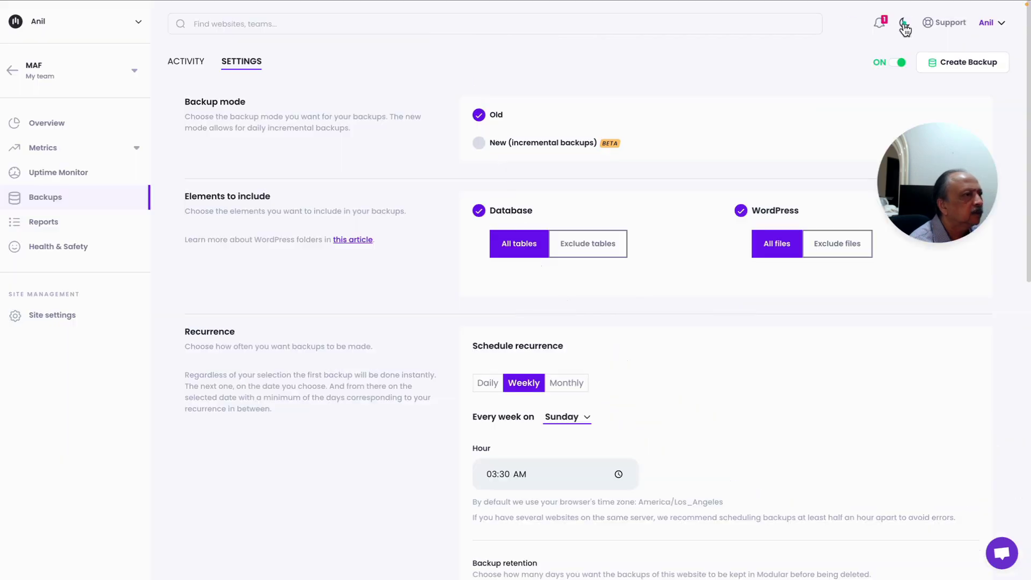
{"action": "left_click_drag", "start_coordinate": [941, 134], "coordinate": [944, 111]}
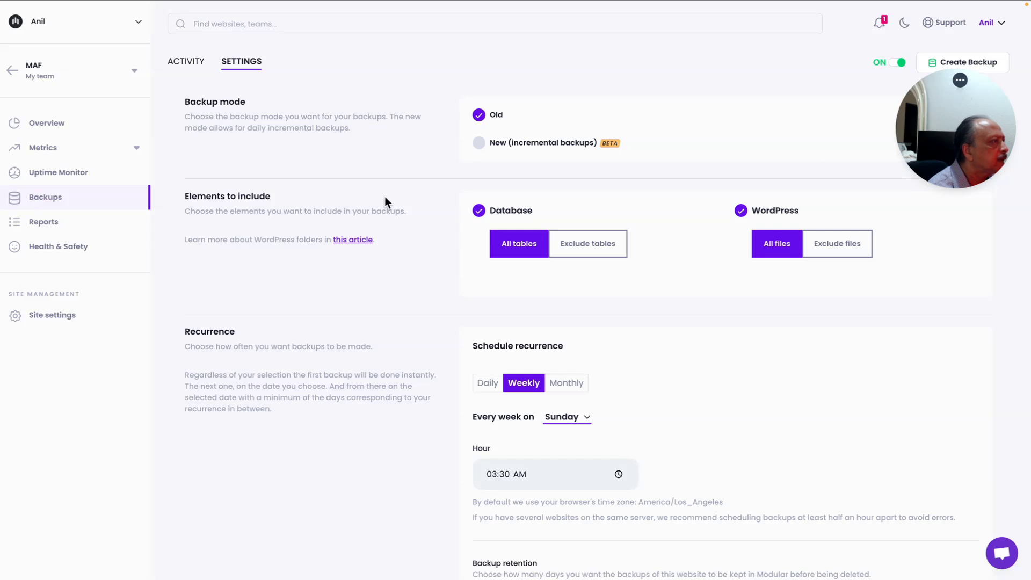
Open the MAF site's reports and review the actions available for Test Report of MAF
{"action": "left_click", "coordinate": [44, 225]}
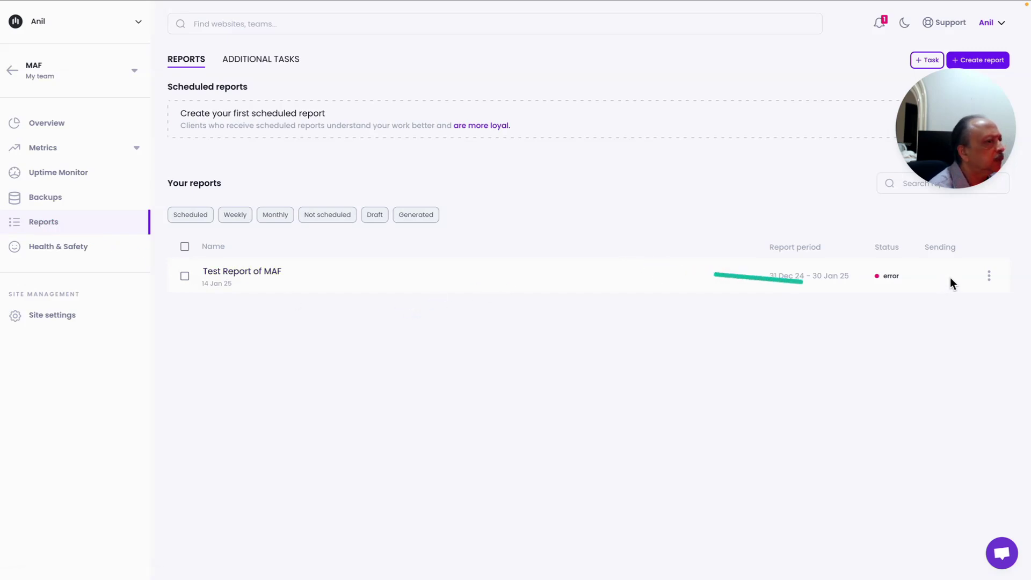
{"action": "left_click", "coordinate": [989, 278]}
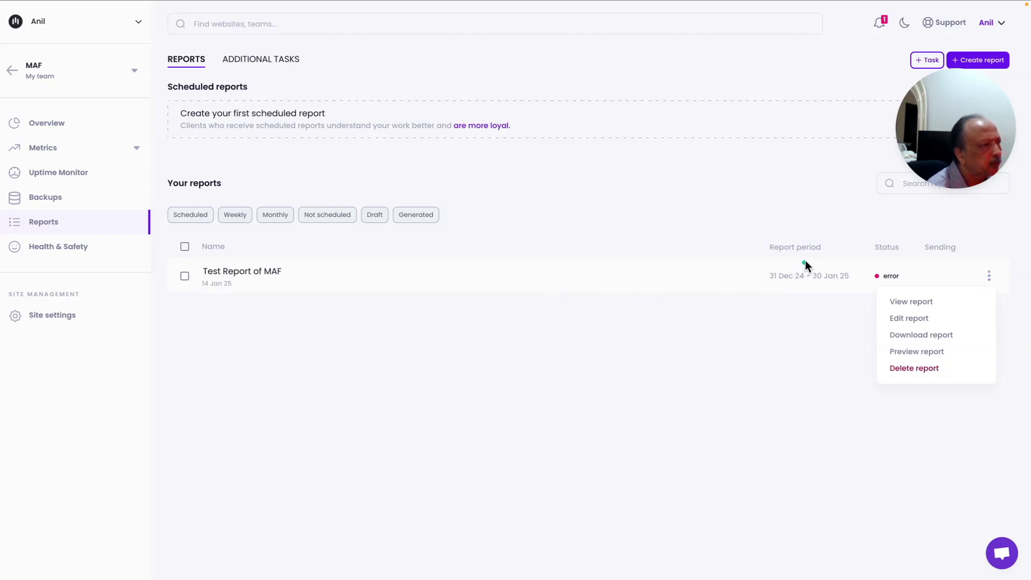
{"action": "left_click", "coordinate": [897, 224]}
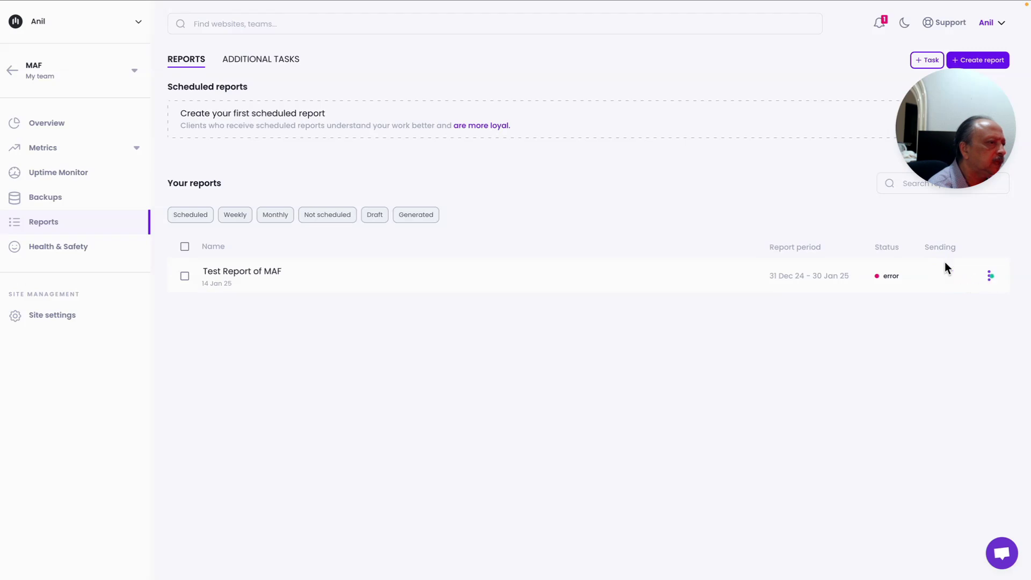
{"action": "left_click", "coordinate": [989, 277]}
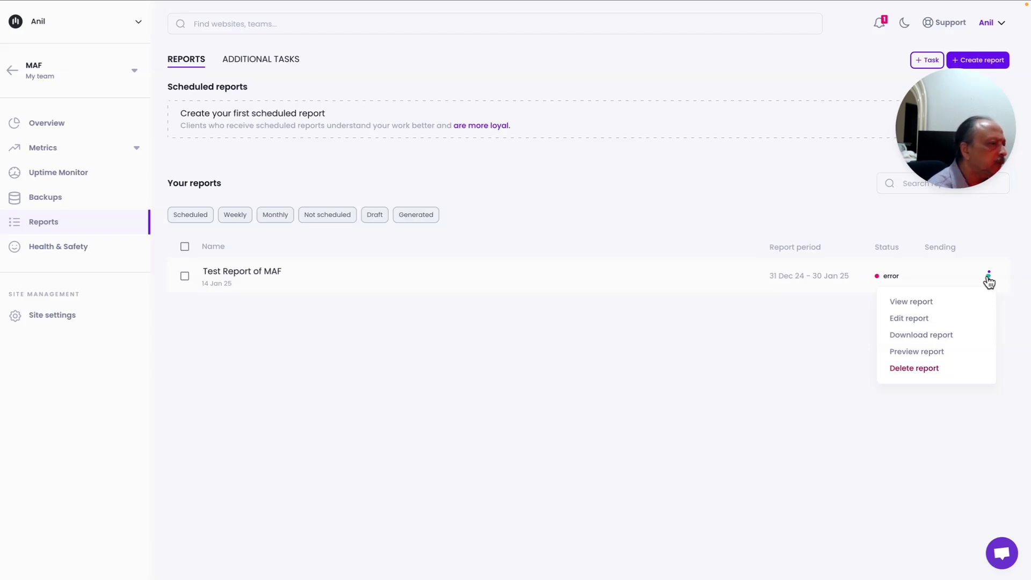
{"action": "left_click", "coordinate": [747, 342]}
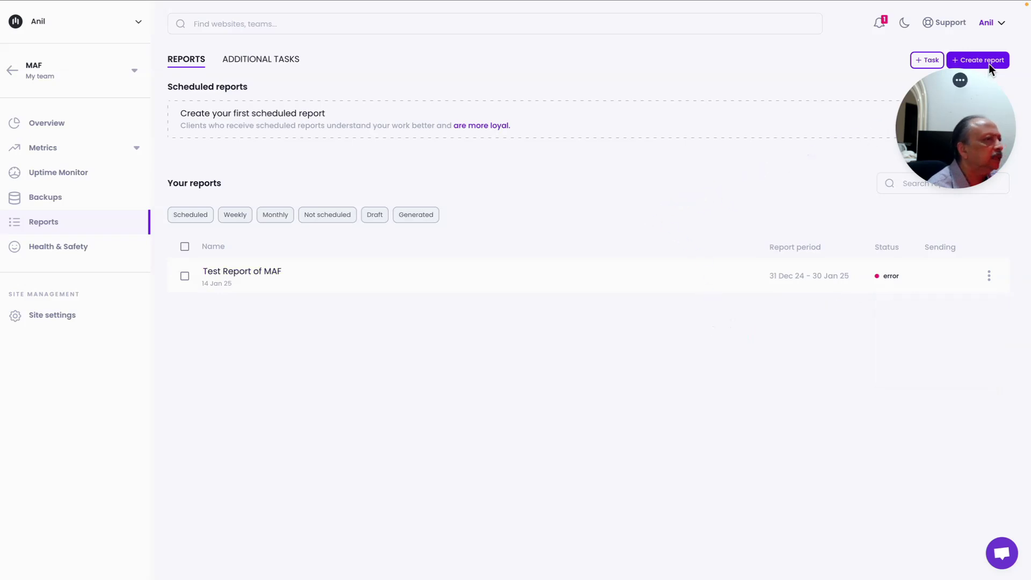
Start creating a new report of the Timely Report type
{"action": "left_click", "coordinate": [966, 62]}
{"action": "left_click_drag", "start_coordinate": [967, 90], "coordinate": [970, 128]}
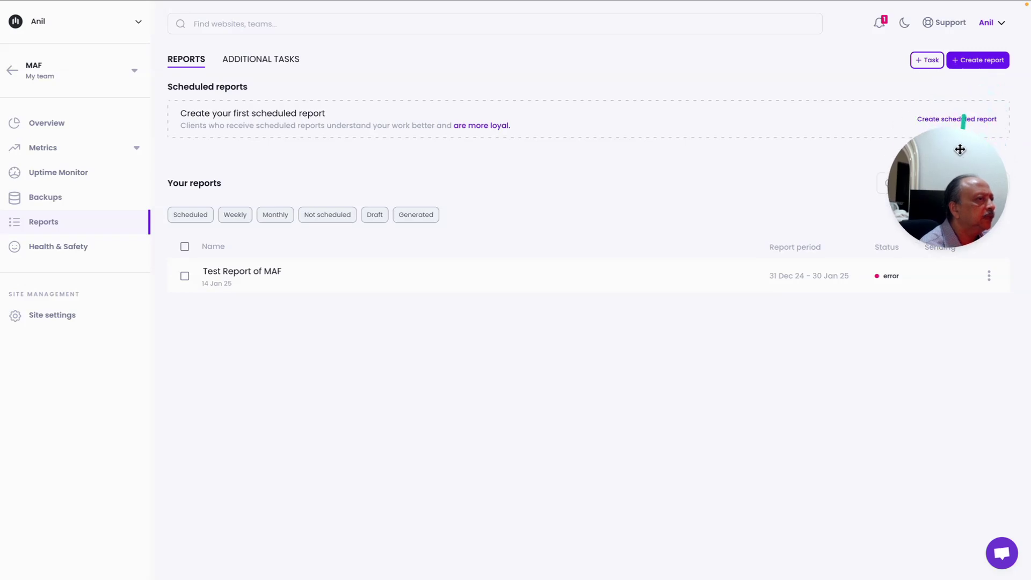
{"action": "left_click", "coordinate": [962, 62]}
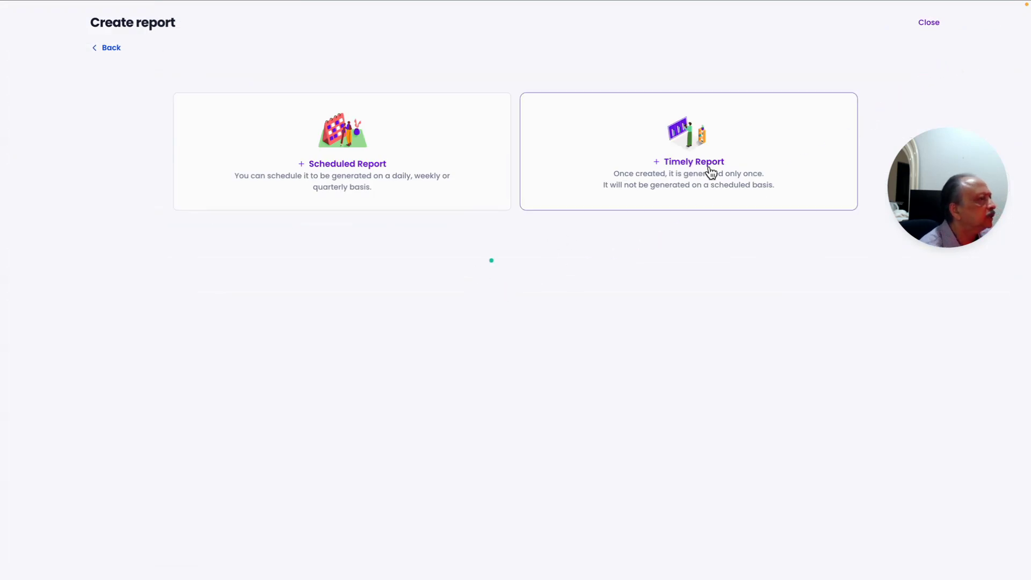
{"action": "left_click", "coordinate": [680, 169]}
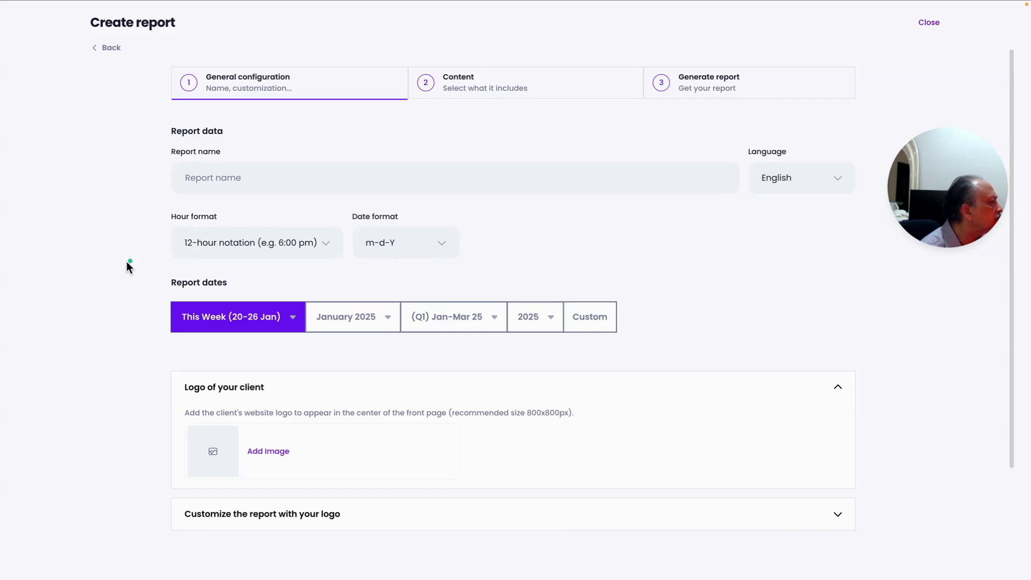
Review the report's general configuration, including the report dates and the client logo and own-logo sections, and collapse the logo customization
{"action": "scroll", "coordinate": [121, 268], "scroll_direction": "down", "scroll_amount": 1}
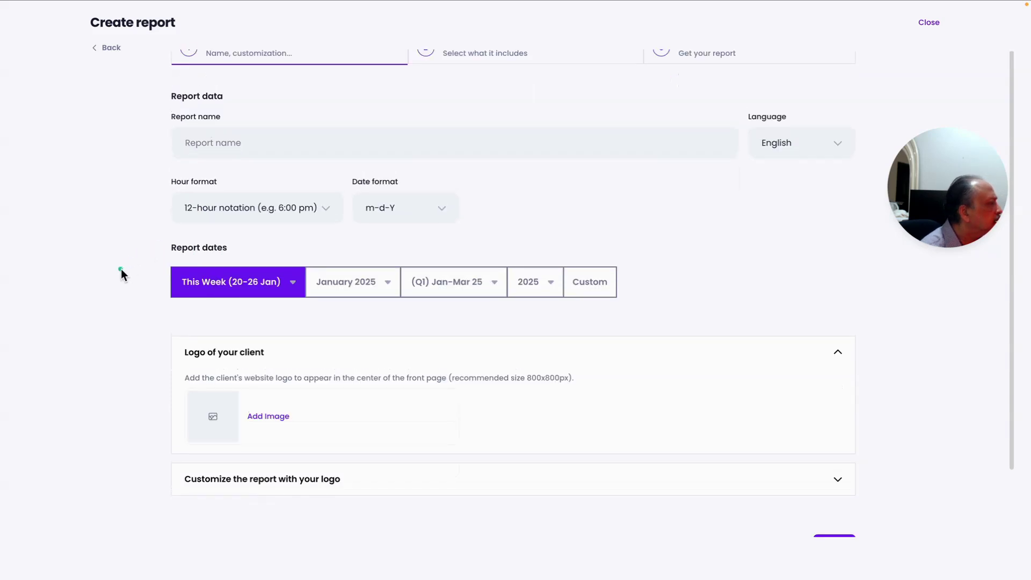
{"action": "scroll", "coordinate": [121, 269], "scroll_direction": "up", "scroll_amount": 1}
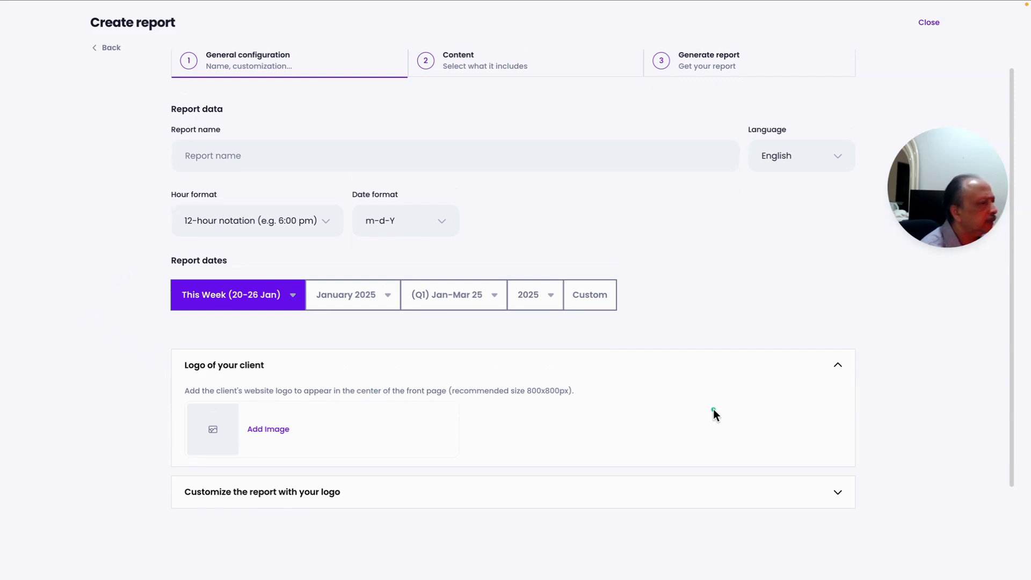
{"action": "left_click", "coordinate": [840, 490]}
{"action": "scroll", "coordinate": [758, 442], "scroll_direction": "down", "scroll_amount": 1}
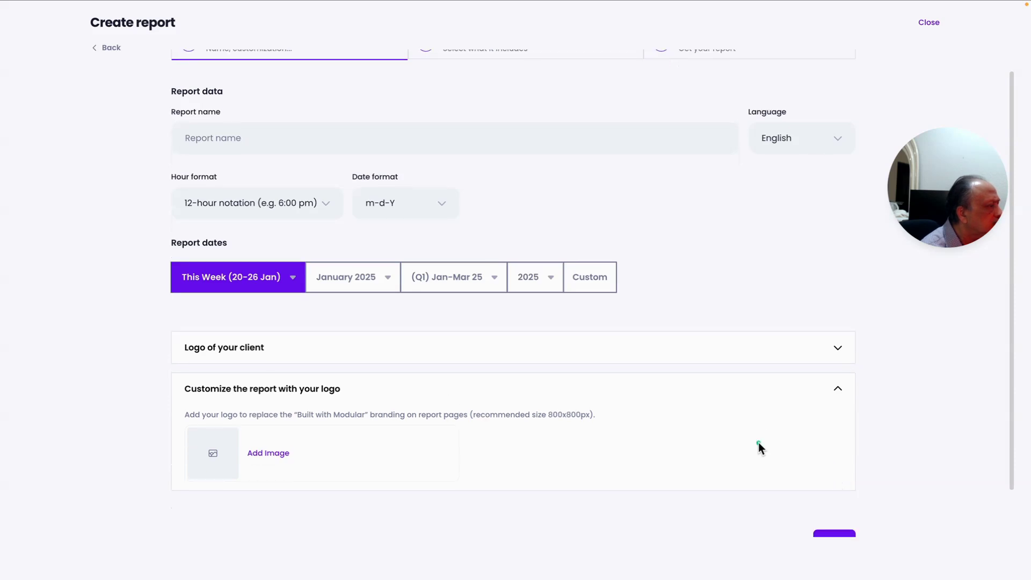
{"action": "left_click", "coordinate": [839, 371]}
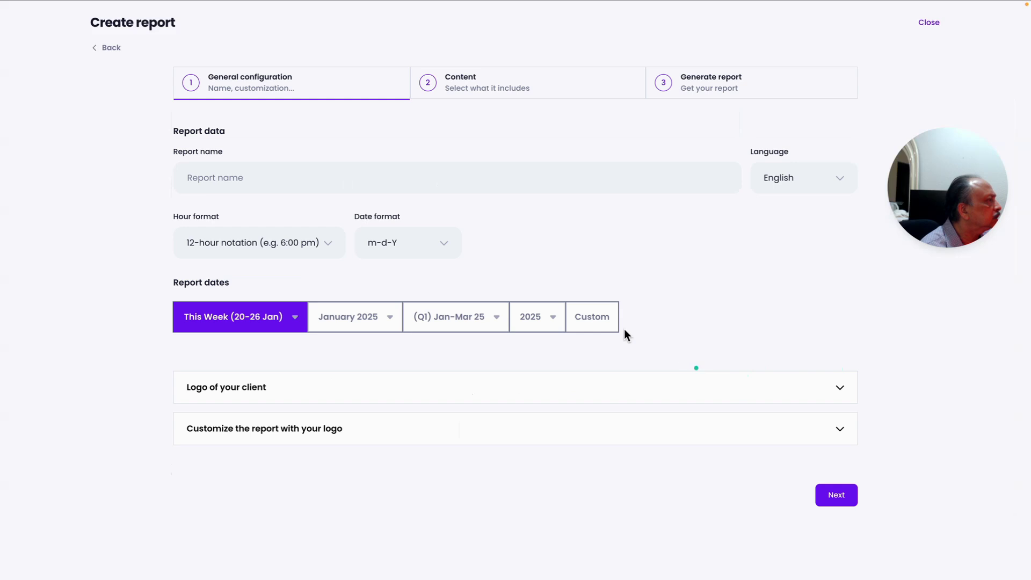
Name the report "Test 2"
{"action": "left_click", "coordinate": [262, 178]}
{"action": "left_click", "coordinate": [252, 177]}
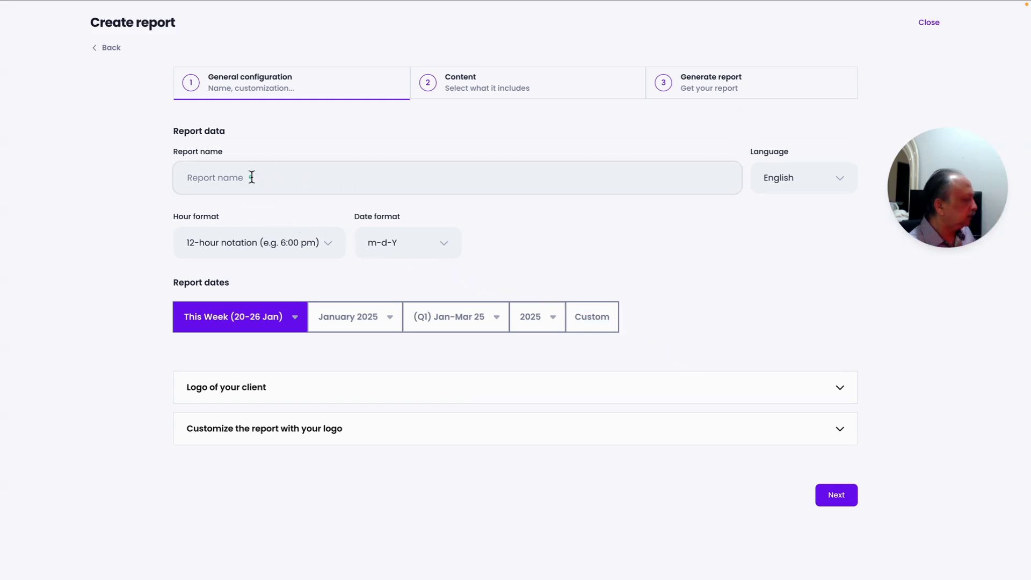
{"action": "type", "text": "Test 2"}
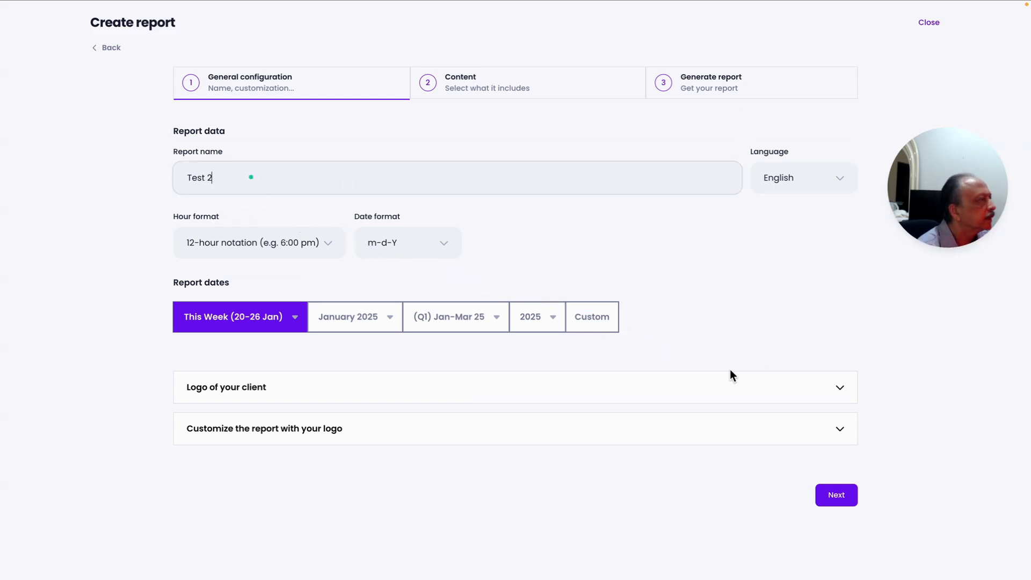
Add Marketing-Automation-Focus-Icon-512x512.png as the client's logo and continue to the report content
{"action": "left_click", "coordinate": [836, 498]}
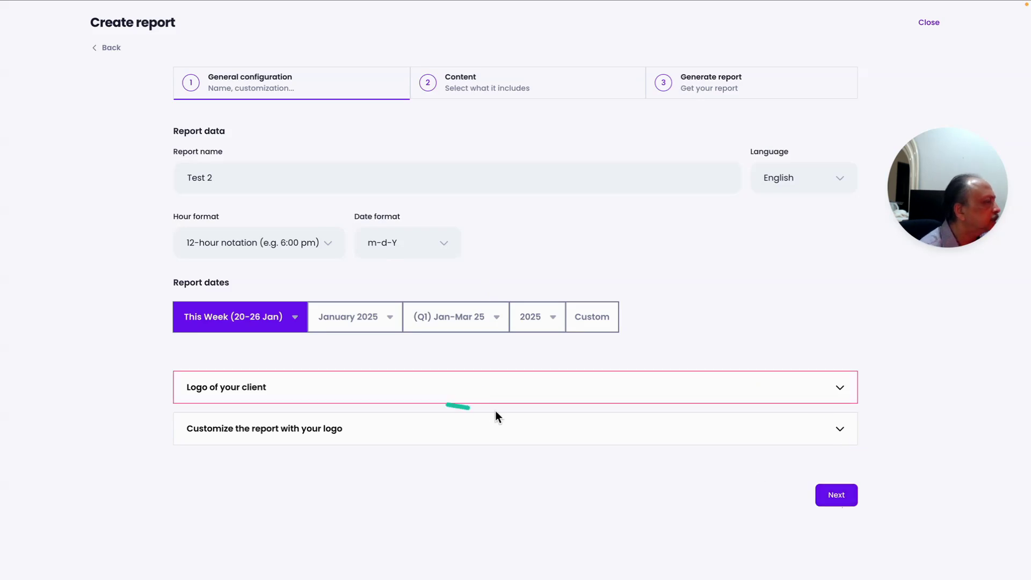
{"action": "left_click", "coordinate": [484, 392]}
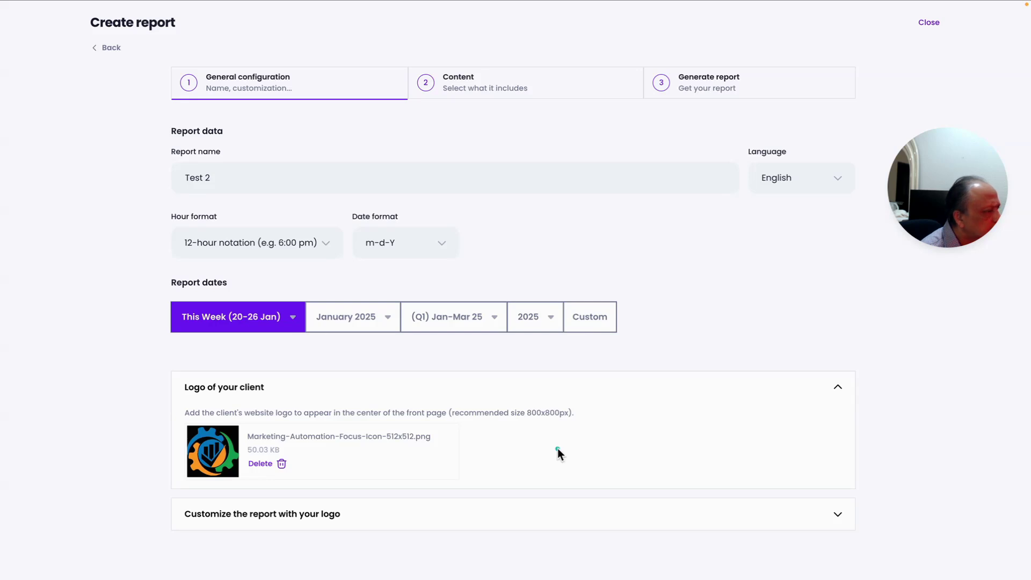
{"action": "left_click", "coordinate": [838, 389]}
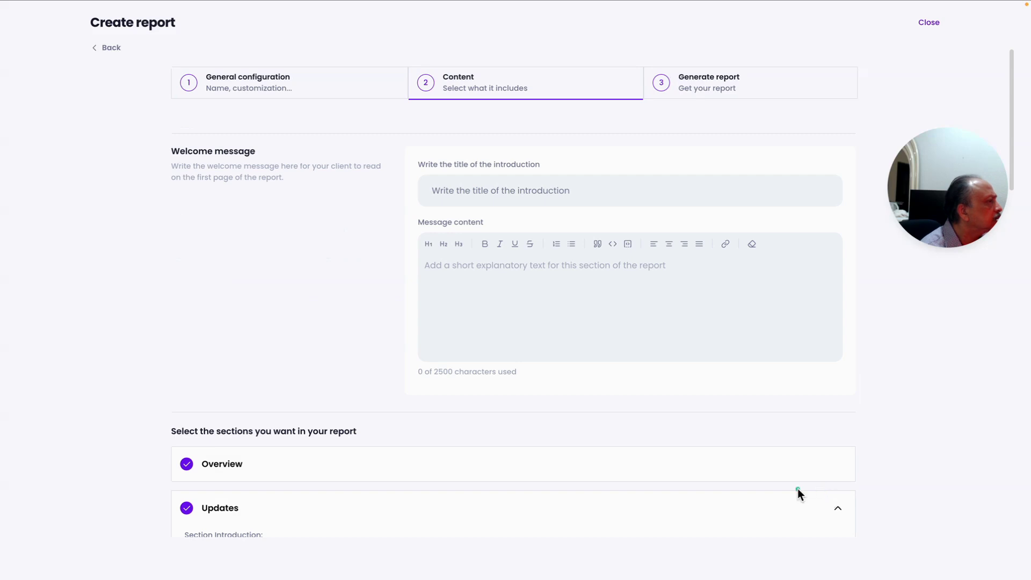
Title the welcome message's introduction "Here is your awesome website report"
{"action": "left_click", "coordinate": [455, 188]}
{"action": "type", "text": "Here"}
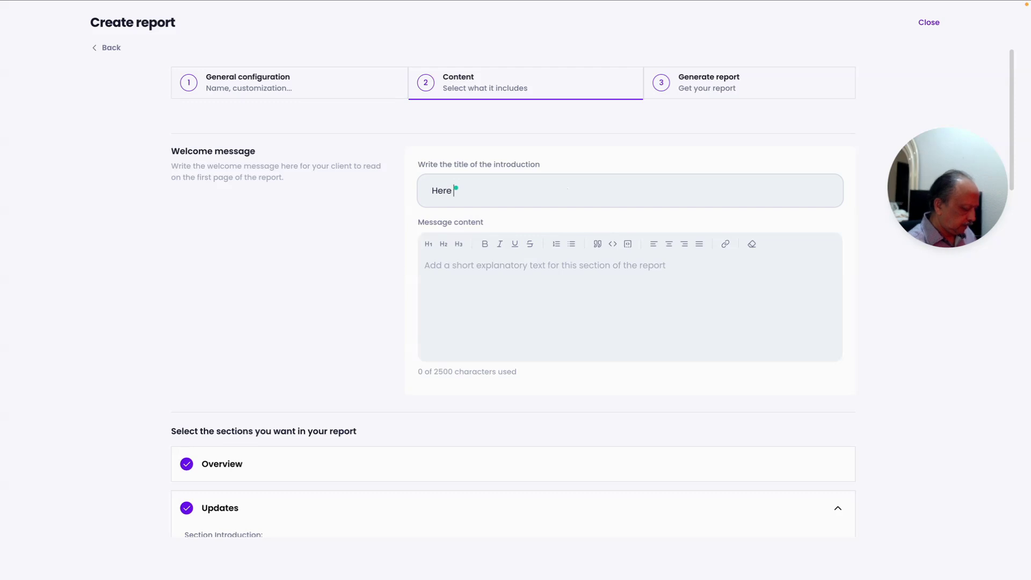
{"action": "type", "text": " is your"}
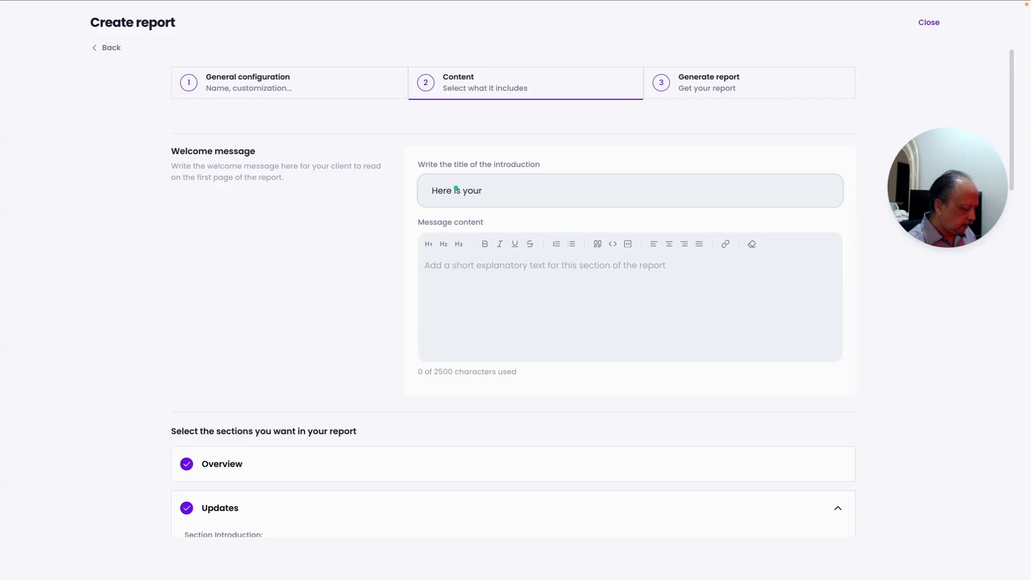
{"action": "type", "text": " awesome report"}
{"action": "left_click", "coordinate": [529, 191]}
{"action": "type", "text": "website report"}
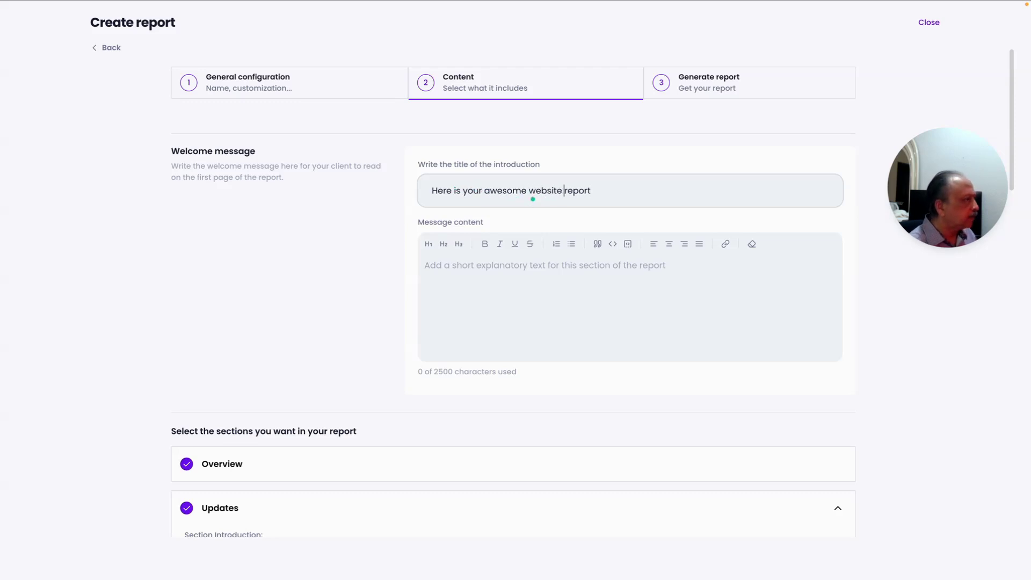
Enter "Check it out" as the welcome message's content
{"action": "left_click", "coordinate": [461, 267]}
{"action": "type", "text": "Check"}
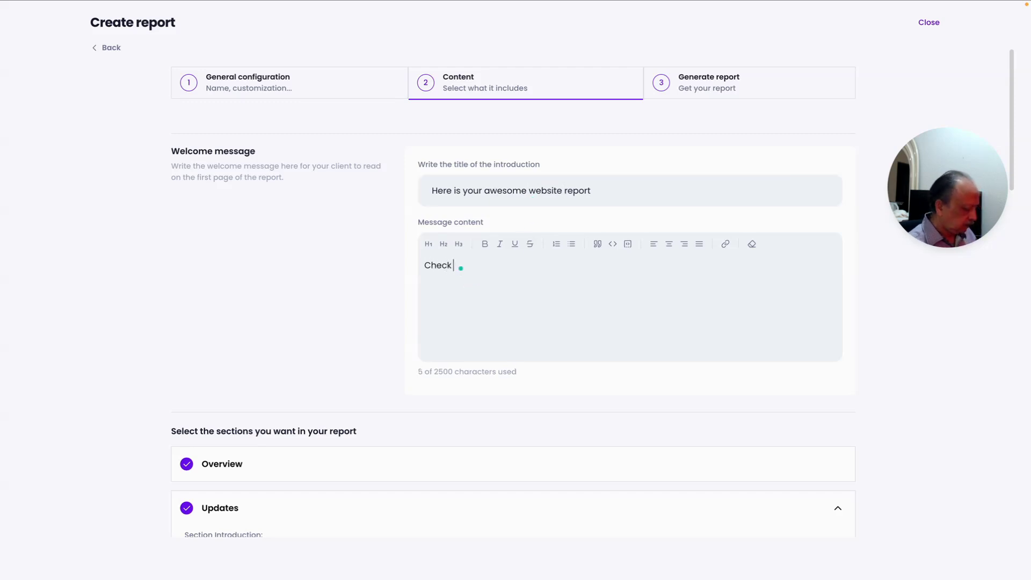
{"action": "type", "text": " it out"}
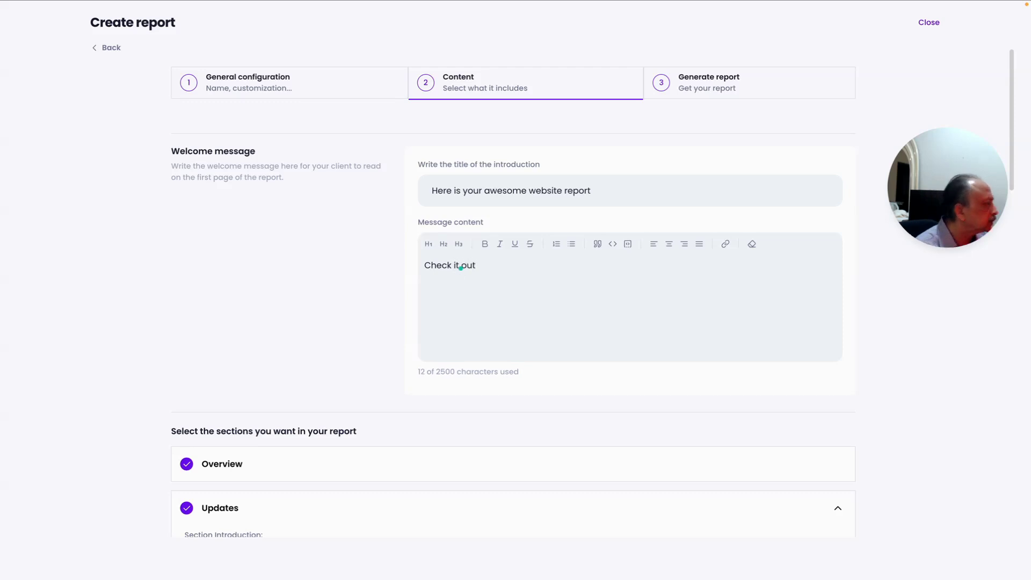
Activate the Uptime Monitor for the MAF website from the report's section list and look over its settings
{"action": "scroll", "coordinate": [424, 389], "scroll_direction": "down", "scroll_amount": 2}
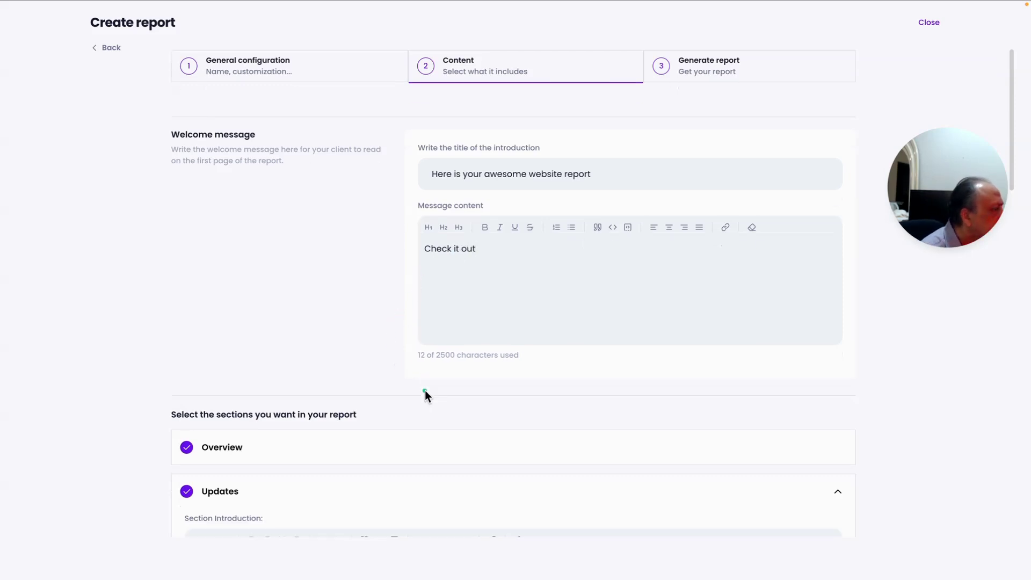
{"action": "scroll", "coordinate": [517, 427], "scroll_direction": "down", "scroll_amount": 2}
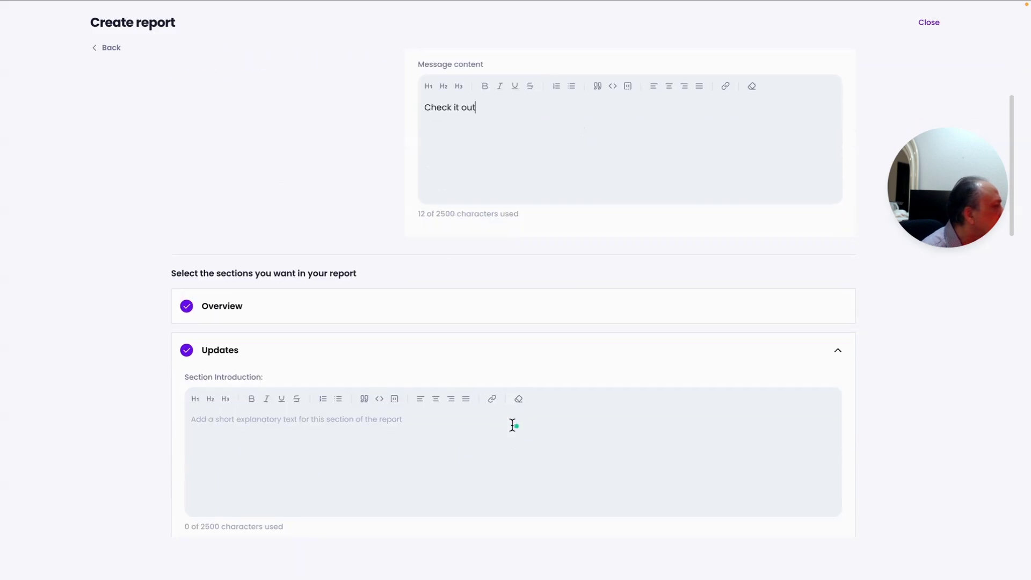
{"action": "left_click", "coordinate": [438, 401]}
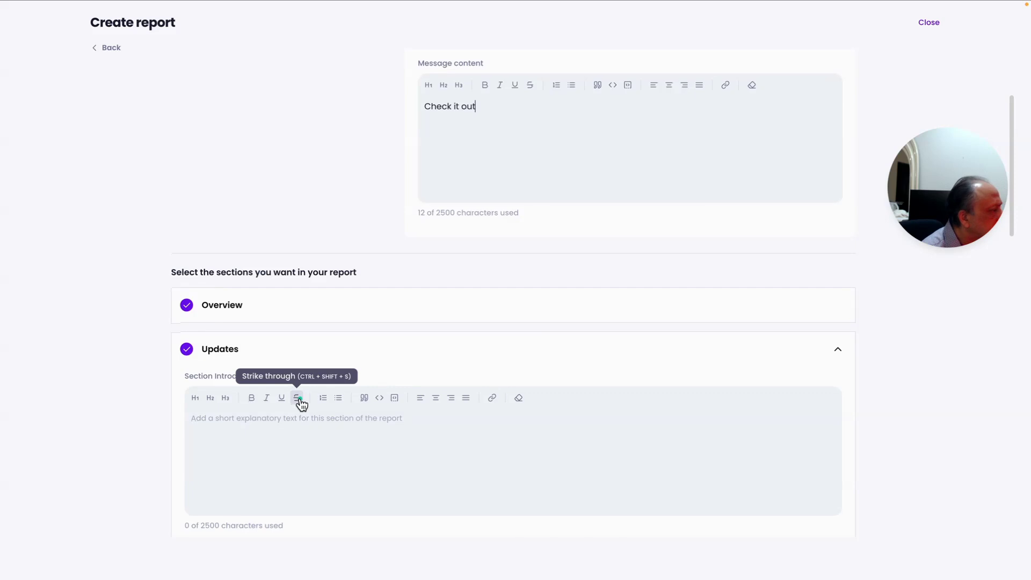
{"action": "scroll", "coordinate": [302, 403], "scroll_direction": "down", "scroll_amount": 1}
{"action": "scroll", "coordinate": [301, 403], "scroll_direction": "down", "scroll_amount": 4}
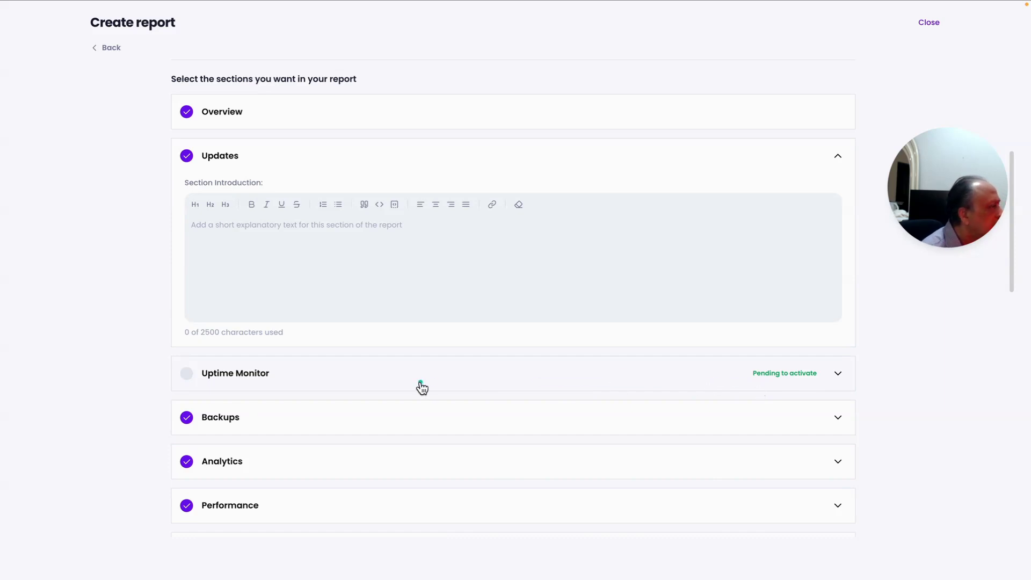
{"action": "left_click_drag", "start_coordinate": [685, 381], "coordinate": [804, 380]}
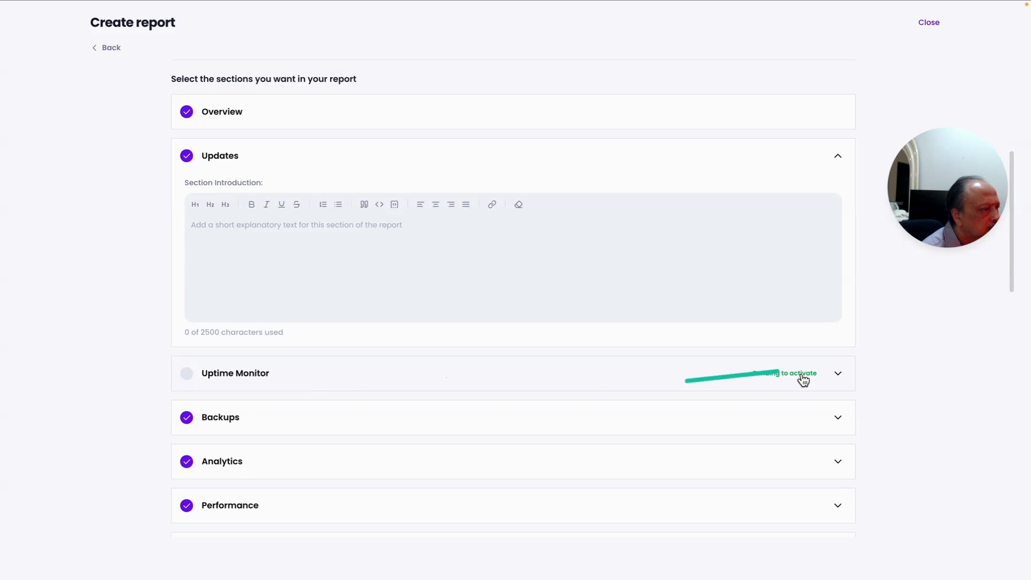
{"action": "left_click", "coordinate": [837, 374]}
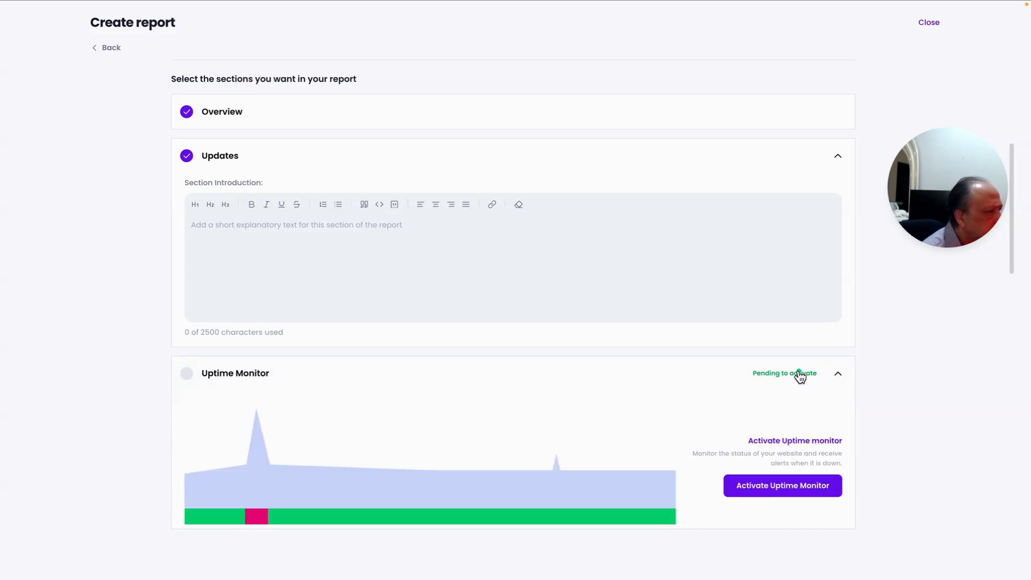
{"action": "left_click", "coordinate": [784, 486]}
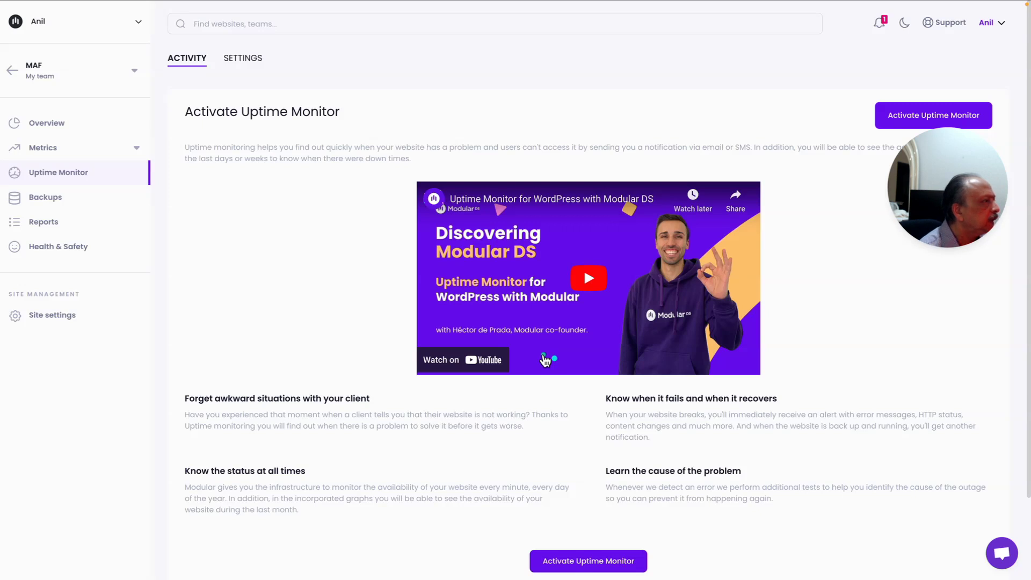
{"action": "left_click", "coordinate": [587, 562]}
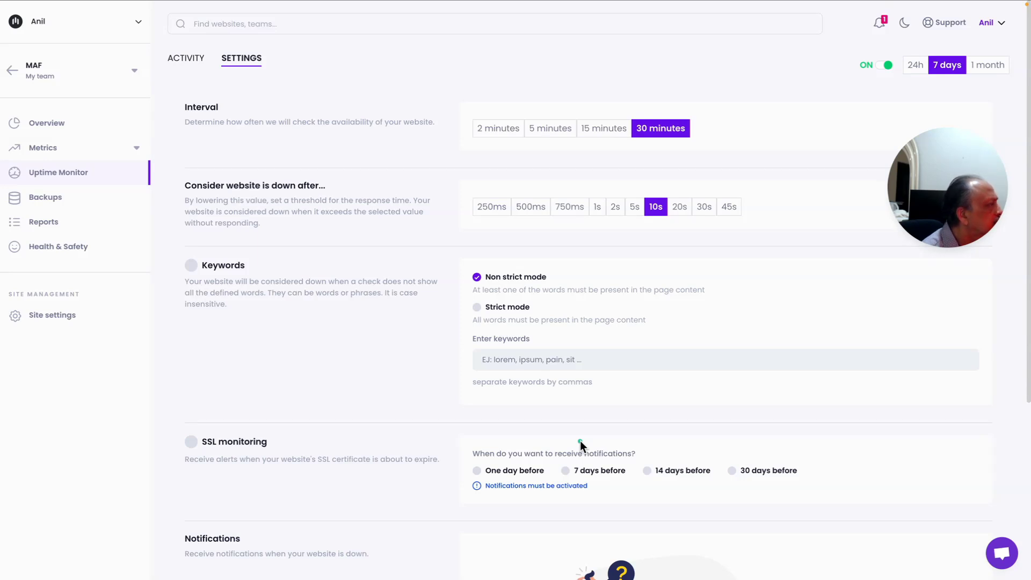
{"action": "scroll", "coordinate": [580, 440], "scroll_direction": "down", "scroll_amount": 1}
{"action": "scroll", "coordinate": [580, 440], "scroll_direction": "down", "scroll_amount": 1}
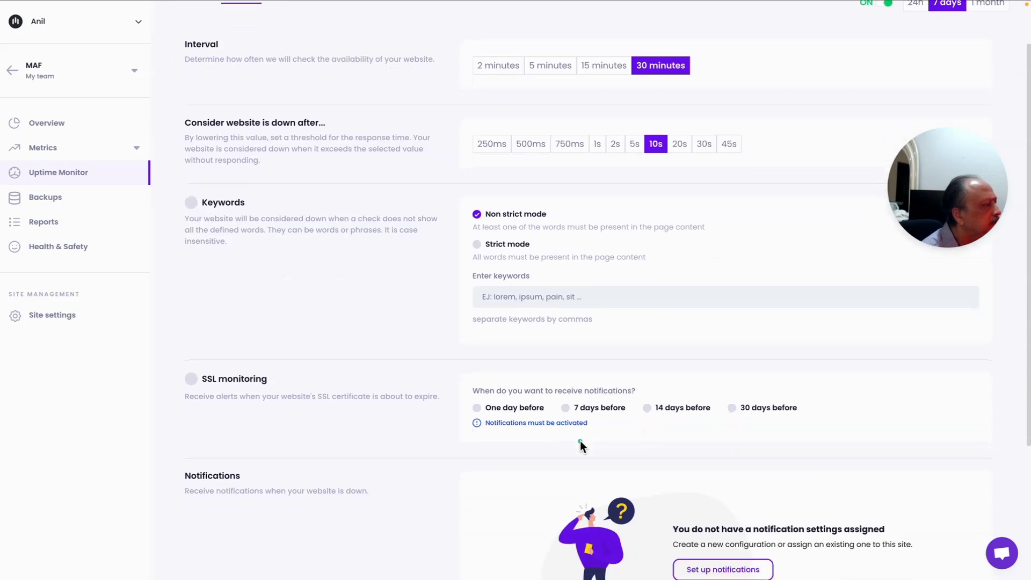
{"action": "scroll", "coordinate": [580, 440], "scroll_direction": "up", "scroll_amount": 2}
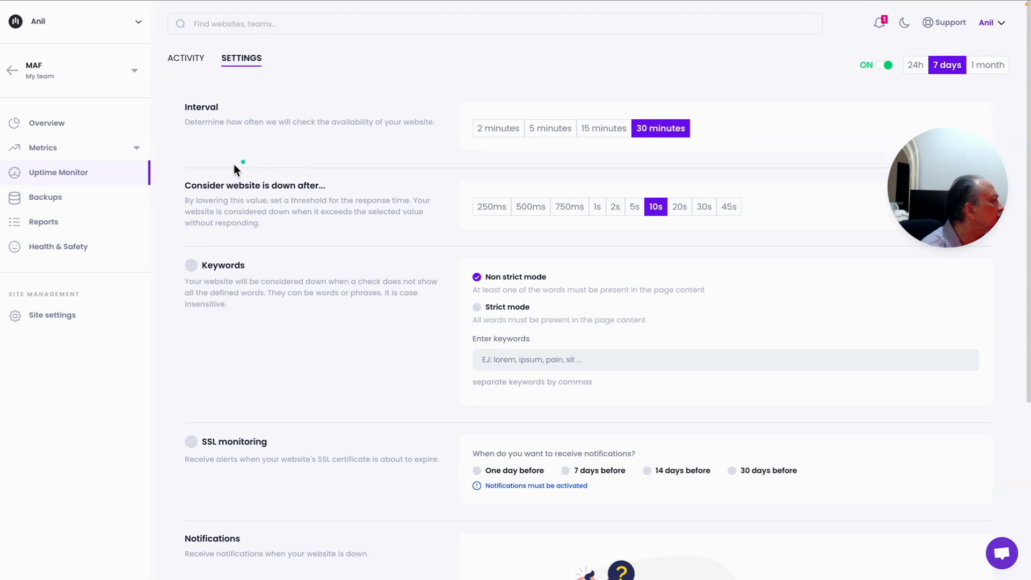
Reopen the Test 2 draft from the MAF site's reports for editing and continue to its content
{"action": "left_click", "coordinate": [50, 223]}
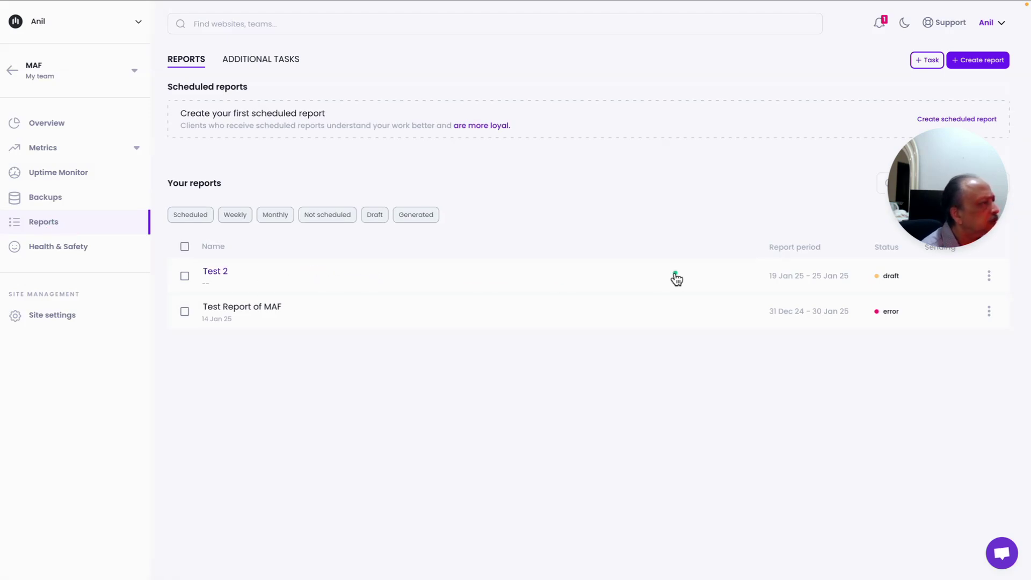
{"action": "left_click", "coordinate": [989, 276]}
{"action": "left_click", "coordinate": [911, 301]}
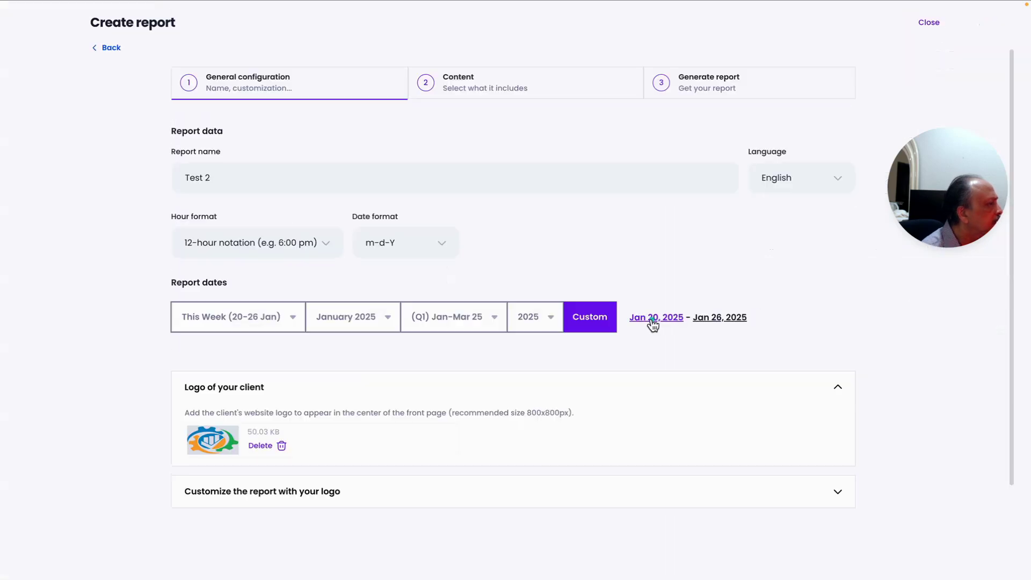
{"action": "scroll", "coordinate": [651, 322], "scroll_direction": "down", "scroll_amount": 2}
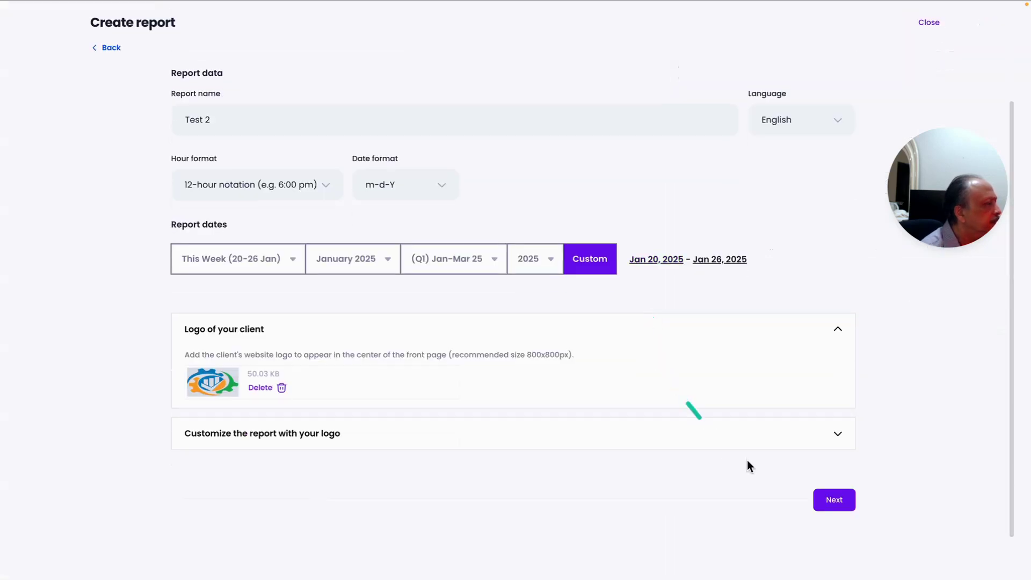
{"action": "left_click", "coordinate": [836, 500]}
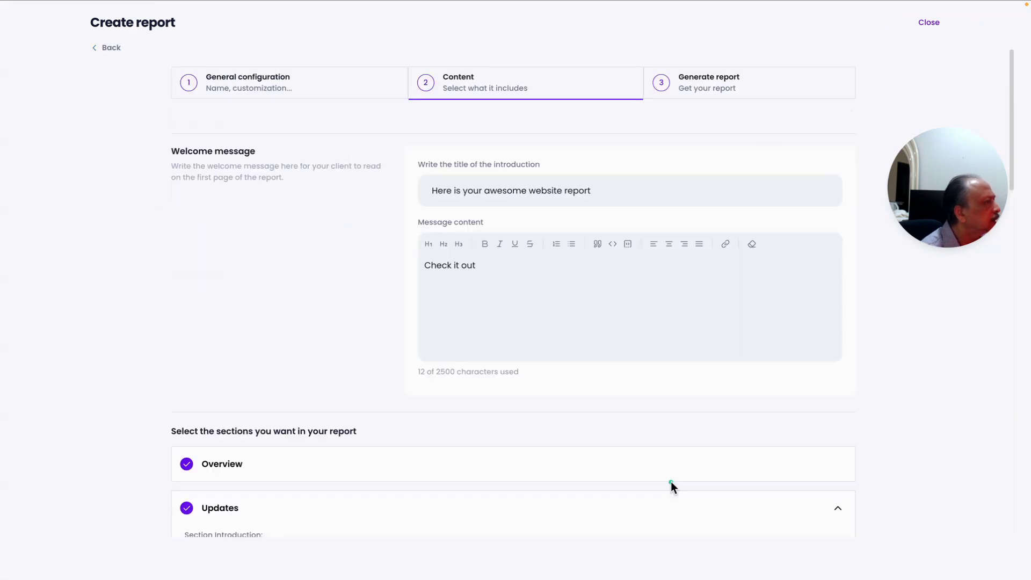
Include the Uptime Monitor section in the report and look through the remaining sections
{"action": "scroll", "coordinate": [671, 481], "scroll_direction": "down", "scroll_amount": 6}
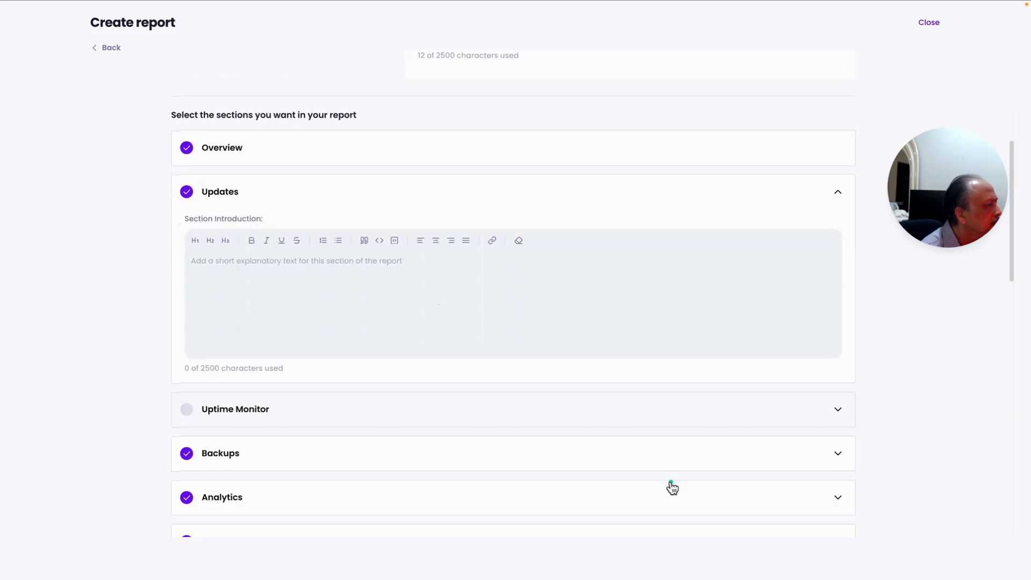
{"action": "left_click", "coordinate": [188, 412]}
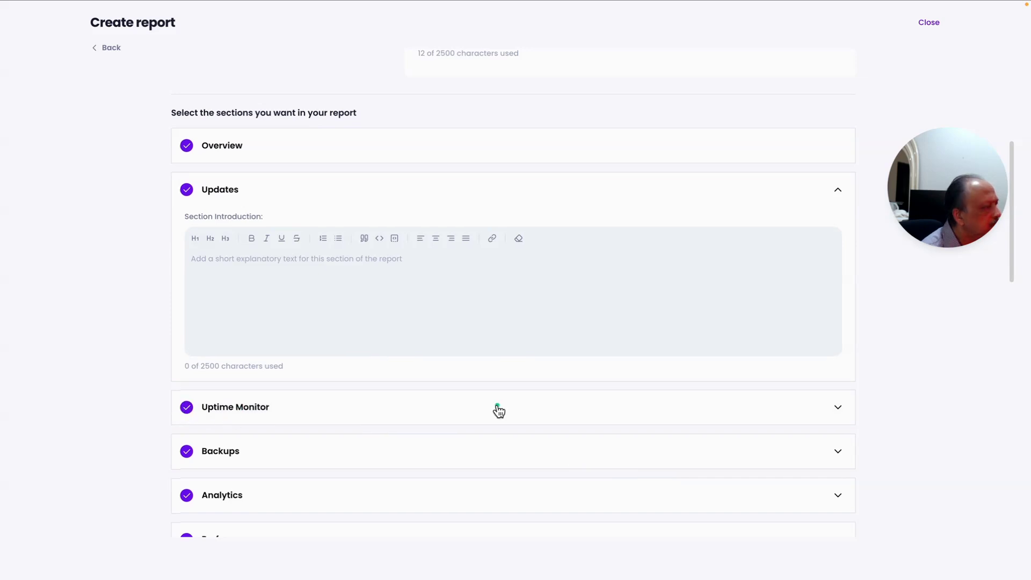
{"action": "scroll", "coordinate": [499, 411], "scroll_direction": "down", "scroll_amount": 2}
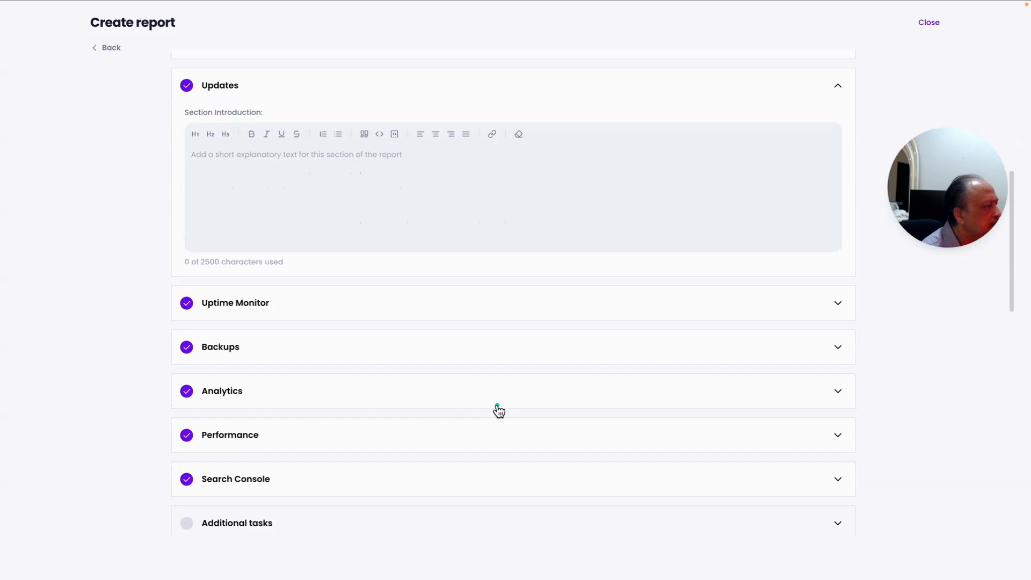
{"action": "scroll", "coordinate": [499, 410], "scroll_direction": "down", "scroll_amount": 2}
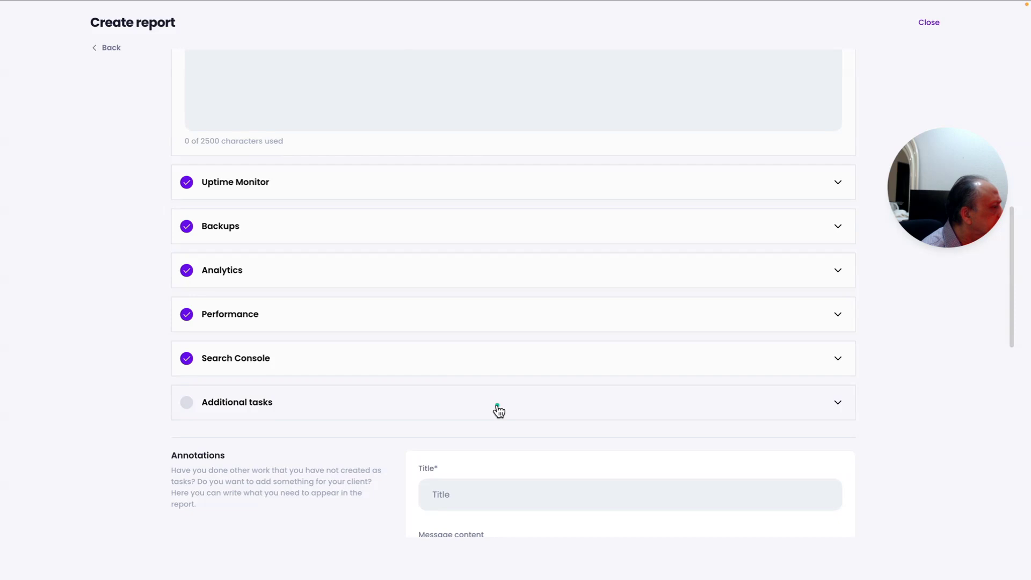
{"action": "scroll", "coordinate": [496, 409], "scroll_direction": "down", "scroll_amount": 1}
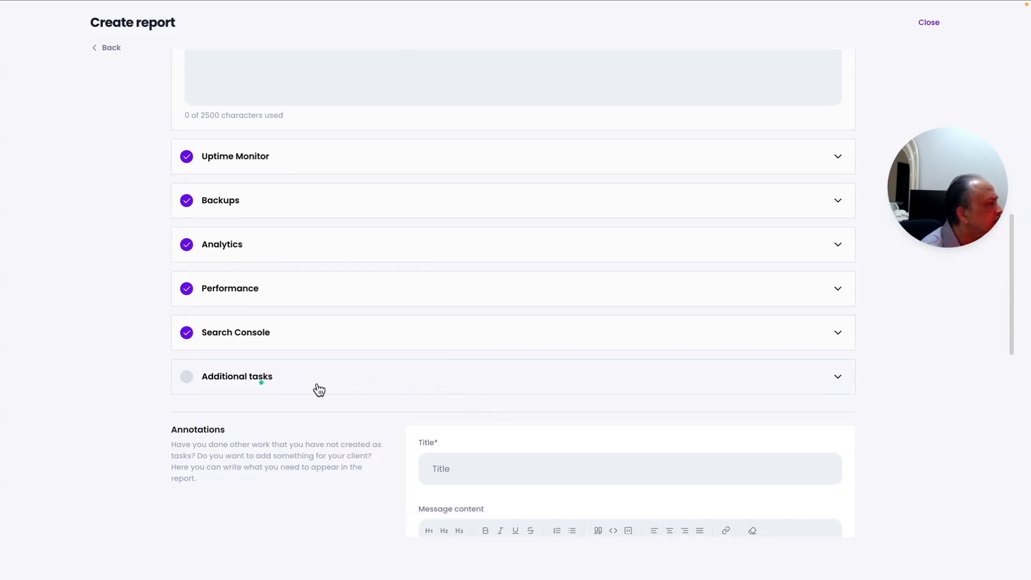
Enter "Website Report -1" as the annotation's title
{"action": "left_click", "coordinate": [451, 465]}
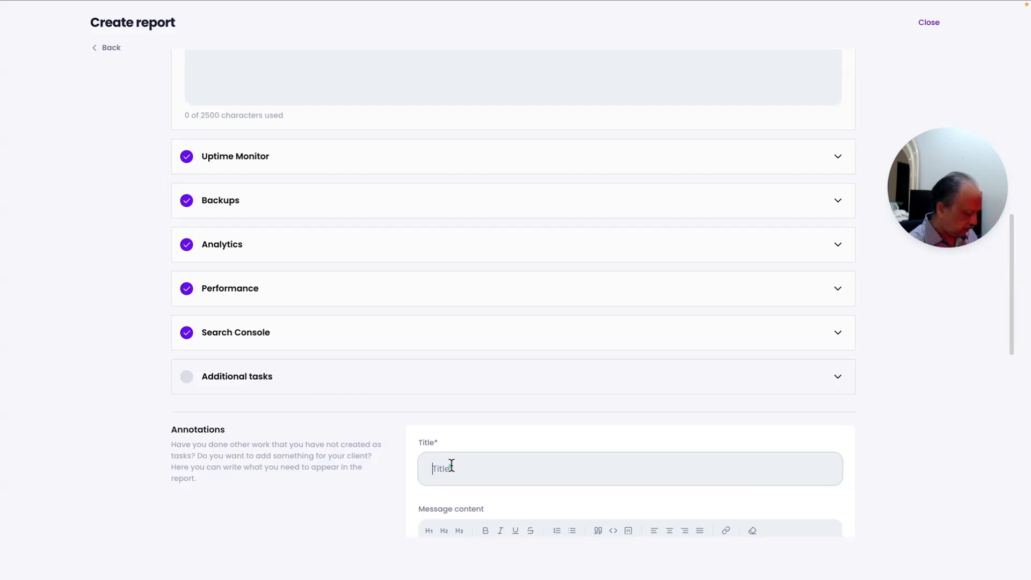
{"action": "left_click", "coordinate": [451, 465]}
{"action": "scroll", "coordinate": [451, 465], "scroll_direction": "down", "scroll_amount": 3}
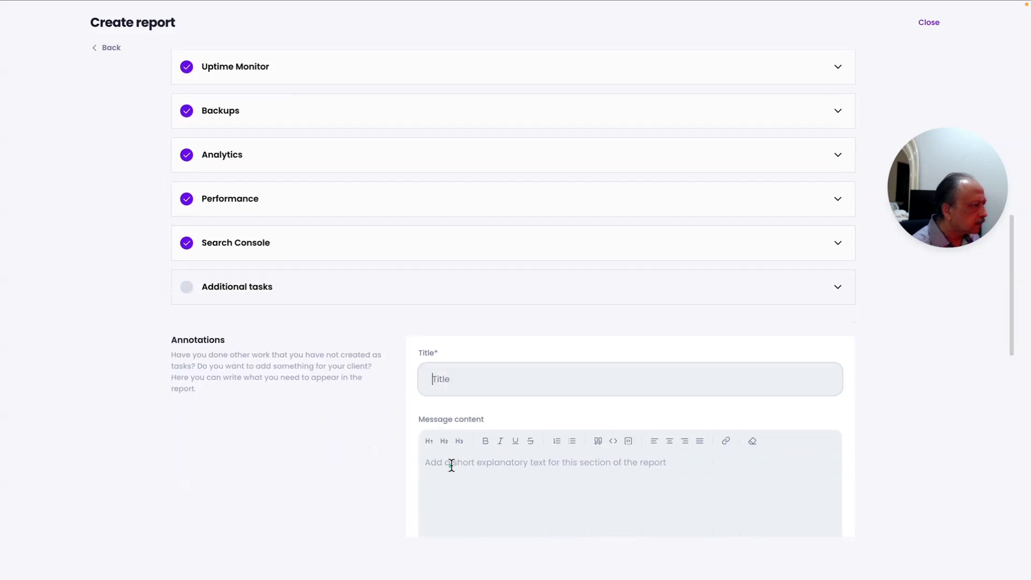
{"action": "scroll", "coordinate": [451, 465], "scroll_direction": "down", "scroll_amount": 1}
{"action": "scroll", "coordinate": [451, 465], "scroll_direction": "down", "scroll_amount": 3}
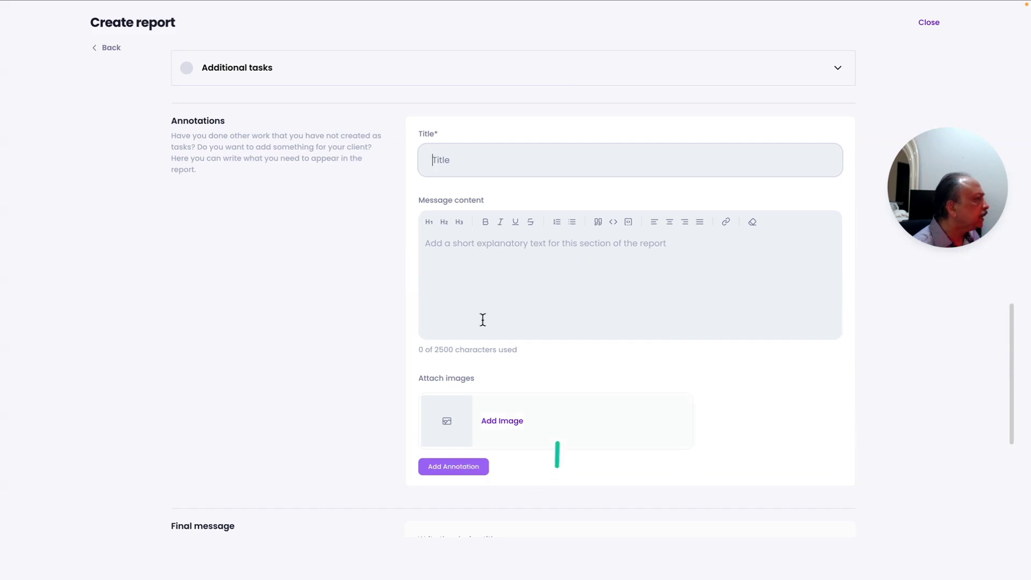
{"action": "left_click", "coordinate": [445, 160]}
{"action": "type", "text": "Website R"}
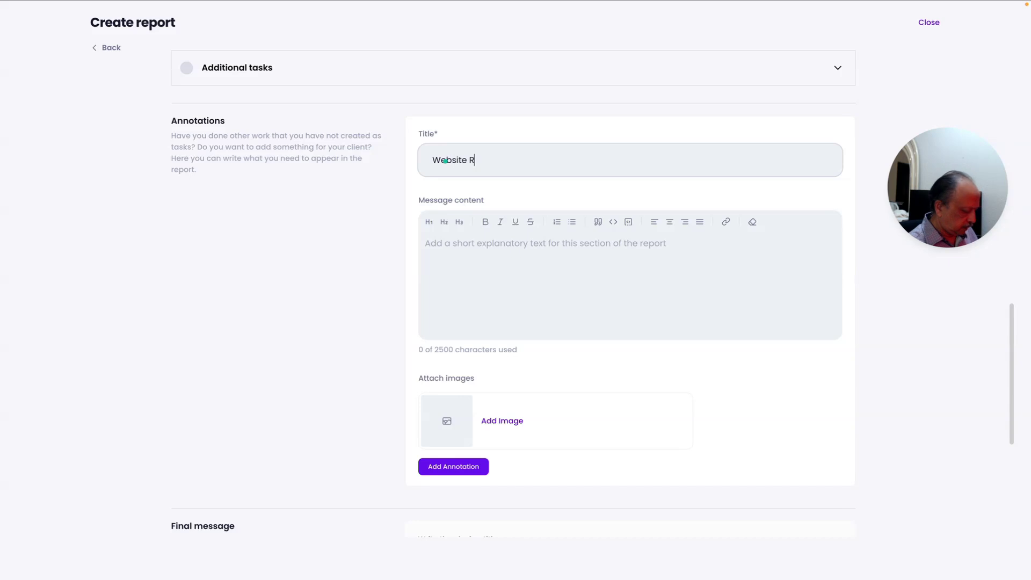
{"action": "type", "text": "eport -1"}
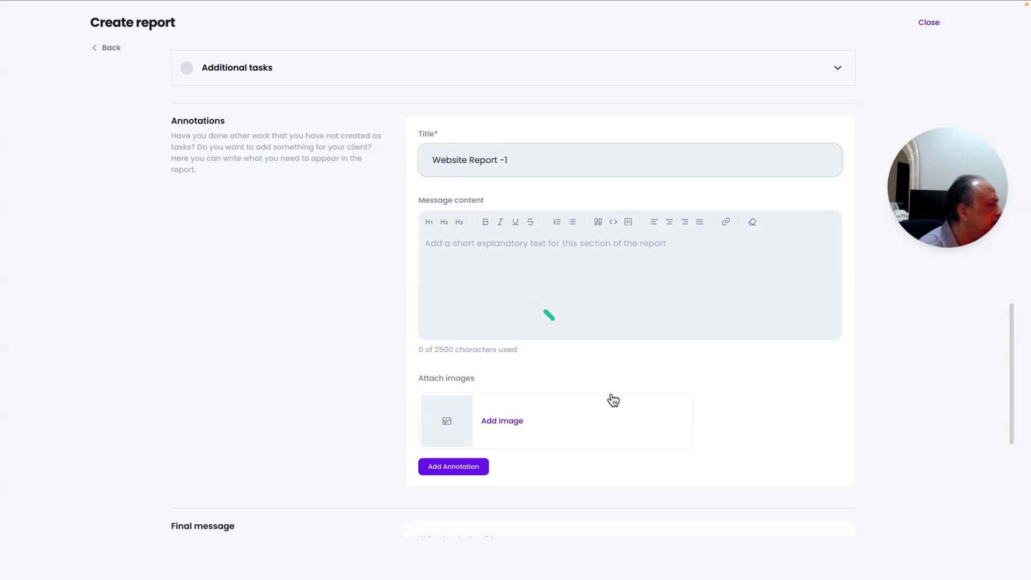
Generate the report, leaving the final message empty
{"action": "scroll", "coordinate": [608, 389], "scroll_direction": "down", "scroll_amount": 1}
{"action": "scroll", "coordinate": [608, 388], "scroll_direction": "down", "scroll_amount": 1}
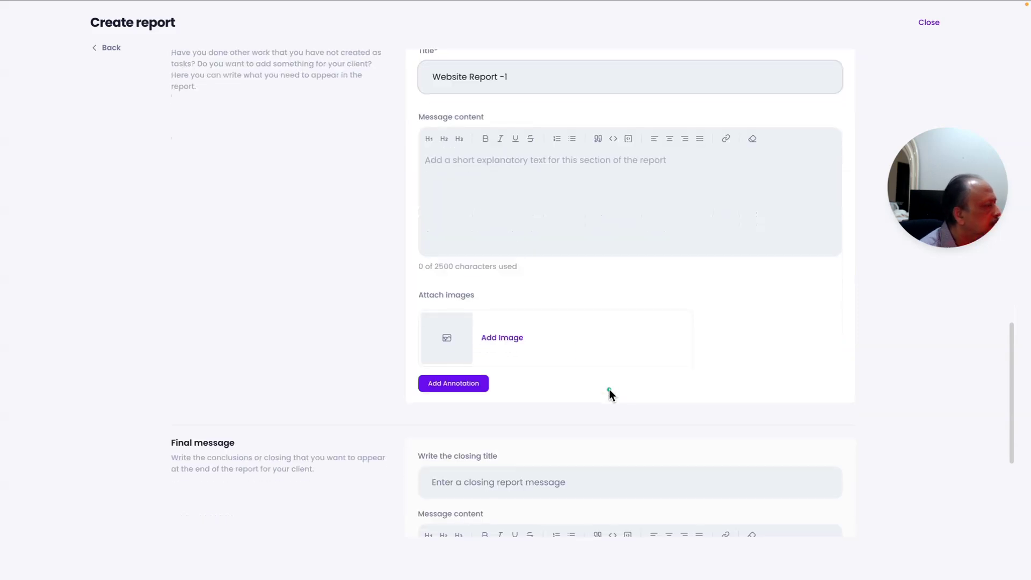
{"action": "scroll", "coordinate": [609, 388], "scroll_direction": "down", "scroll_amount": 1}
{"action": "scroll", "coordinate": [609, 389], "scroll_direction": "down", "scroll_amount": 2}
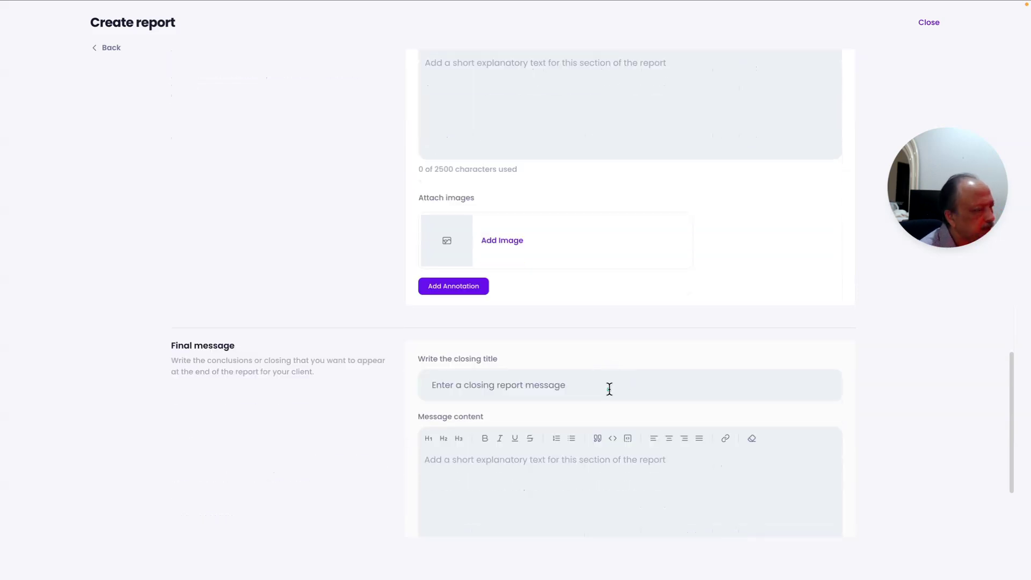
{"action": "scroll", "coordinate": [609, 391], "scroll_direction": "down", "scroll_amount": 1}
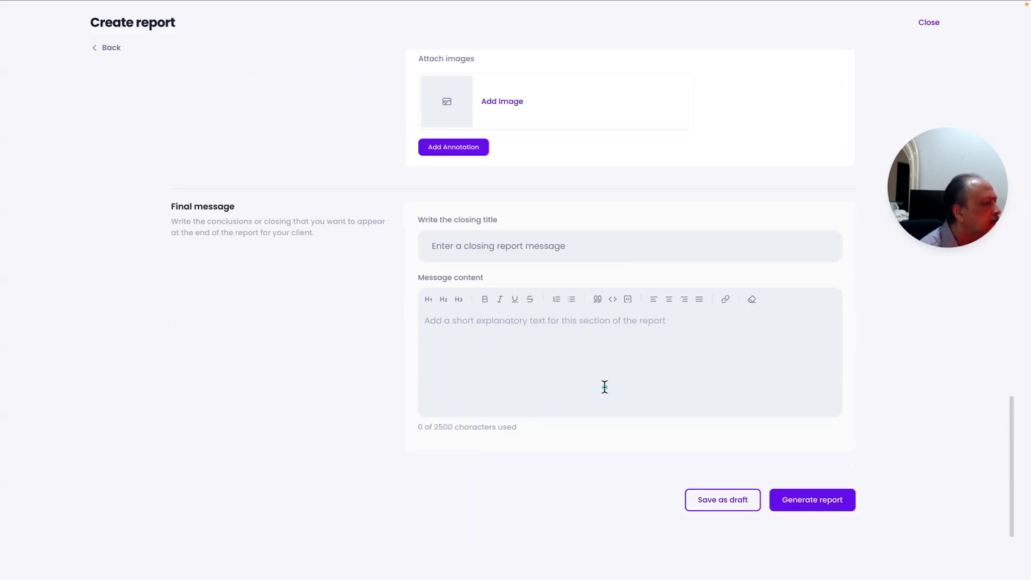
{"action": "left_click", "coordinate": [797, 500]}
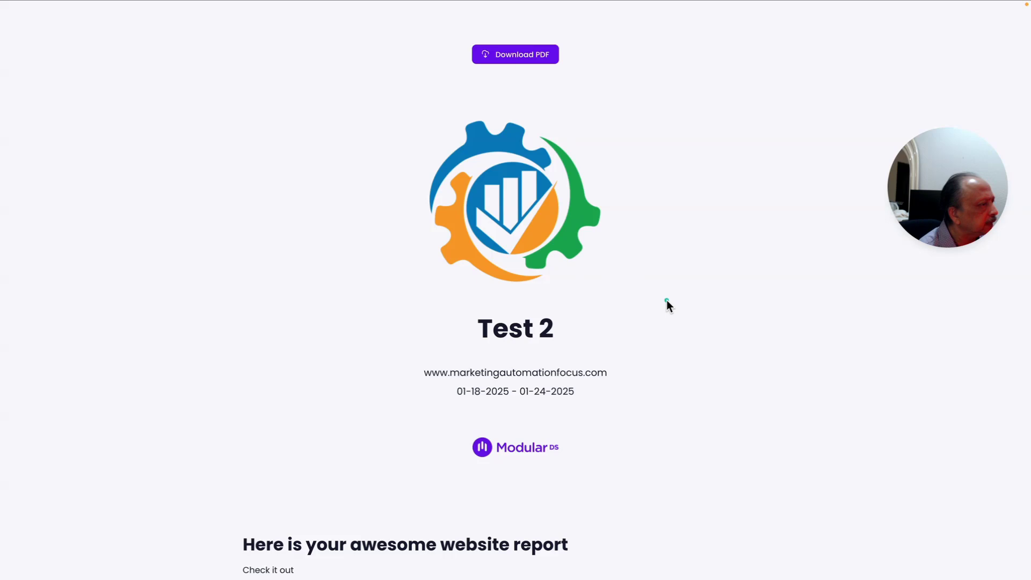
Examine the generated Test 2 report's cover, welcome message and global overview
{"action": "scroll", "coordinate": [666, 301], "scroll_direction": "down", "scroll_amount": 1}
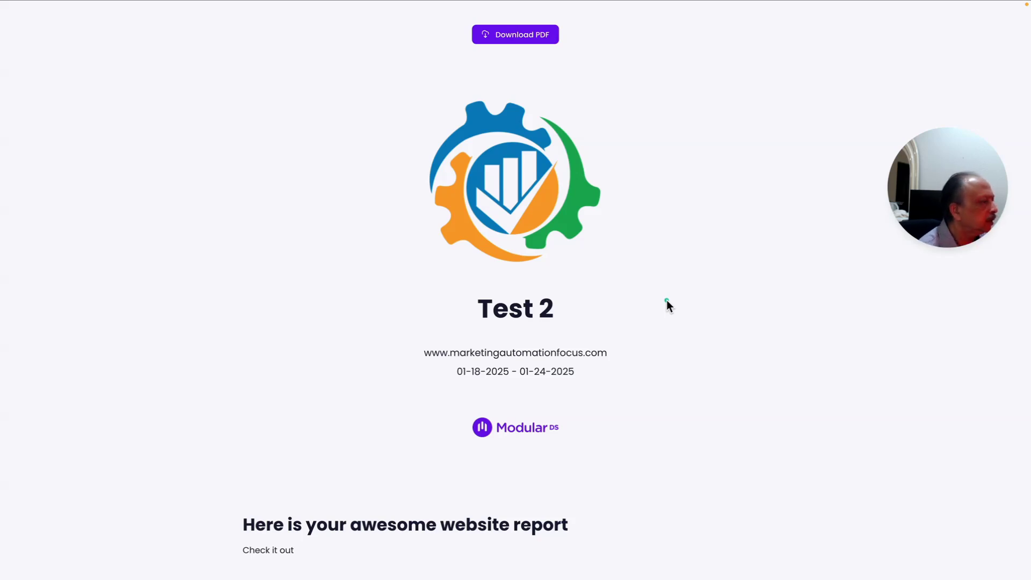
{"action": "scroll", "coordinate": [666, 302], "scroll_direction": "down", "scroll_amount": 2}
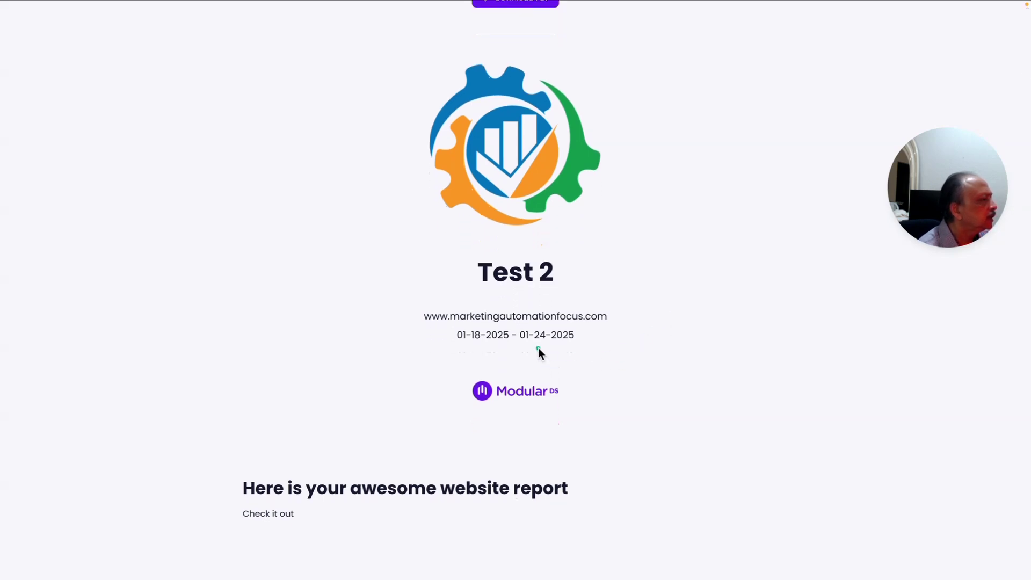
{"action": "scroll", "coordinate": [538, 347], "scroll_direction": "down", "scroll_amount": 1}
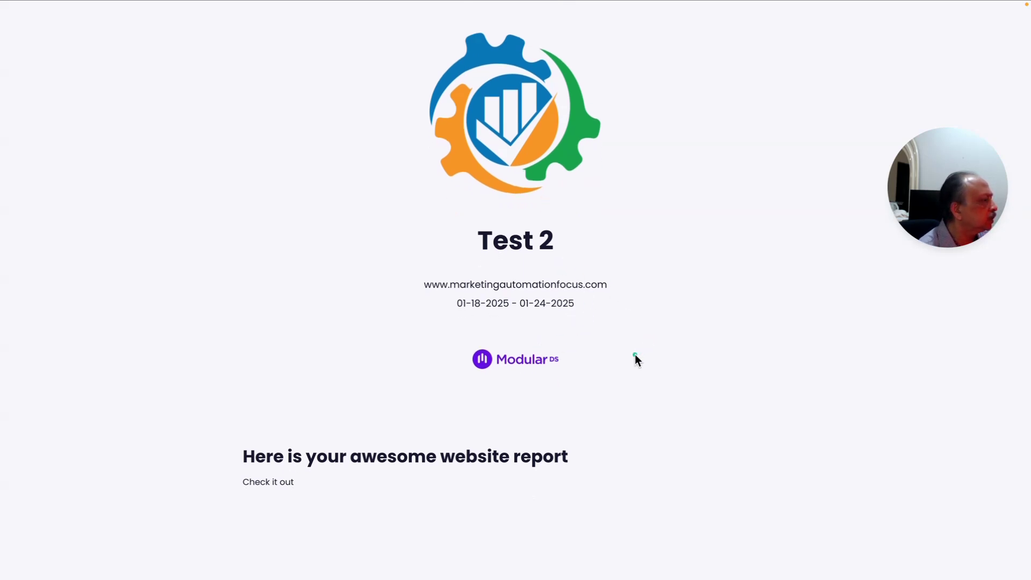
{"action": "scroll", "coordinate": [634, 353], "scroll_direction": "down", "scroll_amount": 1}
{"action": "scroll", "coordinate": [635, 353], "scroll_direction": "down", "scroll_amount": 1}
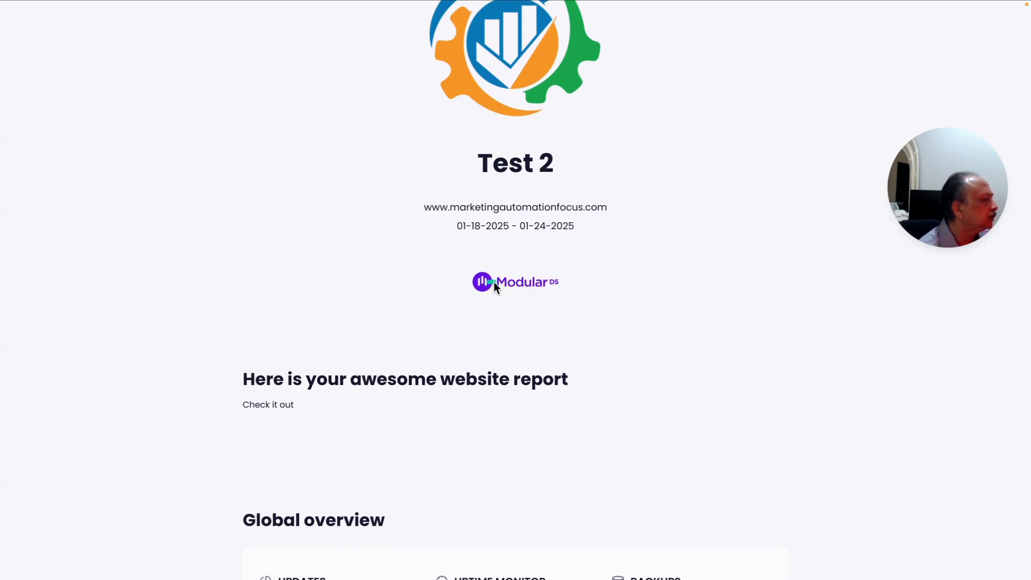
{"action": "scroll", "coordinate": [636, 323], "scroll_direction": "down", "scroll_amount": 1}
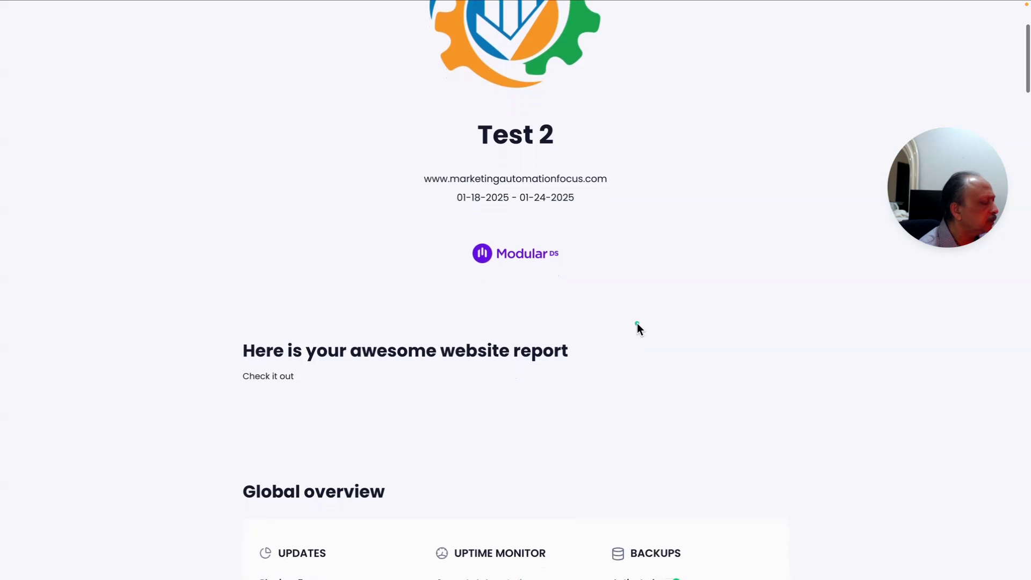
{"action": "scroll", "coordinate": [637, 323], "scroll_direction": "down", "scroll_amount": 1}
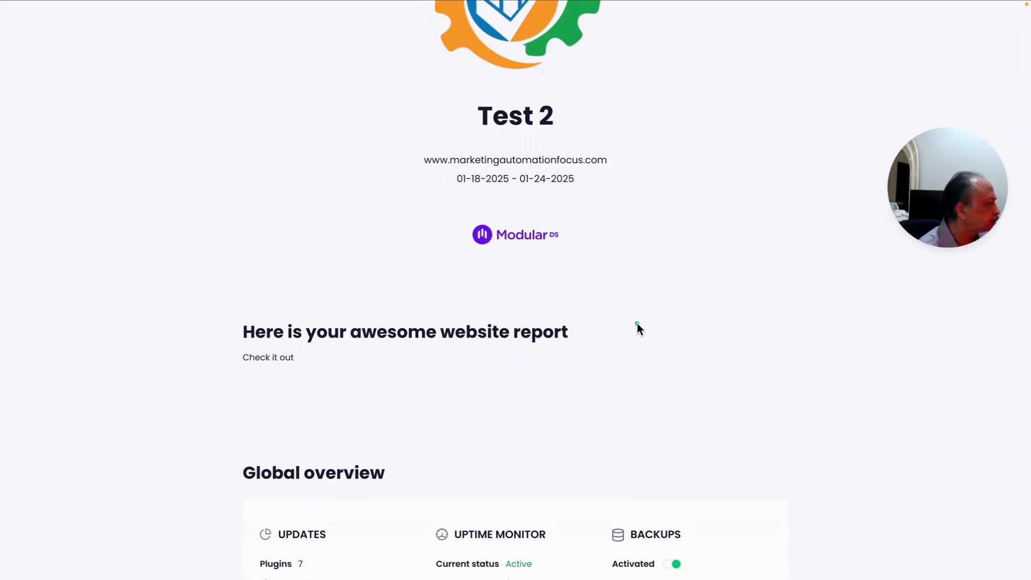
{"action": "scroll", "coordinate": [637, 323], "scroll_direction": "down", "scroll_amount": 2}
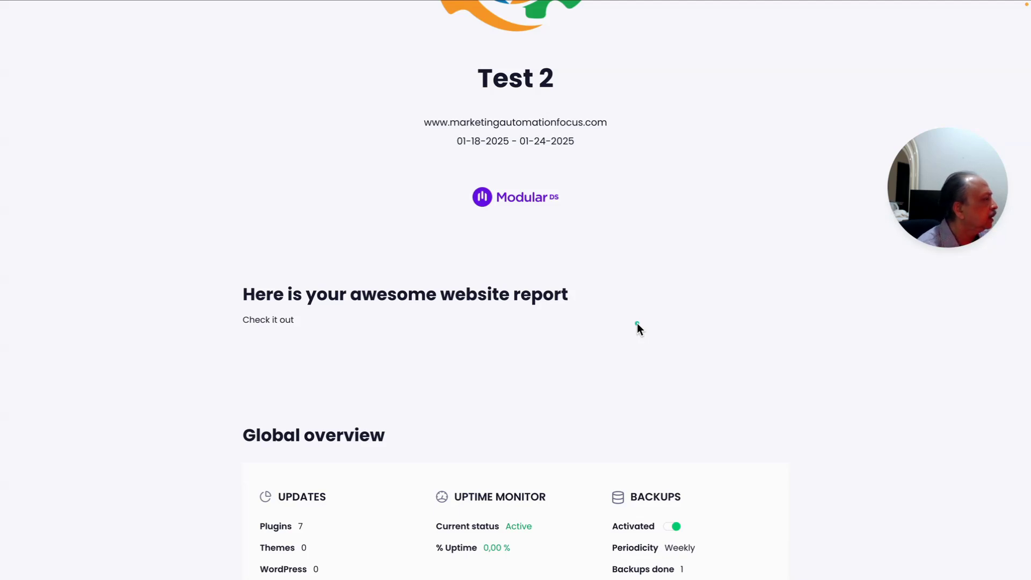
Examine the global overview's updates, uptime, backups, page views, performance, traffic and search click figures in the report
{"action": "scroll", "coordinate": [637, 323], "scroll_direction": "down", "scroll_amount": 3}
{"action": "scroll", "coordinate": [636, 323], "scroll_direction": "down", "scroll_amount": 1}
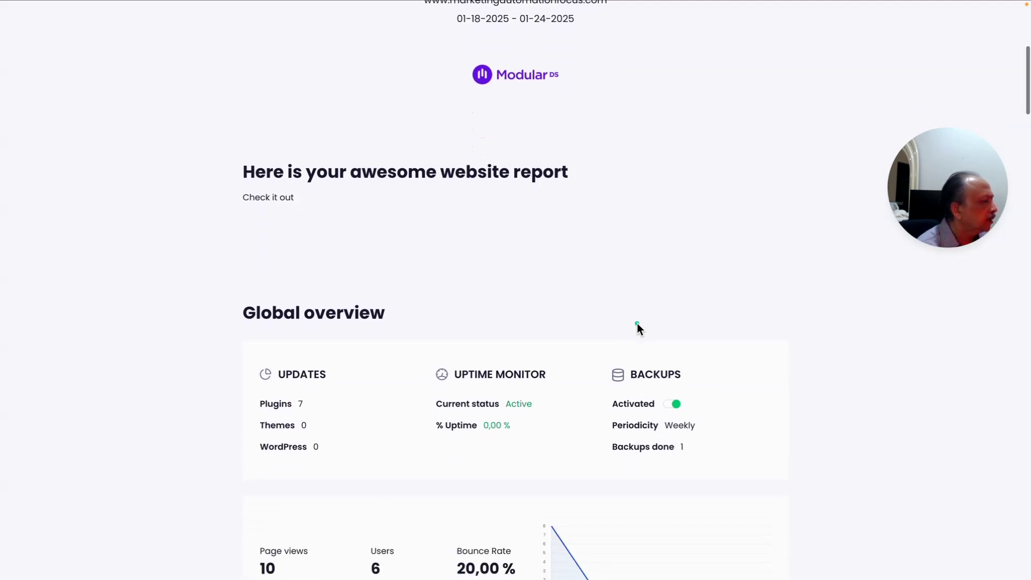
{"action": "scroll", "coordinate": [636, 323], "scroll_direction": "down", "scroll_amount": 2}
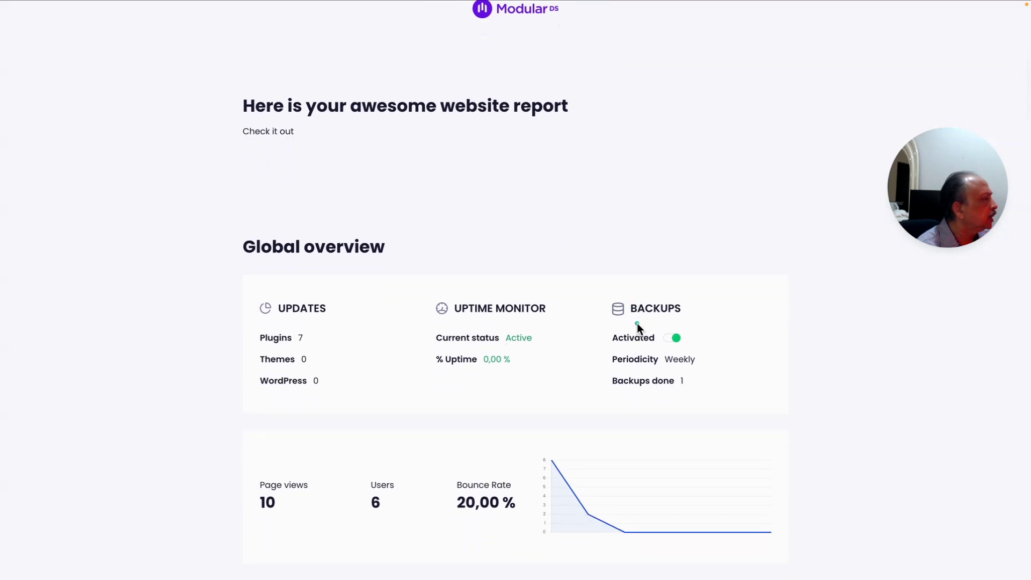
{"action": "scroll", "coordinate": [637, 323], "scroll_direction": "down", "scroll_amount": 1}
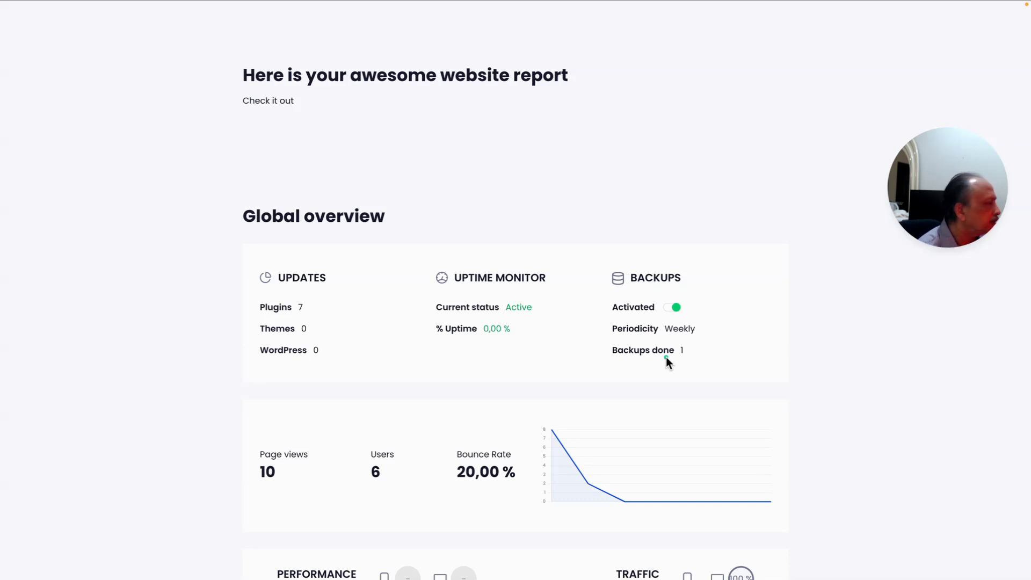
{"action": "scroll", "coordinate": [666, 357], "scroll_direction": "down", "scroll_amount": 2}
{"action": "scroll", "coordinate": [665, 356], "scroll_direction": "down", "scroll_amount": 1}
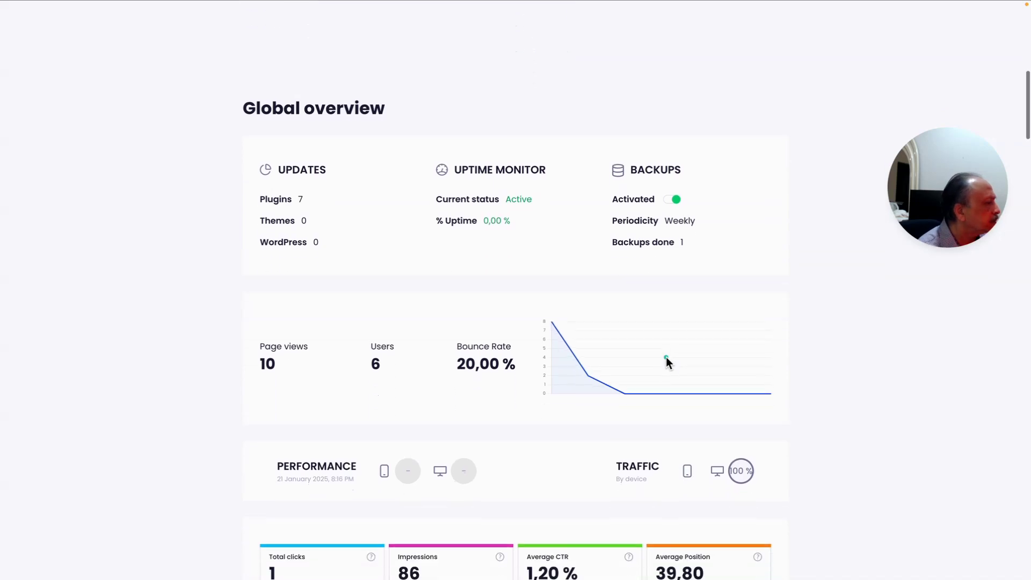
{"action": "scroll", "coordinate": [666, 357], "scroll_direction": "down", "scroll_amount": 1}
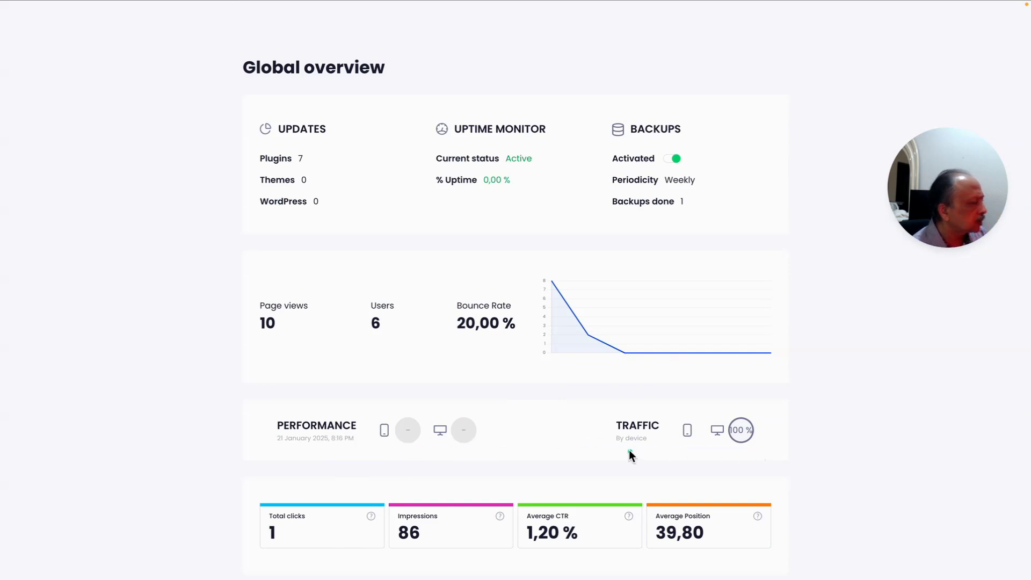
{"action": "scroll", "coordinate": [571, 446], "scroll_direction": "down", "scroll_amount": 1}
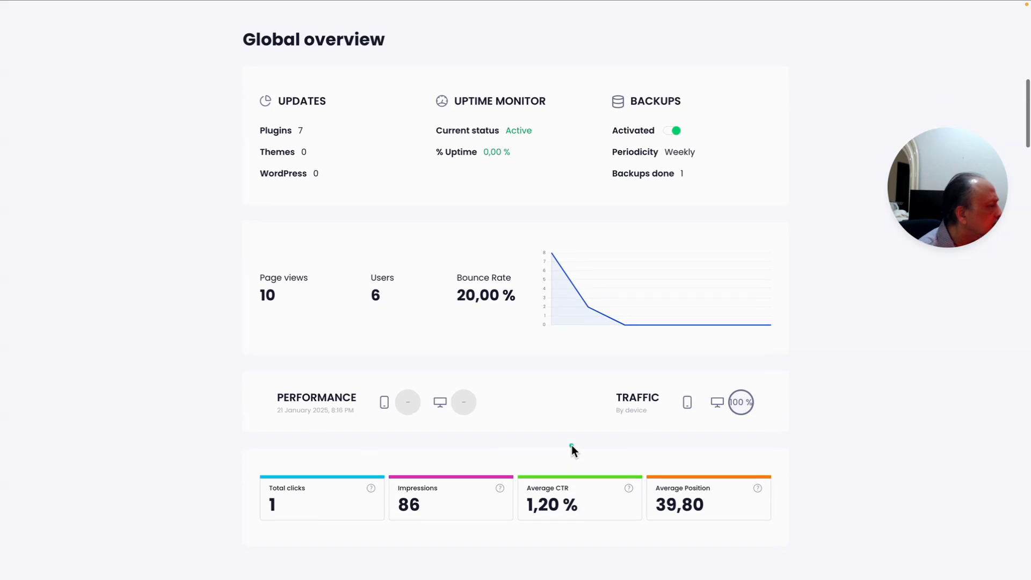
{"action": "scroll", "coordinate": [571, 445], "scroll_direction": "up", "scroll_amount": 3}
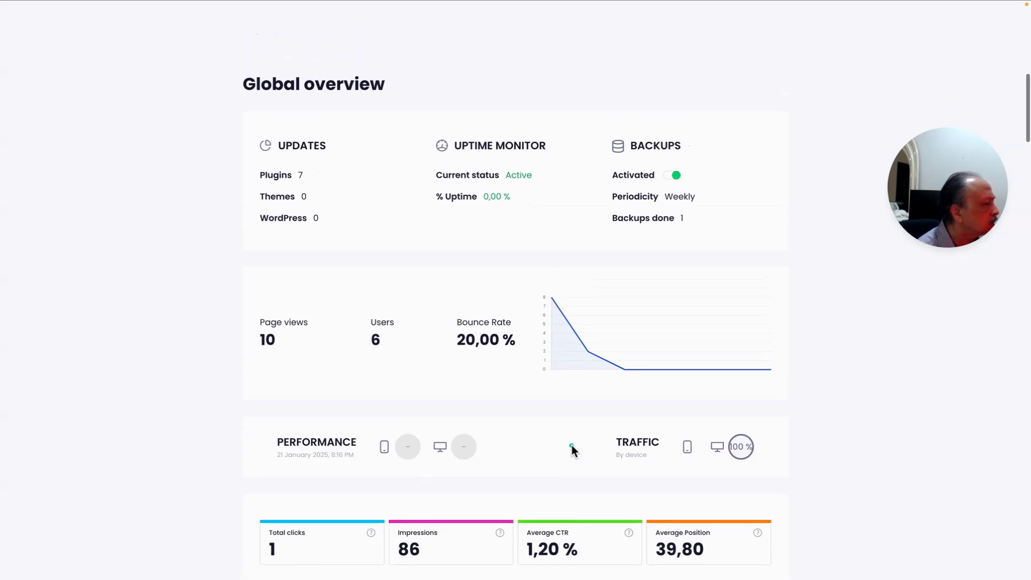
{"action": "scroll", "coordinate": [572, 446], "scroll_direction": "down", "scroll_amount": 2}
Review the report's plugin update list, Uptime Monitoring section with its activity changes, and last backup details
{"action": "scroll", "coordinate": [571, 445], "scroll_direction": "down", "scroll_amount": 5}
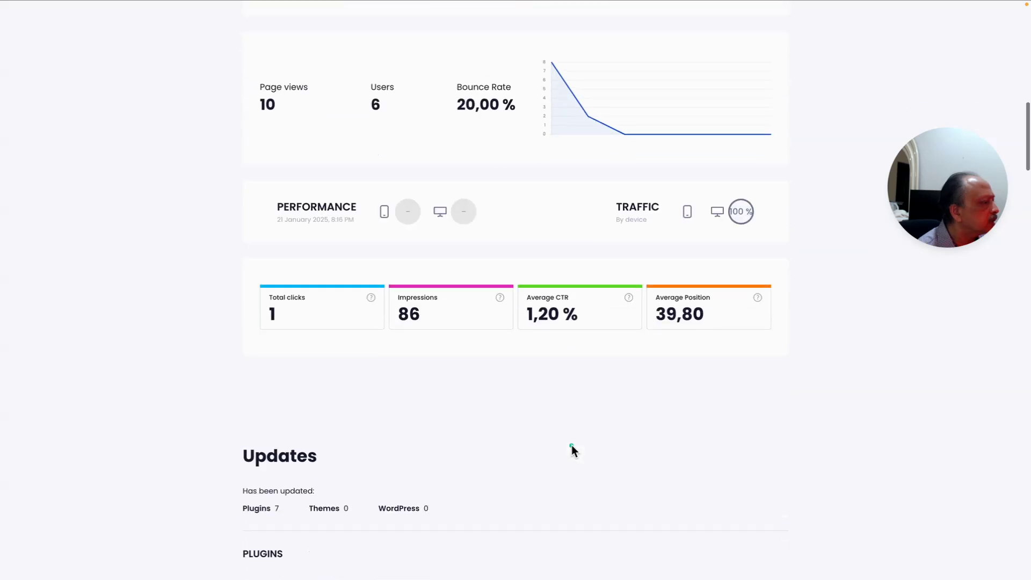
{"action": "scroll", "coordinate": [571, 445], "scroll_direction": "down", "scroll_amount": 6}
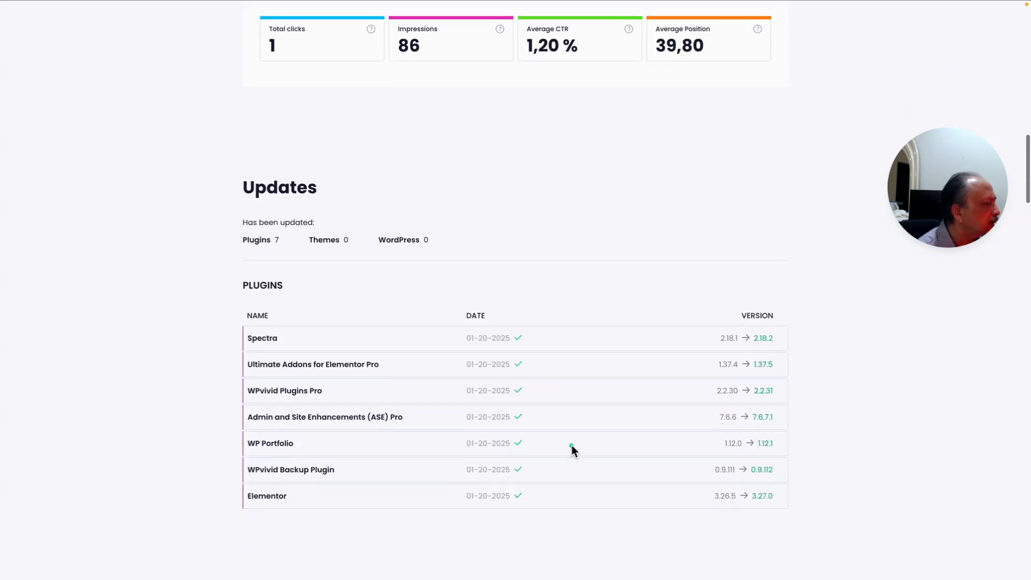
{"action": "scroll", "coordinate": [572, 444], "scroll_direction": "down", "scroll_amount": 6}
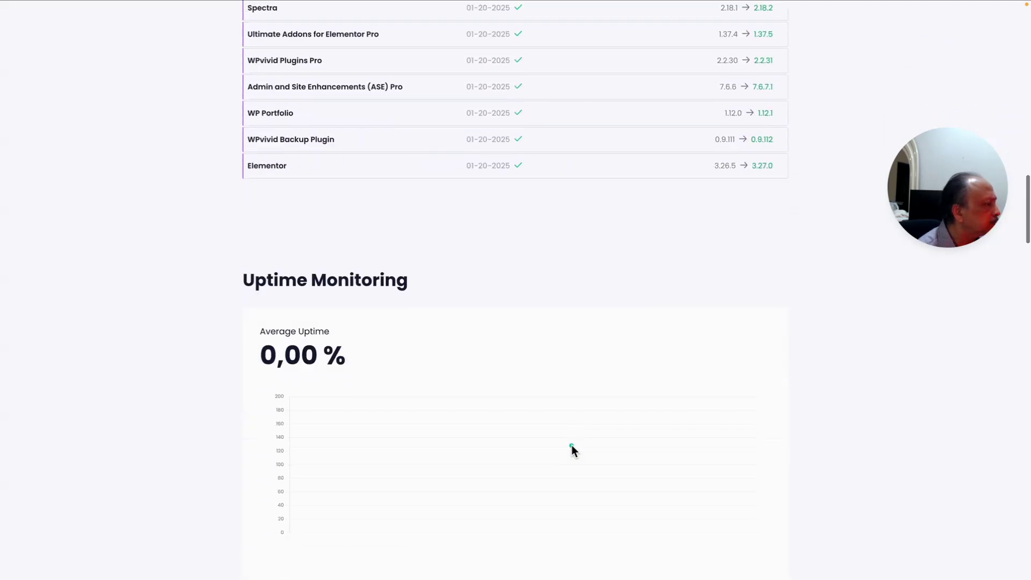
{"action": "scroll", "coordinate": [571, 444], "scroll_direction": "down", "scroll_amount": 1}
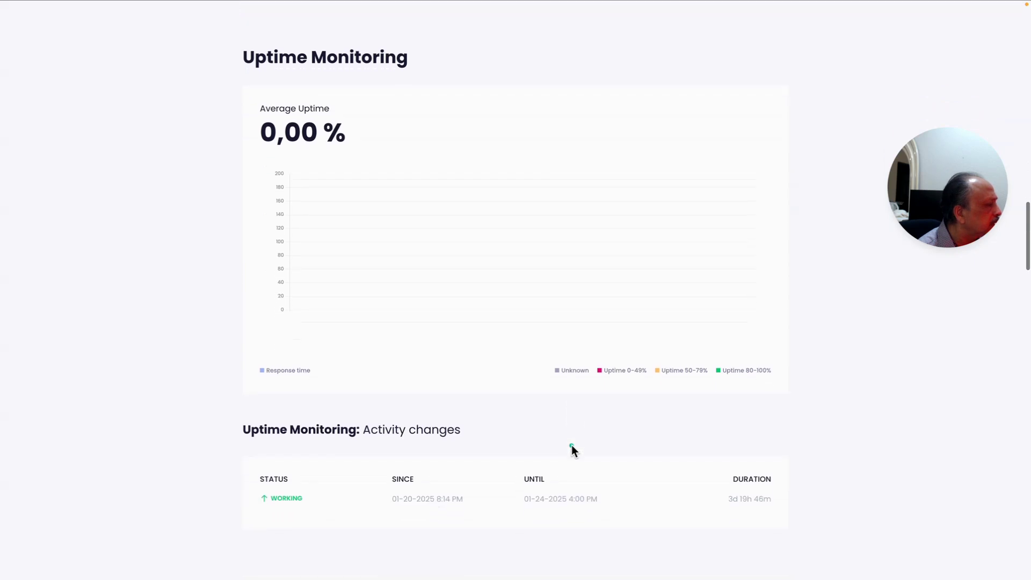
{"action": "scroll", "coordinate": [572, 444], "scroll_direction": "down", "scroll_amount": 1}
{"action": "scroll", "coordinate": [571, 446], "scroll_direction": "down", "scroll_amount": 4}
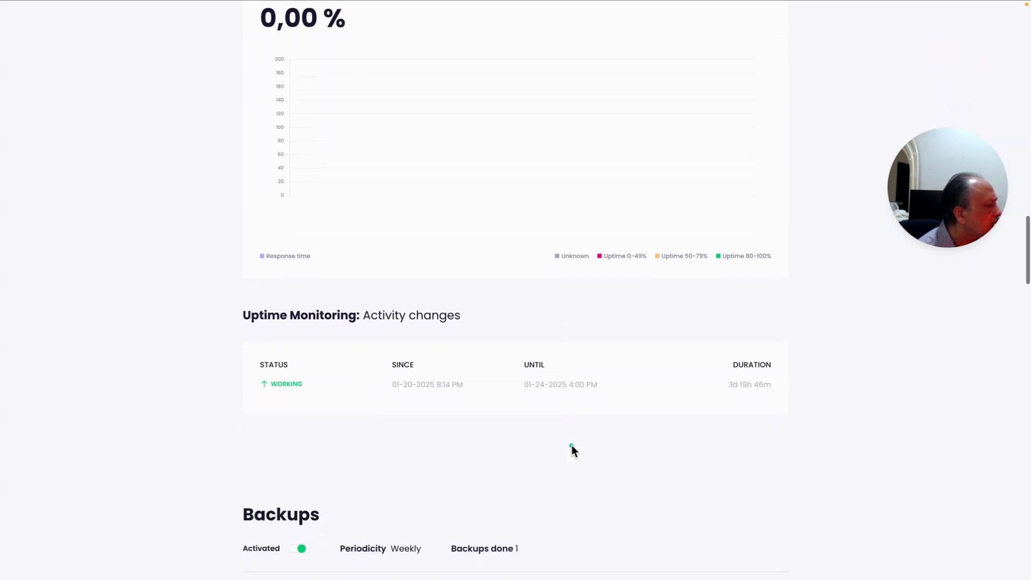
{"action": "scroll", "coordinate": [571, 445], "scroll_direction": "down", "scroll_amount": 3}
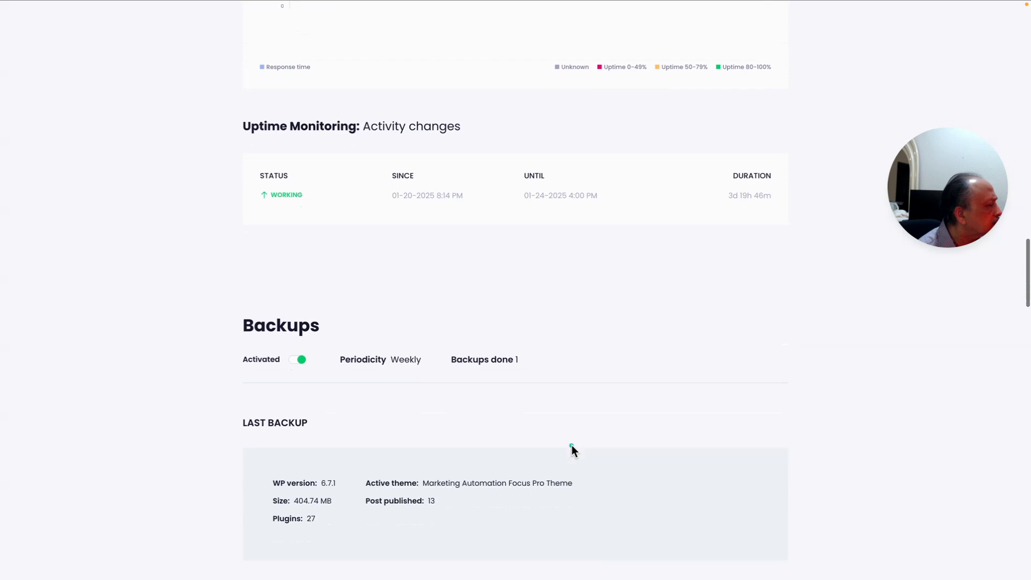
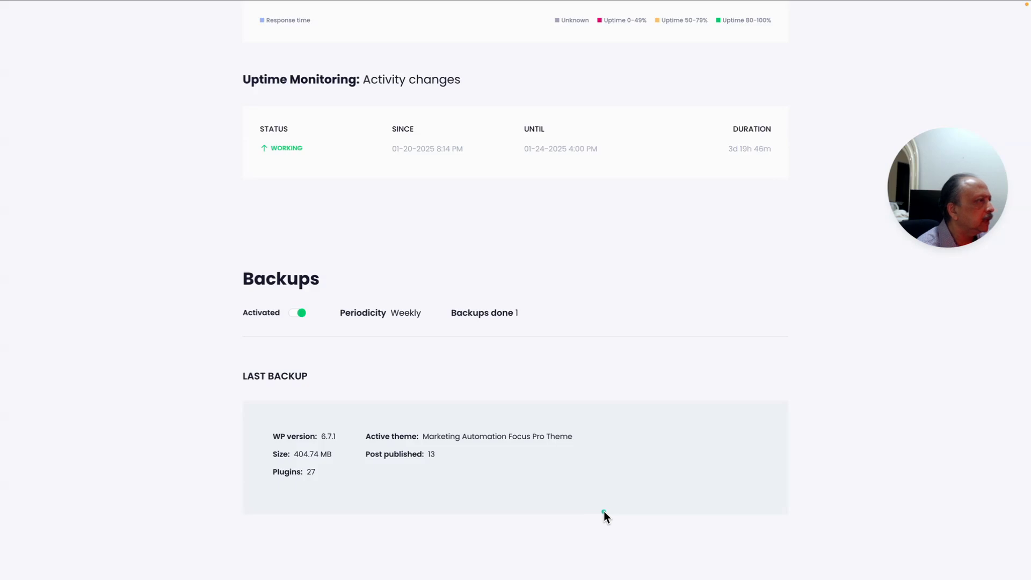
Read through the report's Analytics section, including users and device distribution, down to the Google search results and main queries
{"action": "scroll", "coordinate": [603, 512], "scroll_direction": "down", "scroll_amount": 2}
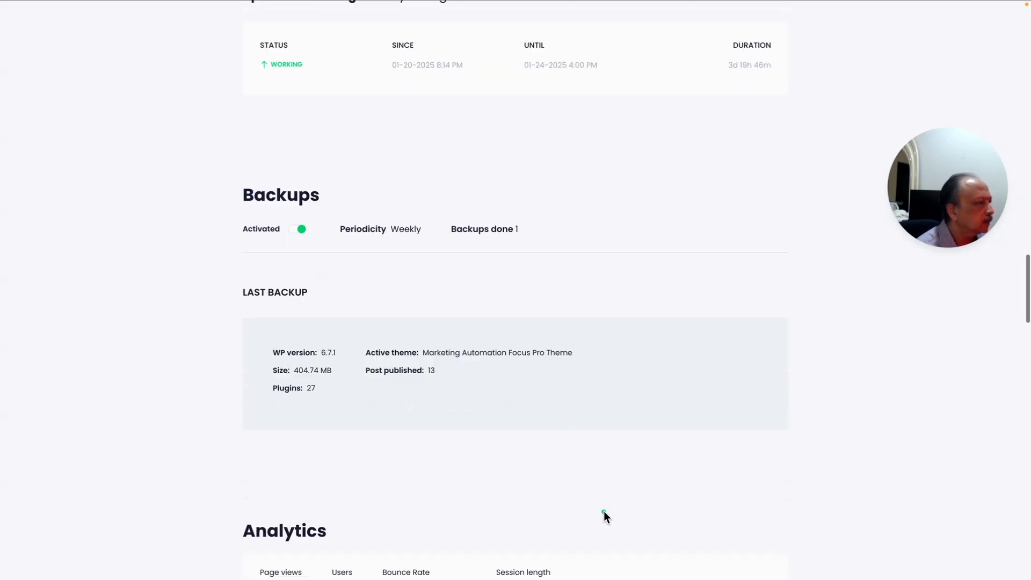
{"action": "scroll", "coordinate": [603, 512], "scroll_direction": "down", "scroll_amount": 1}
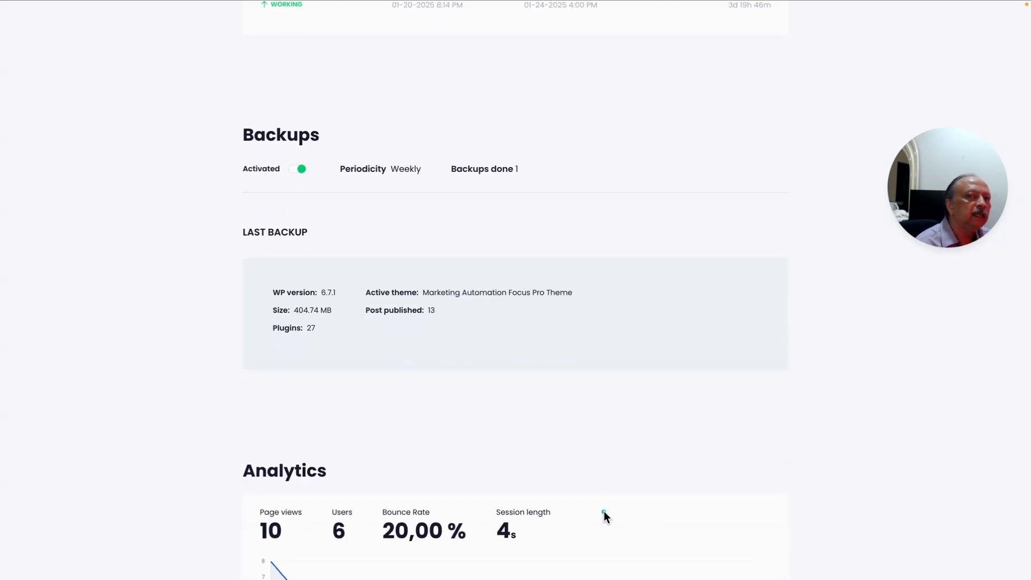
{"action": "scroll", "coordinate": [603, 512], "scroll_direction": "down", "scroll_amount": 1}
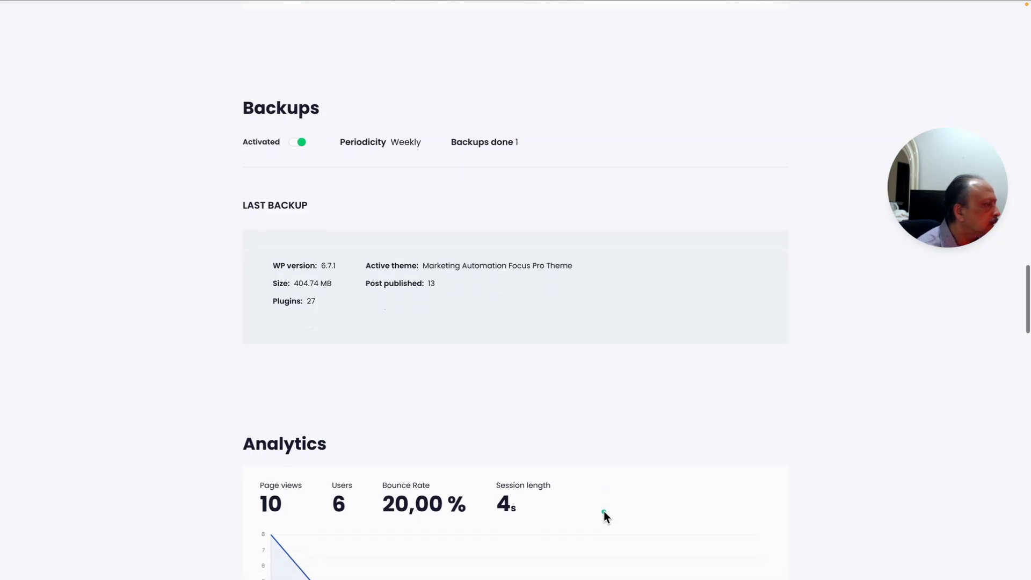
{"action": "scroll", "coordinate": [604, 512], "scroll_direction": "down", "scroll_amount": 1}
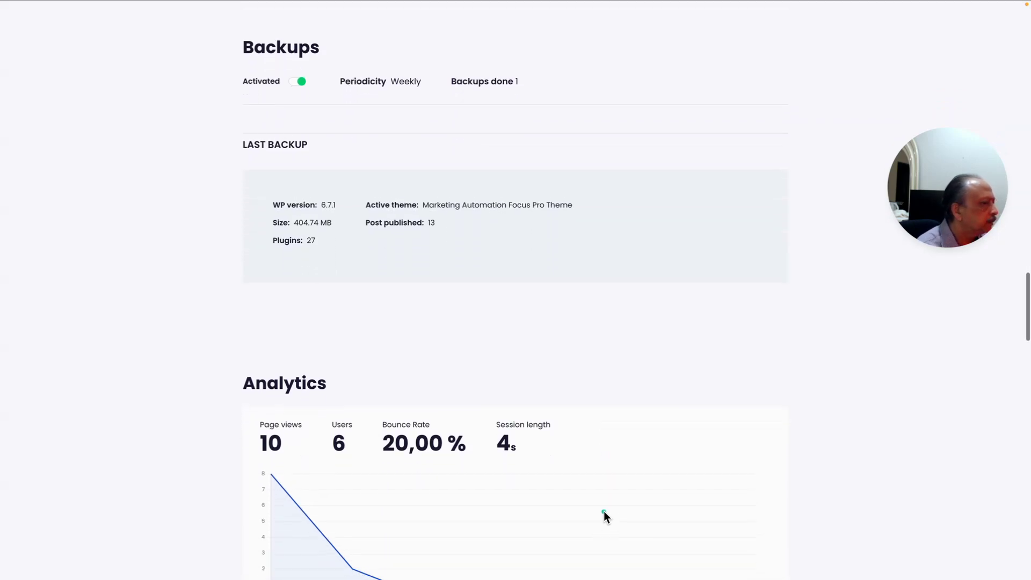
{"action": "scroll", "coordinate": [604, 516], "scroll_direction": "down", "scroll_amount": 1}
{"action": "scroll", "coordinate": [603, 511], "scroll_direction": "down", "scroll_amount": 1}
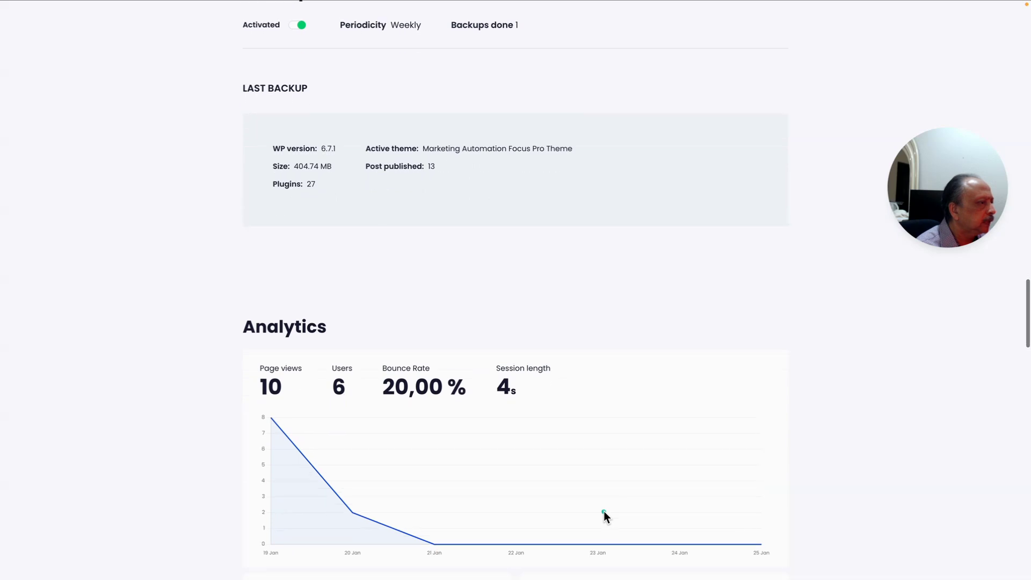
{"action": "scroll", "coordinate": [603, 513], "scroll_direction": "down", "scroll_amount": 1}
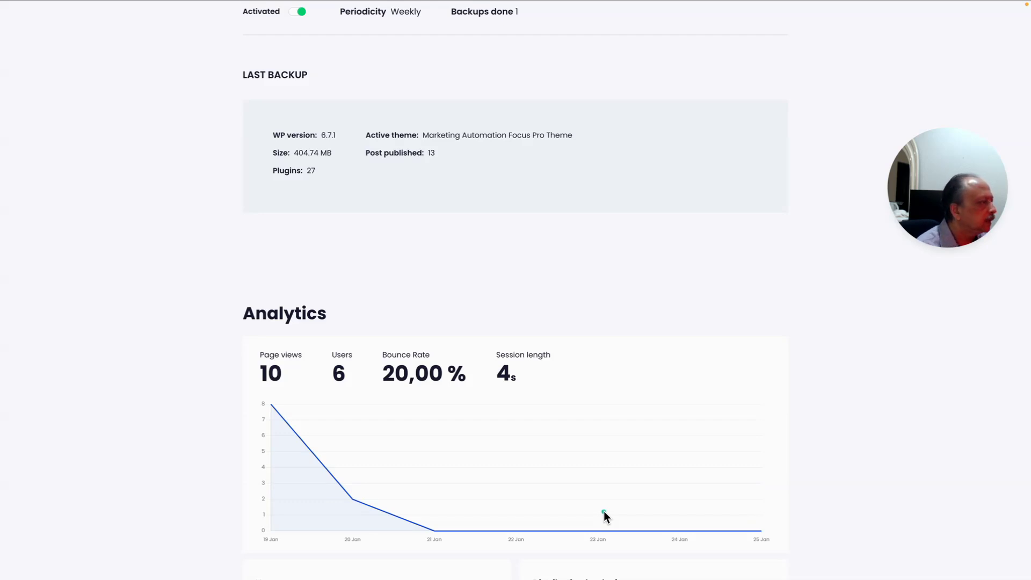
{"action": "scroll", "coordinate": [603, 511], "scroll_direction": "down", "scroll_amount": 2}
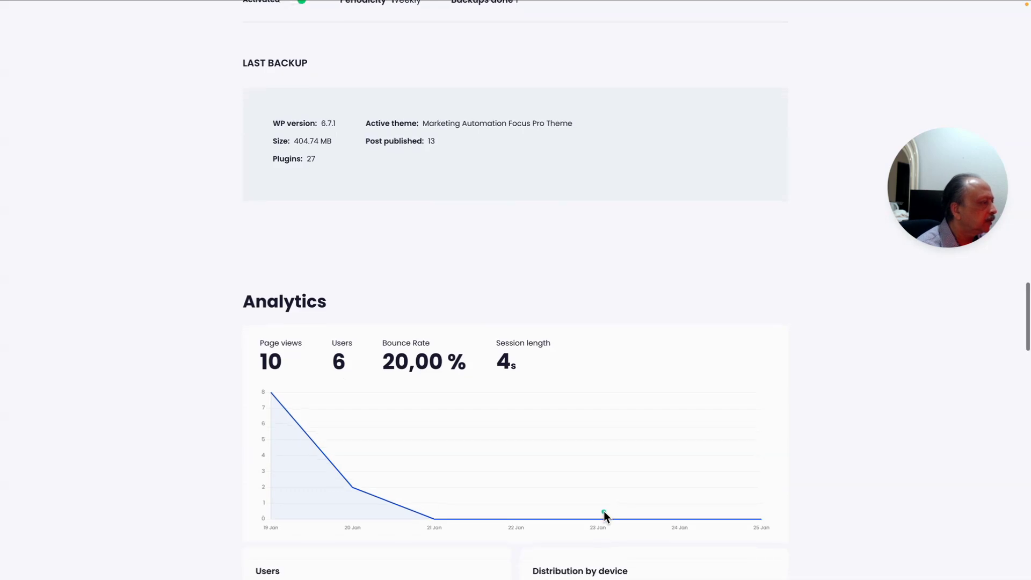
{"action": "scroll", "coordinate": [604, 511], "scroll_direction": "down", "scroll_amount": 4}
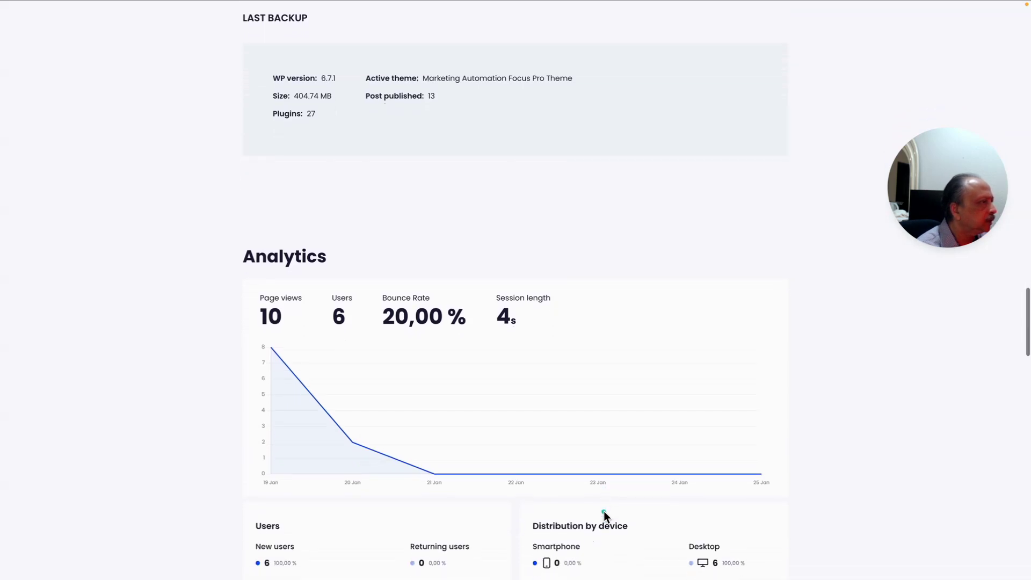
{"action": "scroll", "coordinate": [603, 514], "scroll_direction": "down", "scroll_amount": 5}
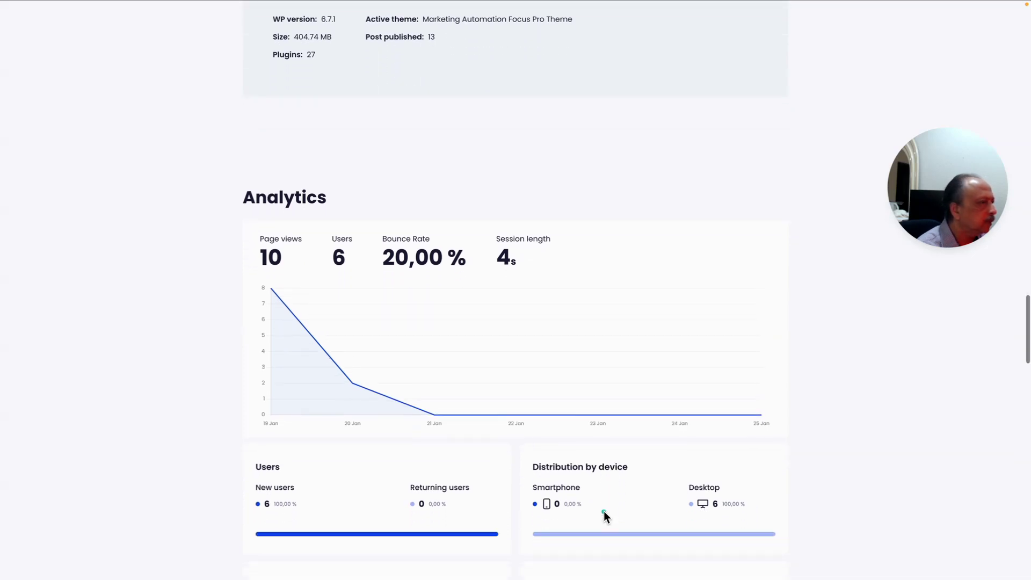
{"action": "scroll", "coordinate": [604, 514], "scroll_direction": "down", "scroll_amount": 3}
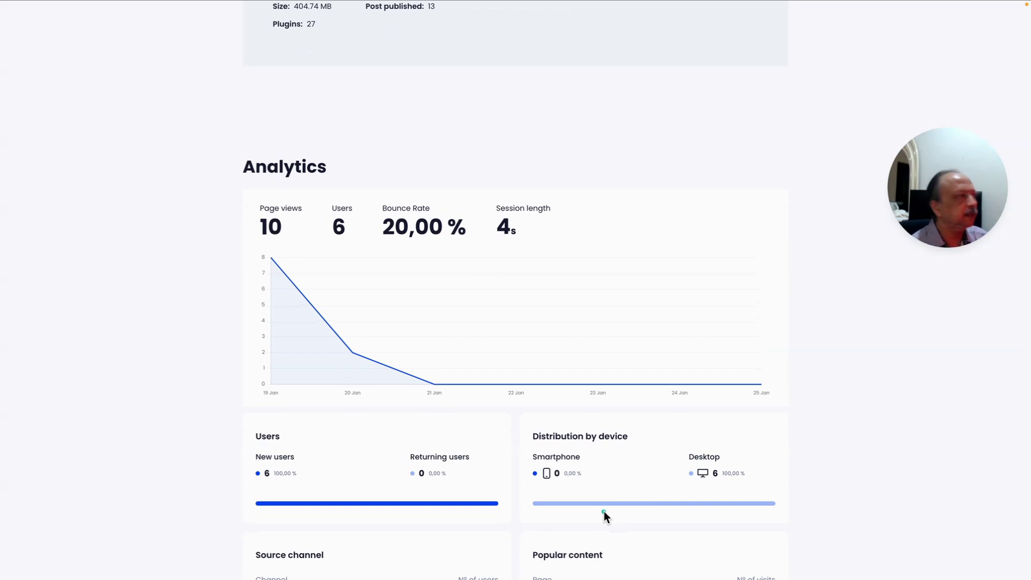
{"action": "scroll", "coordinate": [603, 513], "scroll_direction": "down", "scroll_amount": 5}
{"action": "scroll", "coordinate": [603, 515], "scroll_direction": "down", "scroll_amount": 10}
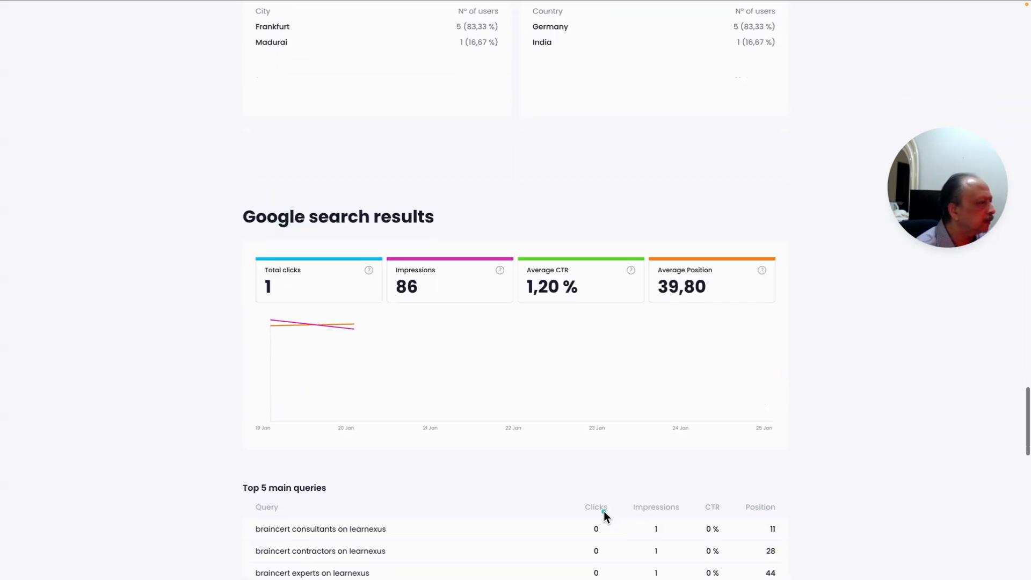
Return to the beginning of the Test 2 report, close it and finish the report creation
{"action": "scroll", "coordinate": [604, 513], "scroll_direction": "up", "scroll_amount": 15}
{"action": "scroll", "coordinate": [603, 510], "scroll_direction": "up", "scroll_amount": 10}
{"action": "scroll", "coordinate": [604, 511], "scroll_direction": "up", "scroll_amount": 3}
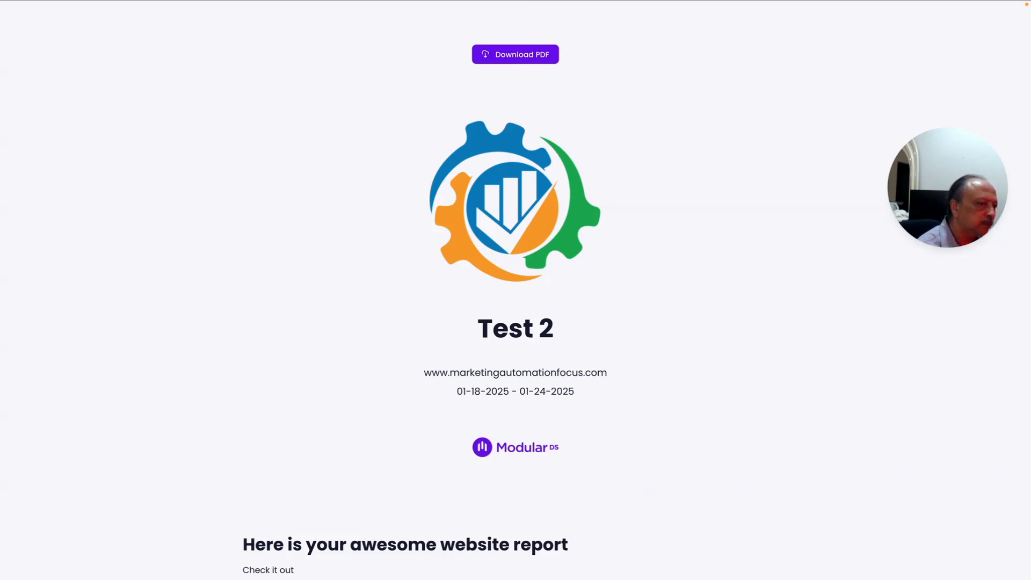
{"action": "key", "text": "super+w"}
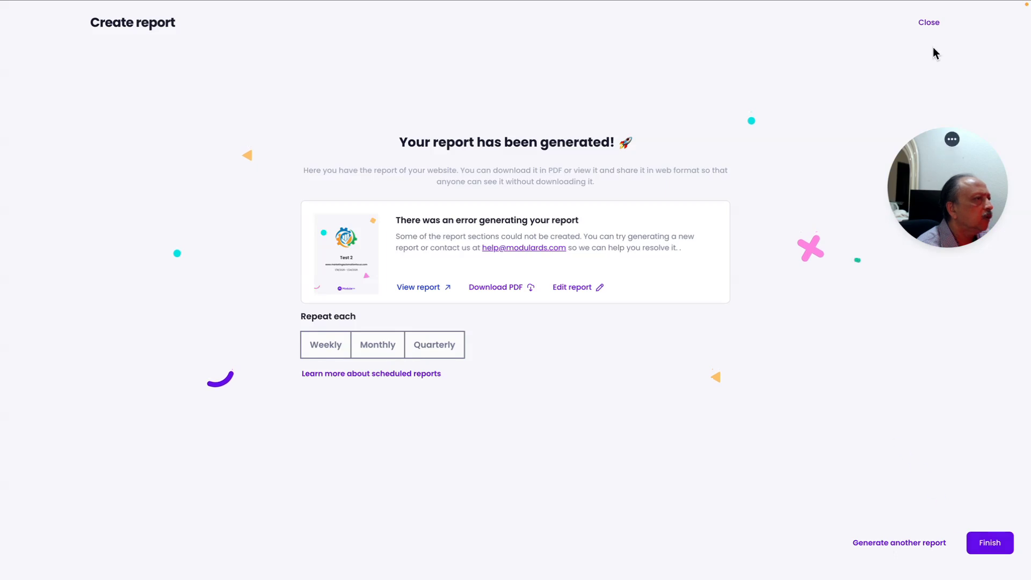
{"action": "left_click", "coordinate": [988, 543]}
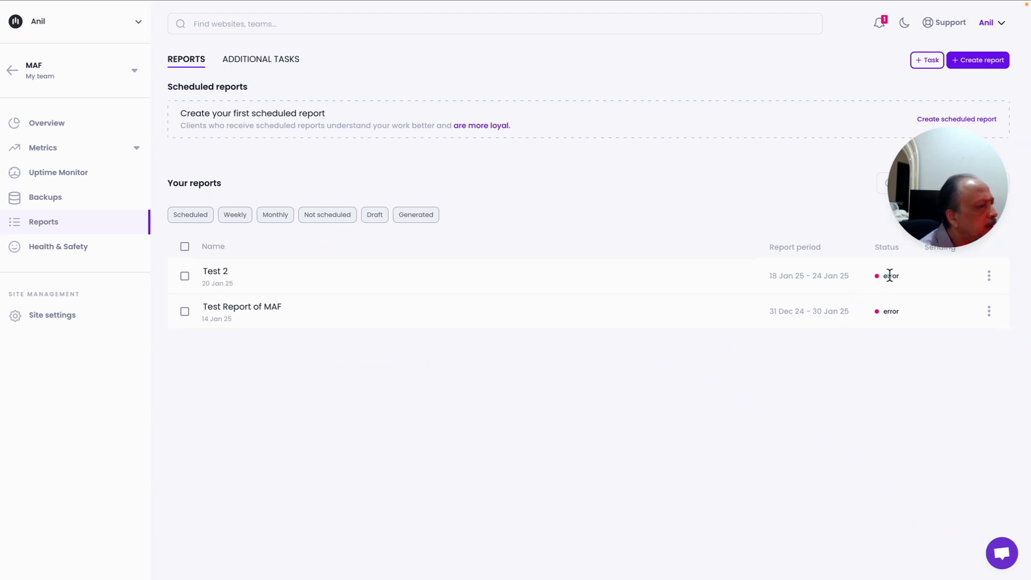
Look at the actions available for the Test 2 report and view MAF's Additional Tasks page
{"action": "left_click", "coordinate": [989, 279]}
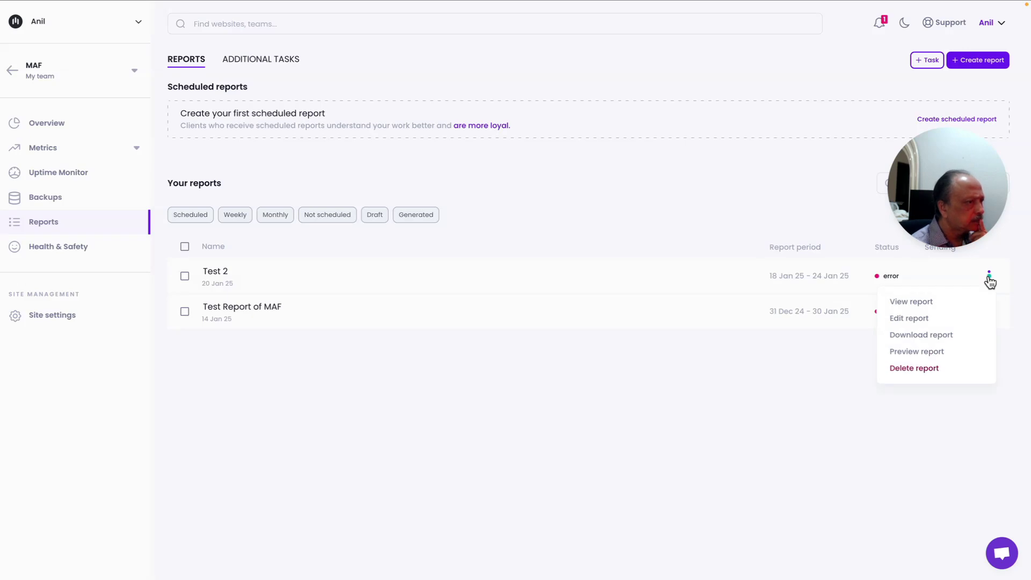
{"action": "left_click", "coordinate": [734, 385]}
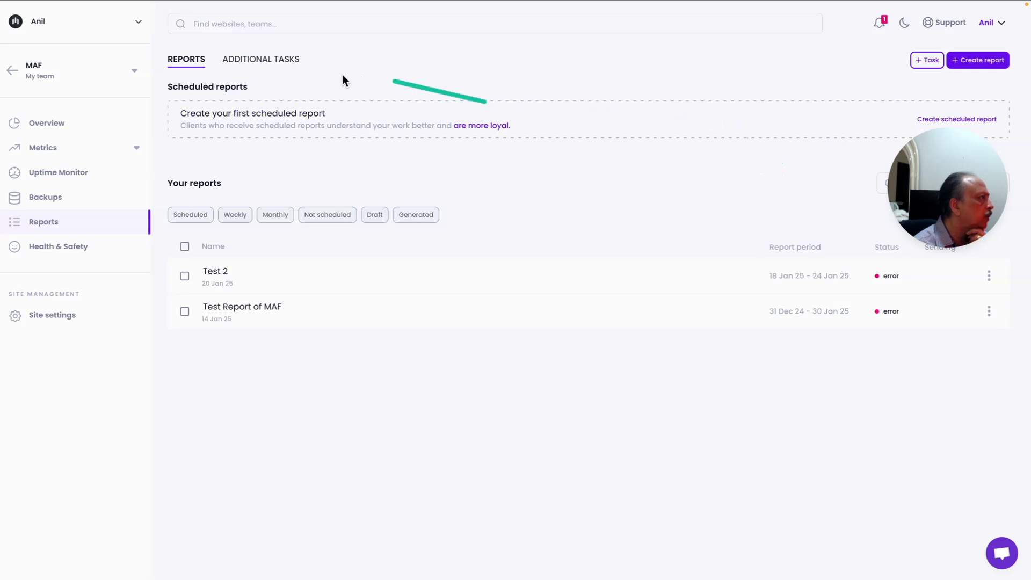
{"action": "left_click", "coordinate": [268, 61]}
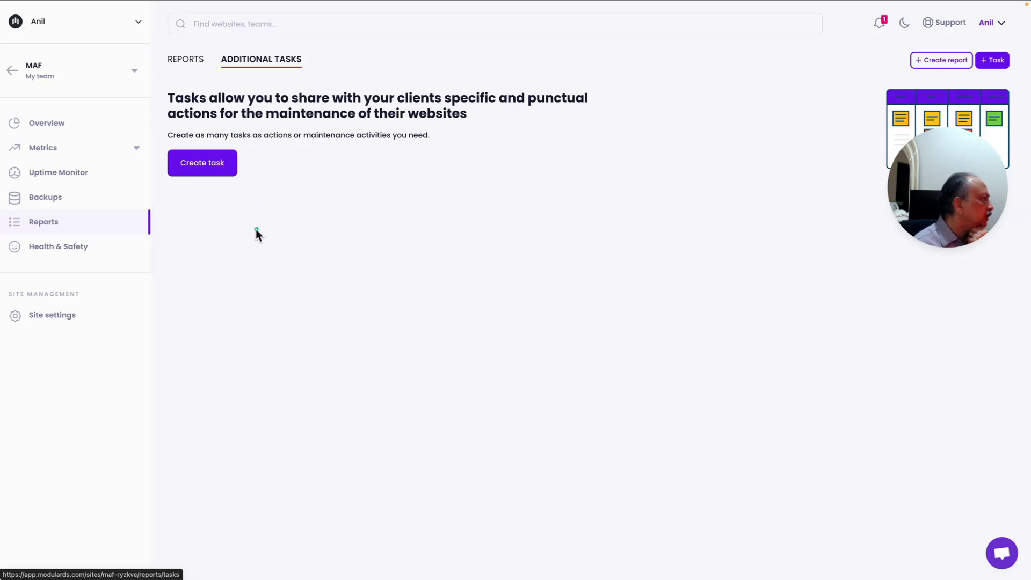
Review MAF's Health & Safety status and expand the critical error about autoloaded options affecting performance
{"action": "left_click", "coordinate": [56, 253]}
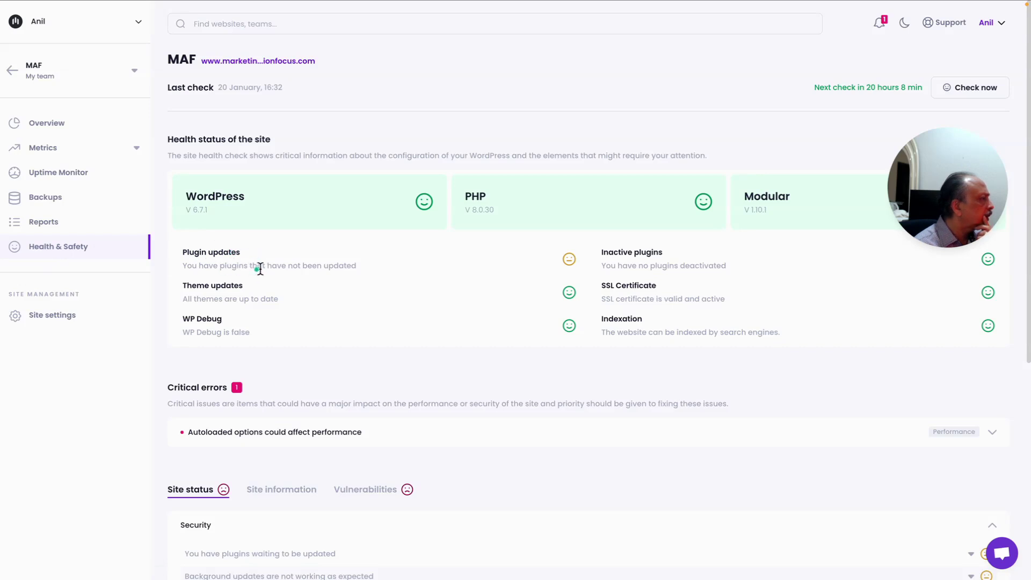
{"action": "left_click_drag", "start_coordinate": [911, 178], "coordinate": [841, 106]}
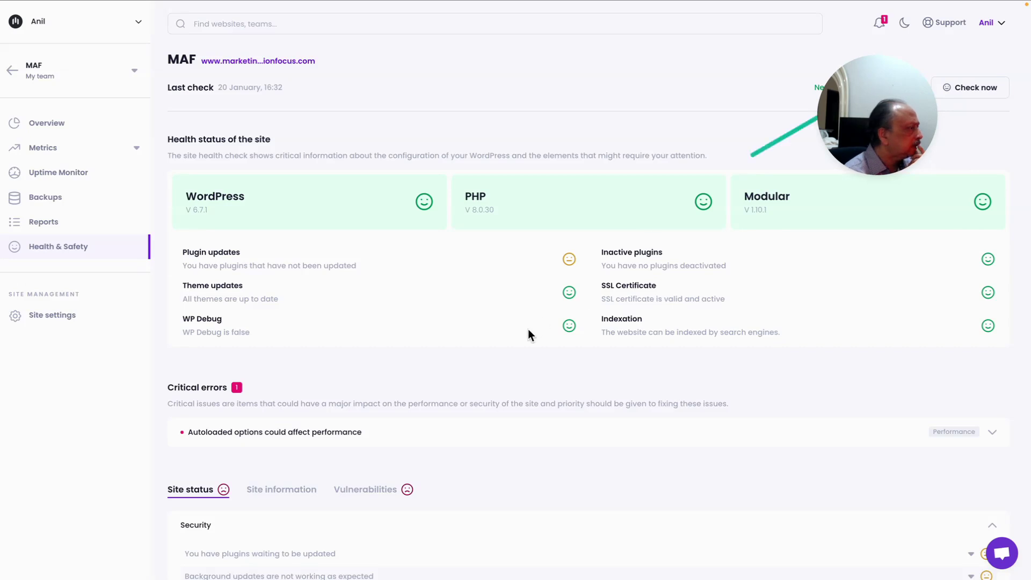
{"action": "scroll", "coordinate": [498, 330], "scroll_direction": "down", "scroll_amount": 1}
{"action": "scroll", "coordinate": [498, 334], "scroll_direction": "down", "scroll_amount": 2}
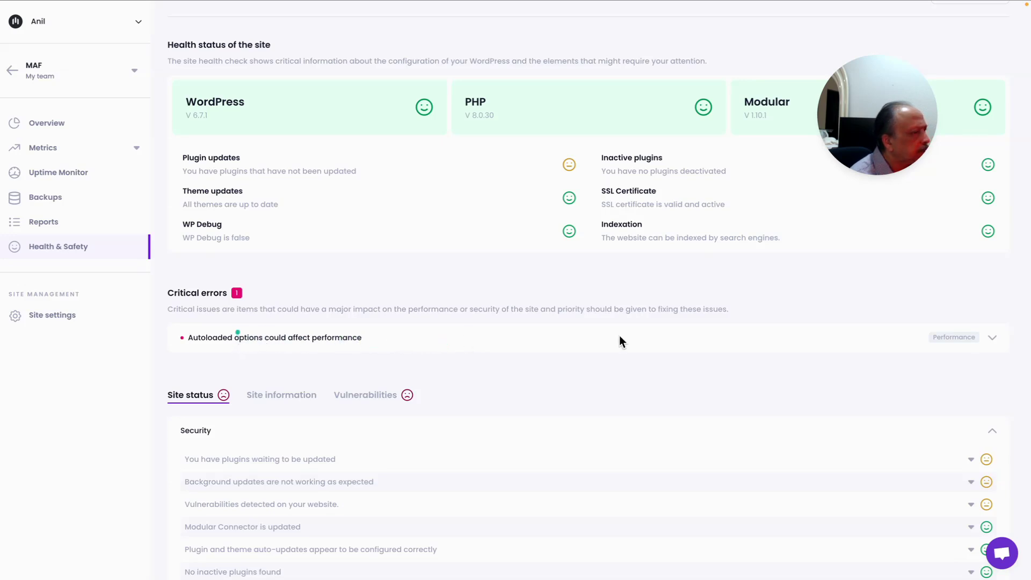
{"action": "left_click", "coordinate": [991, 338]}
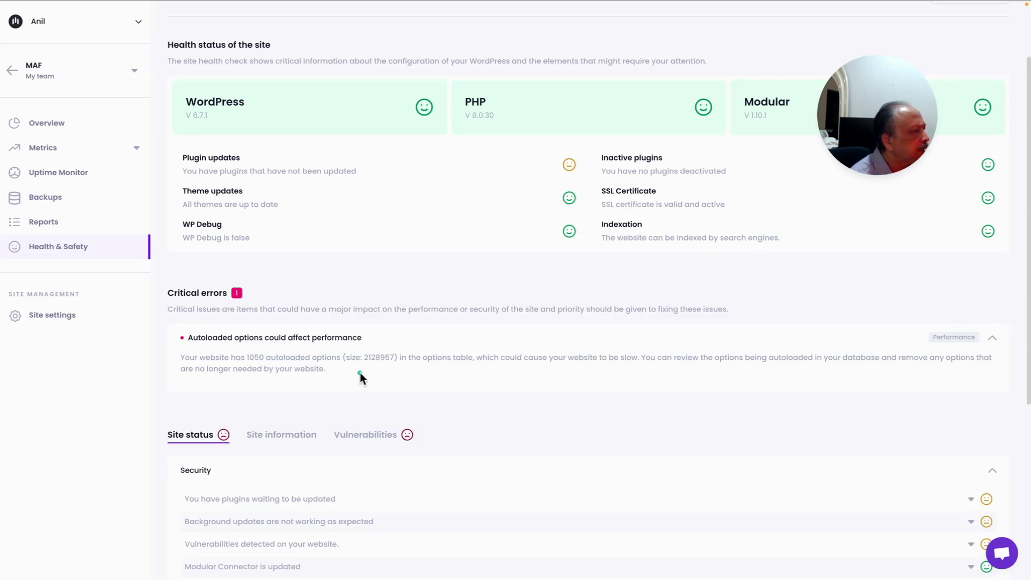
{"action": "scroll", "coordinate": [359, 372], "scroll_direction": "down", "scroll_amount": 1}
{"action": "scroll", "coordinate": [360, 373], "scroll_direction": "up", "scroll_amount": 1}
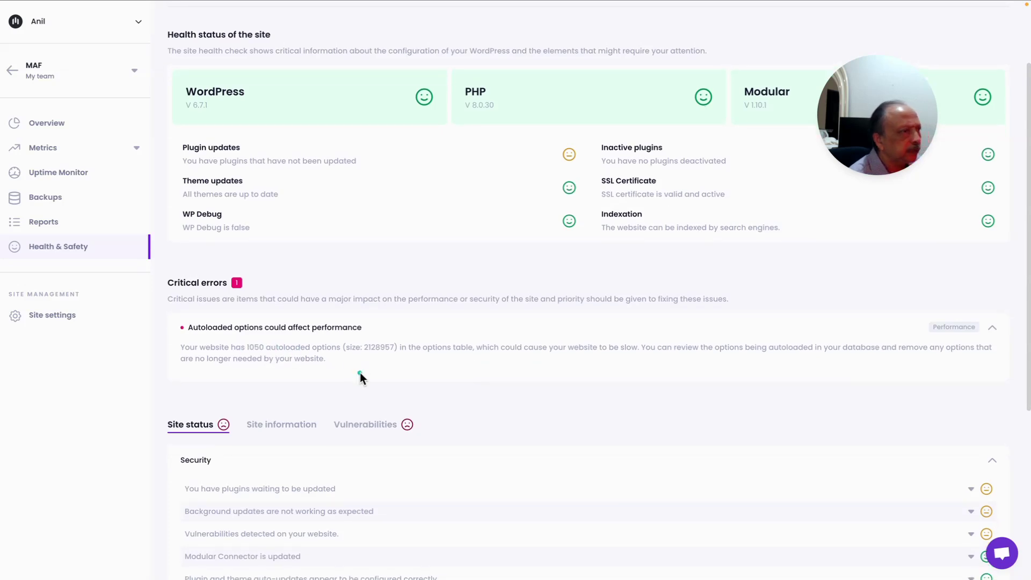
{"action": "mouse_move", "coordinate": [884, 116]}
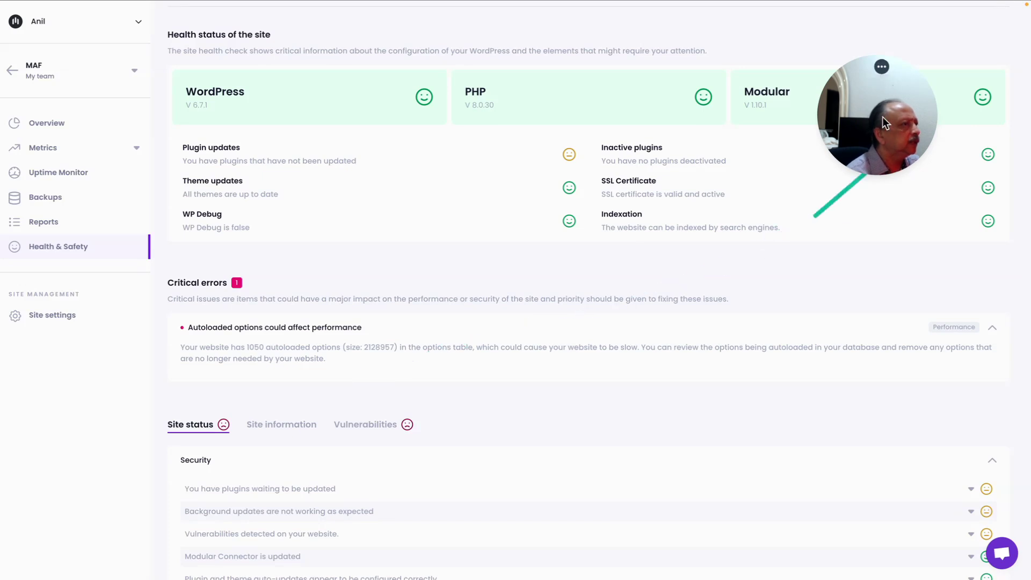
{"action": "left_click_drag", "start_coordinate": [874, 139], "coordinate": [854, 247]}
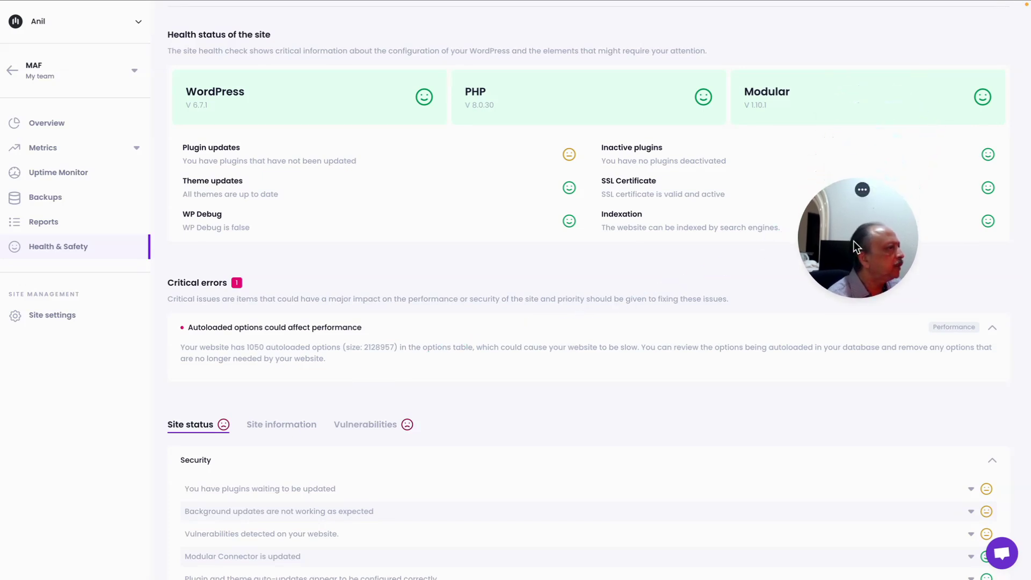
{"action": "left_click_drag", "start_coordinate": [789, 235], "coordinate": [751, 228]}
{"action": "left_click", "coordinate": [491, 190]}
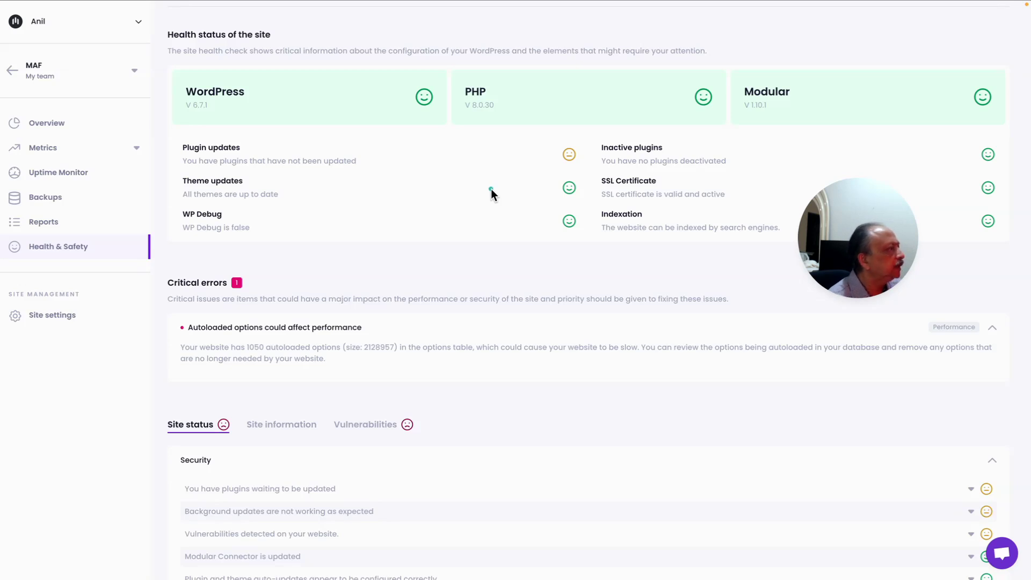
{"action": "left_click", "coordinate": [777, 115]}
{"action": "left_click_drag", "start_coordinate": [738, 115], "coordinate": [638, 124]}
{"action": "left_click", "coordinate": [392, 194]}
{"action": "left_click_drag", "start_coordinate": [307, 169], "coordinate": [327, 169]}
{"action": "left_click", "coordinate": [309, 169]}
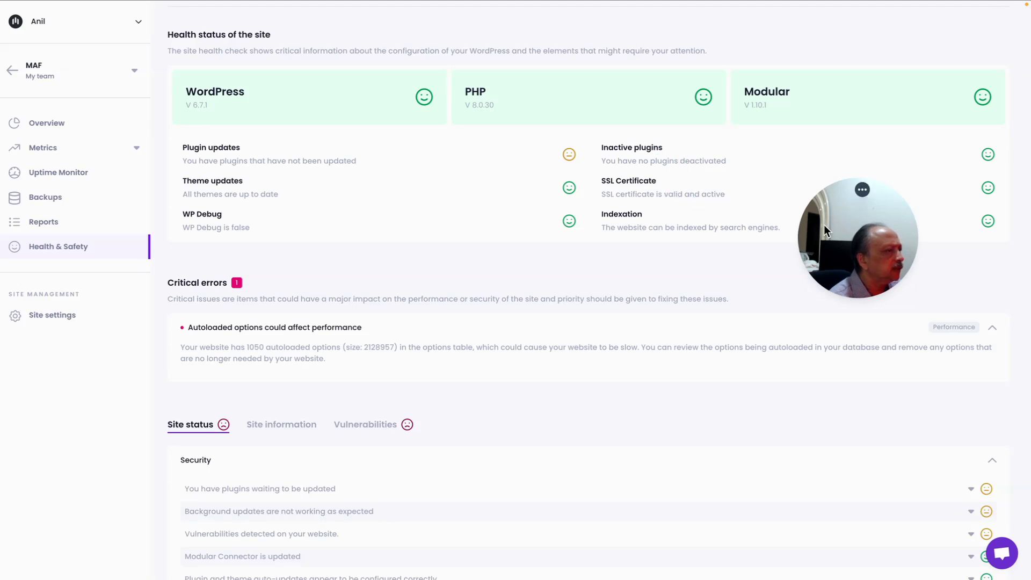
{"action": "left_click_drag", "start_coordinate": [823, 224], "coordinate": [812, 166]}
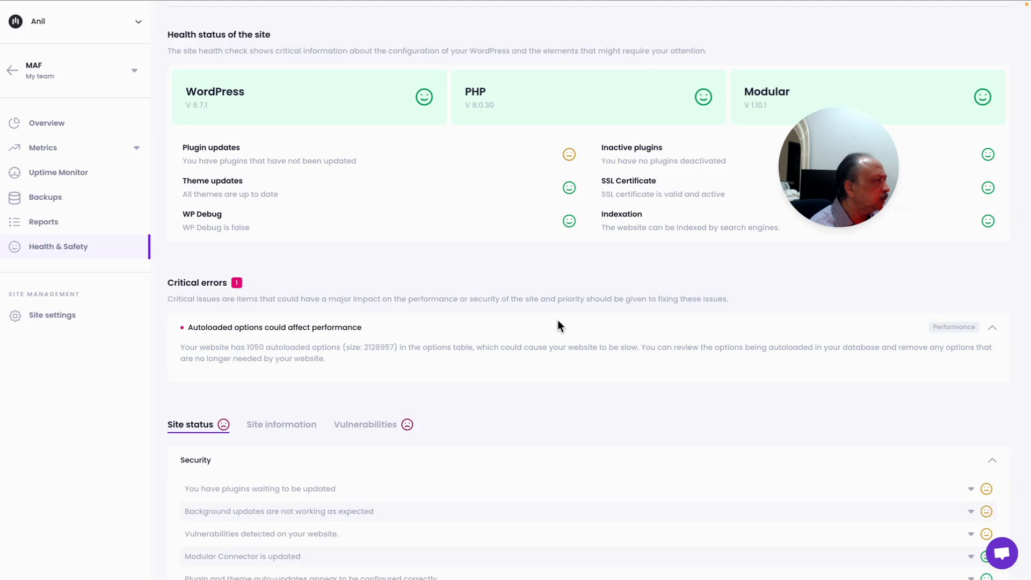
Review the Security checks under MAF's Site status and expand the Performance section
{"action": "scroll", "coordinate": [525, 359], "scroll_direction": "down", "scroll_amount": 2}
{"action": "scroll", "coordinate": [523, 355], "scroll_direction": "down", "scroll_amount": 3}
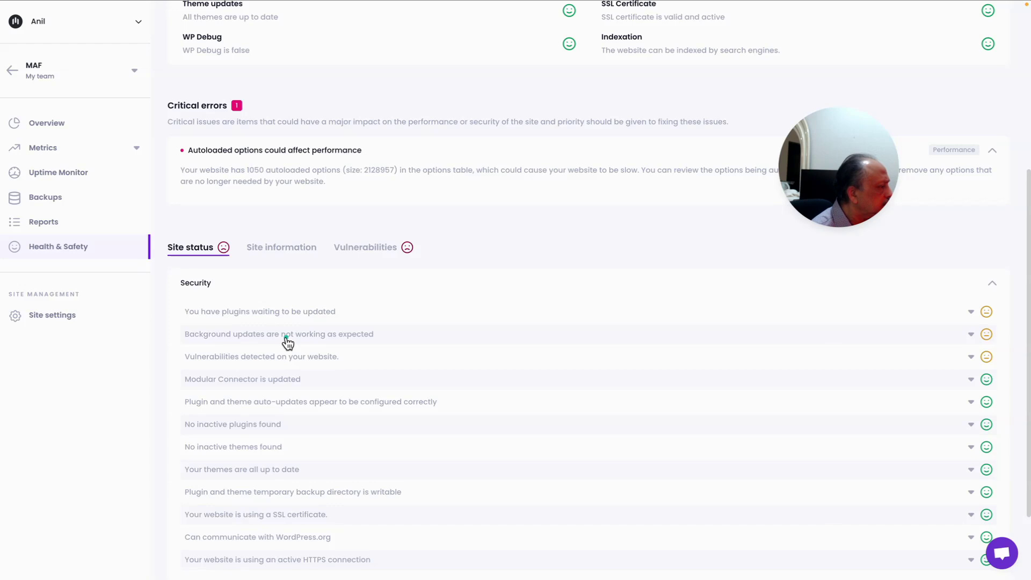
{"action": "scroll", "coordinate": [287, 342], "scroll_direction": "down", "scroll_amount": 1}
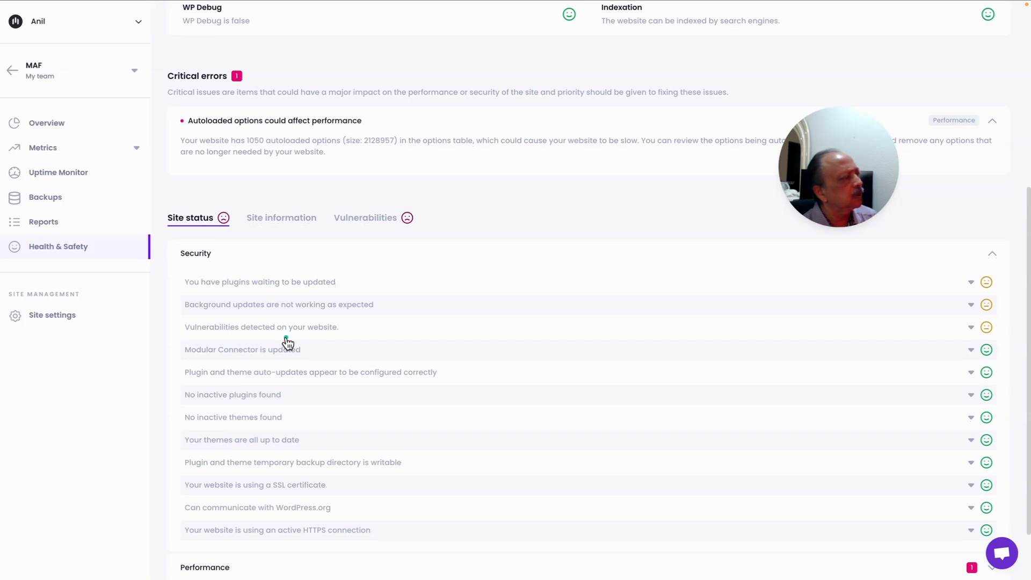
{"action": "scroll", "coordinate": [287, 342], "scroll_direction": "down", "scroll_amount": 1}
{"action": "scroll", "coordinate": [287, 342], "scroll_direction": "down", "scroll_amount": 1}
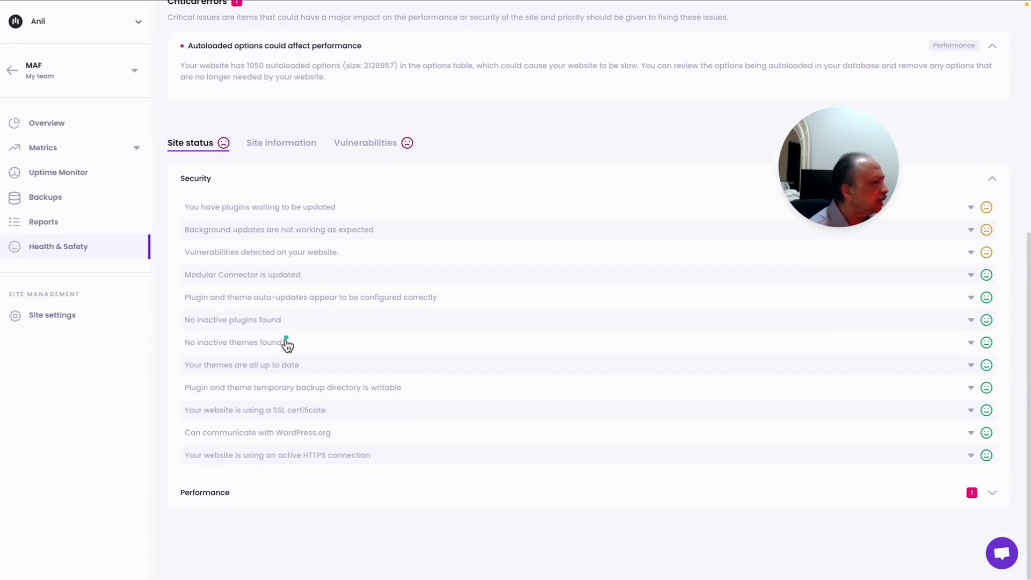
{"action": "left_click", "coordinate": [992, 493]}
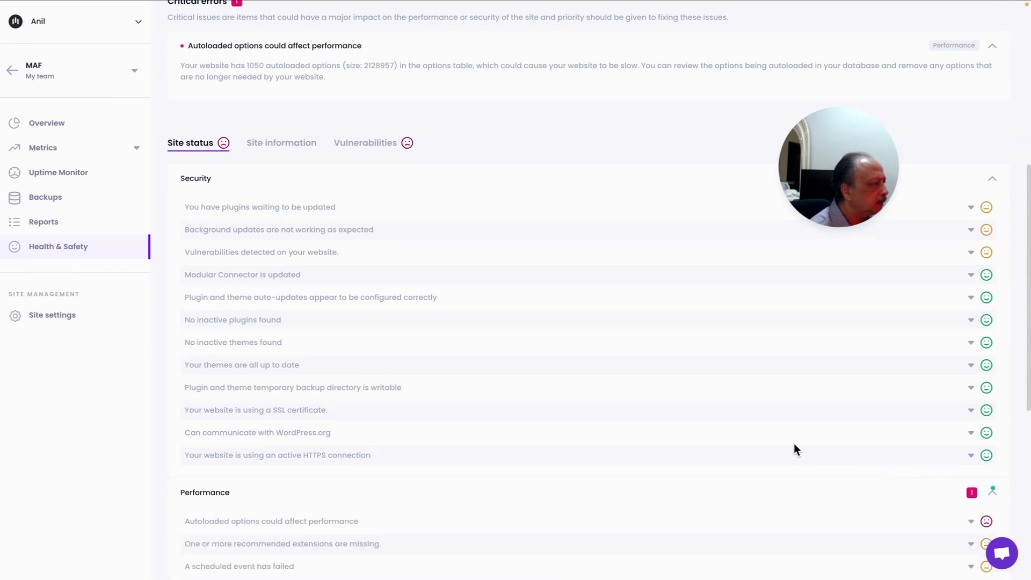
Look through the Performance checks and expand the details of the autoloaded options issue
{"action": "scroll", "coordinate": [794, 448], "scroll_direction": "down", "scroll_amount": 2}
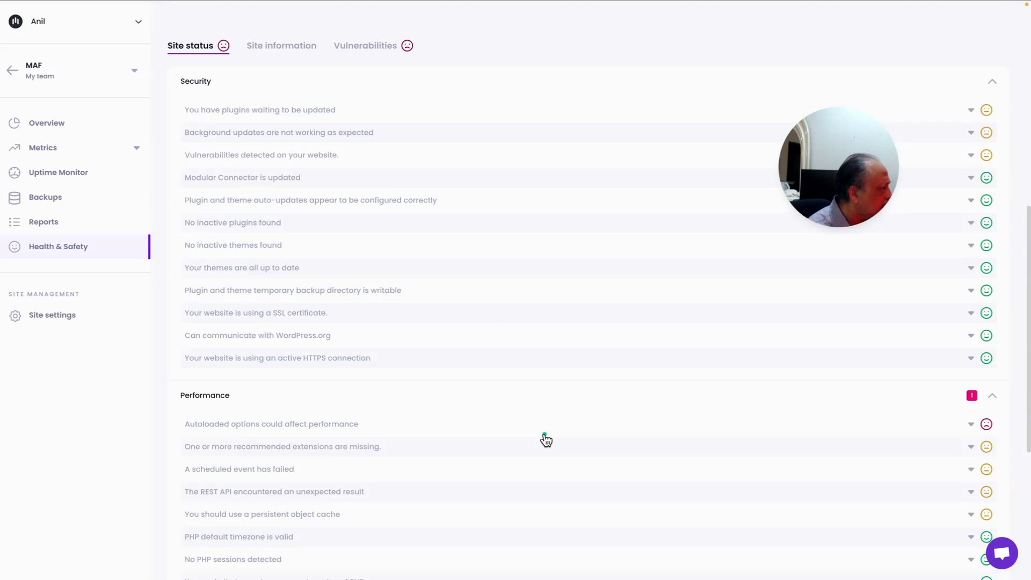
{"action": "scroll", "coordinate": [546, 440], "scroll_direction": "down", "scroll_amount": 1}
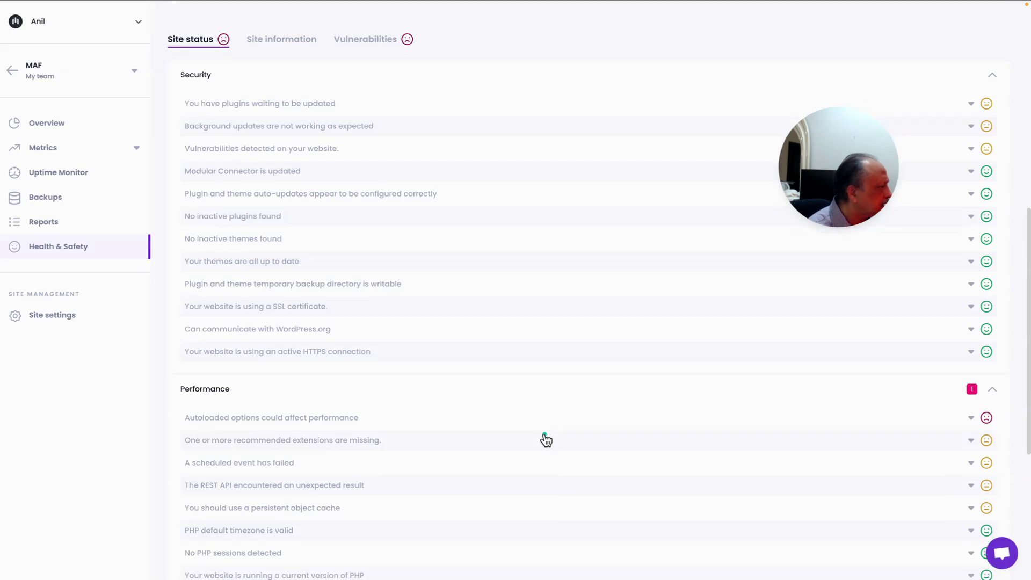
{"action": "scroll", "coordinate": [546, 441], "scroll_direction": "down", "scroll_amount": 1}
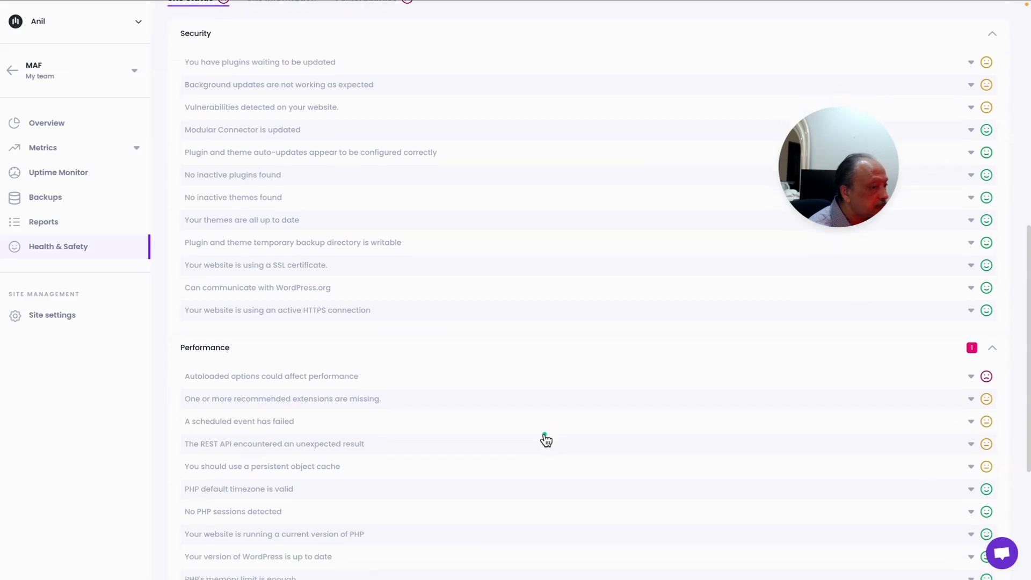
{"action": "scroll", "coordinate": [546, 441], "scroll_direction": "down", "scroll_amount": 1}
{"action": "scroll", "coordinate": [546, 440], "scroll_direction": "up", "scroll_amount": 3}
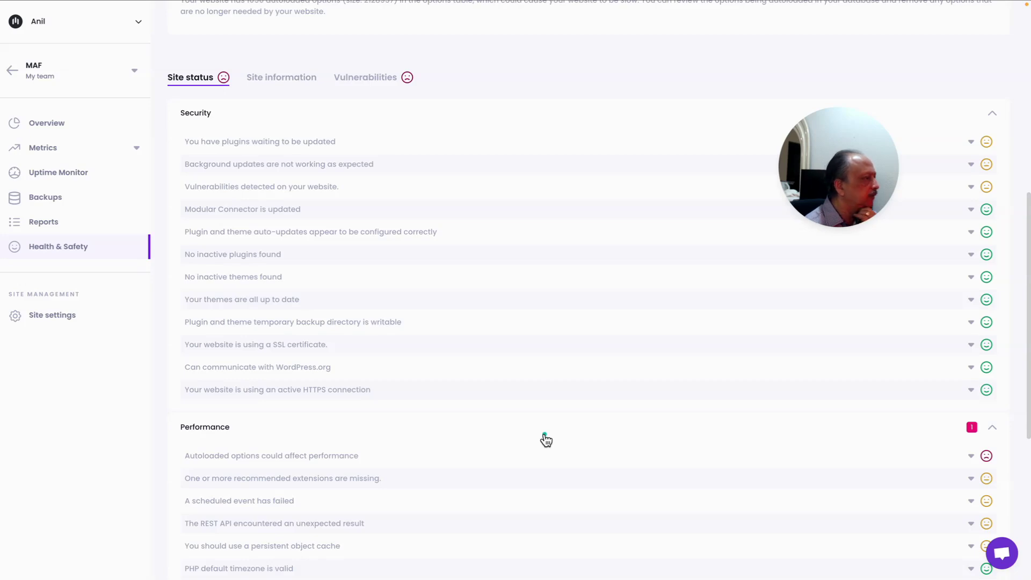
{"action": "scroll", "coordinate": [546, 440], "scroll_direction": "down", "scroll_amount": 1}
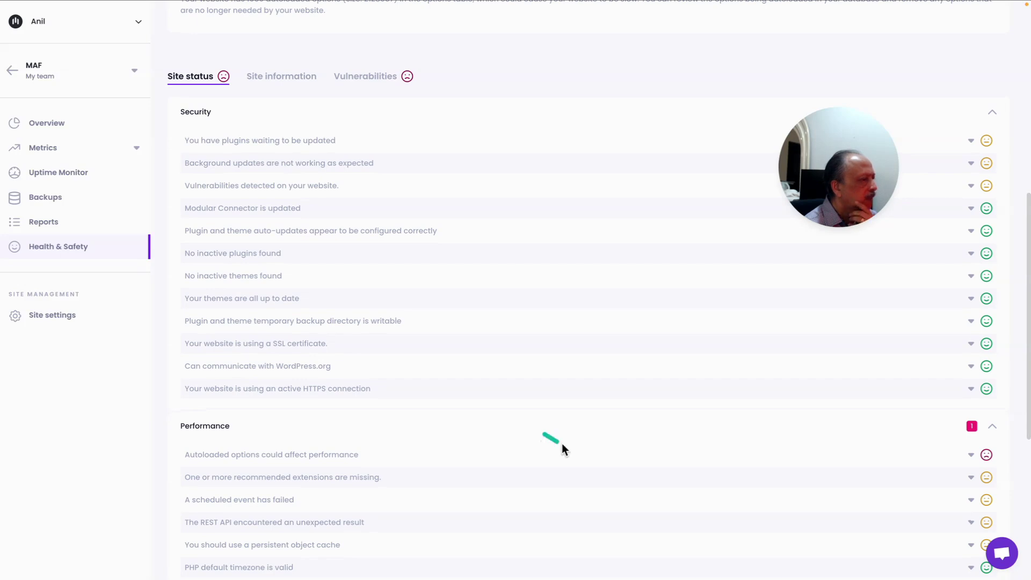
{"action": "left_click", "coordinate": [970, 456]}
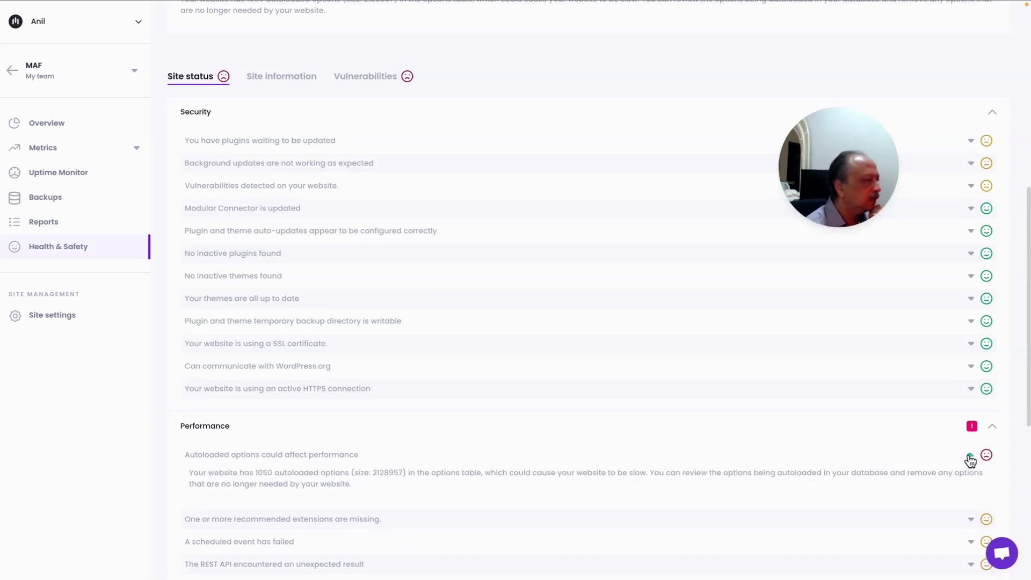
Recheck the autoloaded options issue against the Critical errors entry and return to the beginning of the Health & Safety page
{"action": "scroll", "coordinate": [870, 456], "scroll_direction": "down", "scroll_amount": 1}
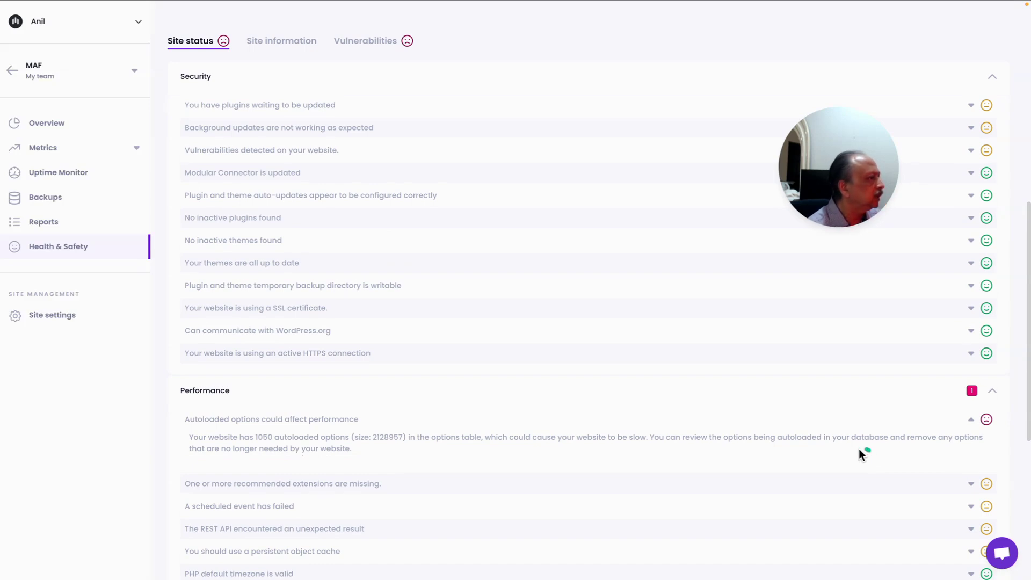
{"action": "scroll", "coordinate": [681, 421], "scroll_direction": "up", "scroll_amount": 3}
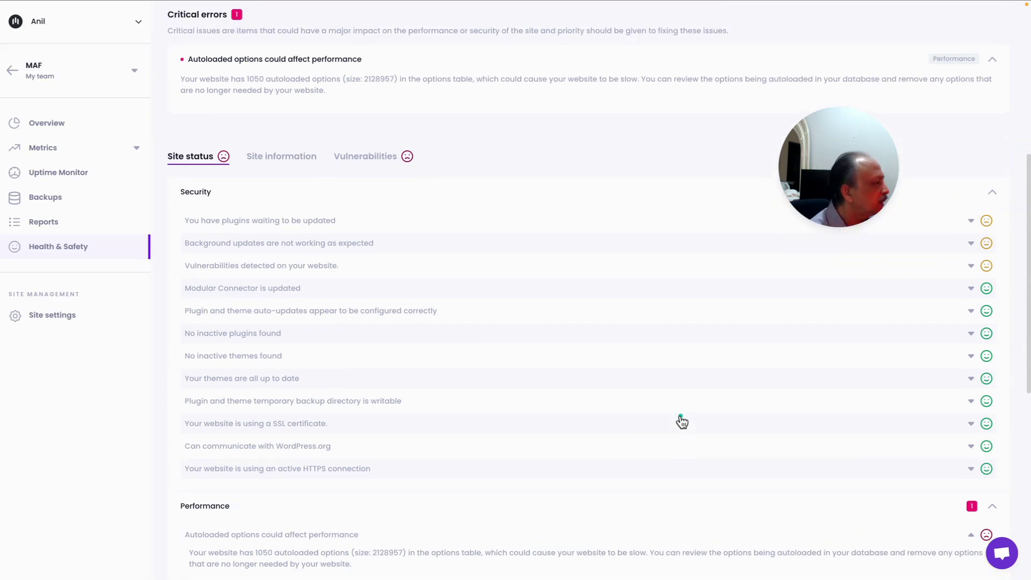
{"action": "scroll", "coordinate": [681, 421], "scroll_direction": "down", "scroll_amount": 3}
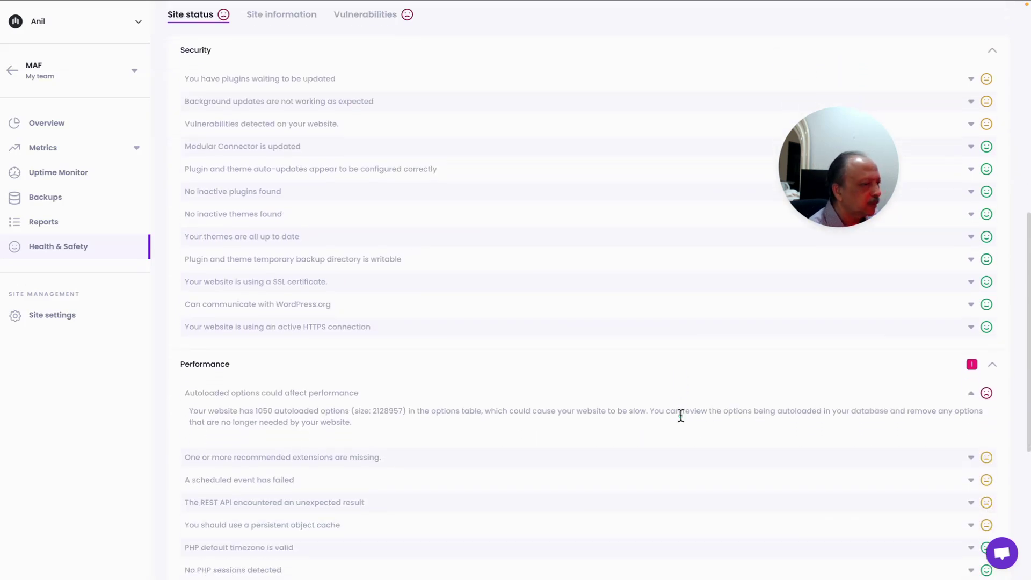
{"action": "scroll", "coordinate": [680, 417], "scroll_direction": "up", "scroll_amount": 3}
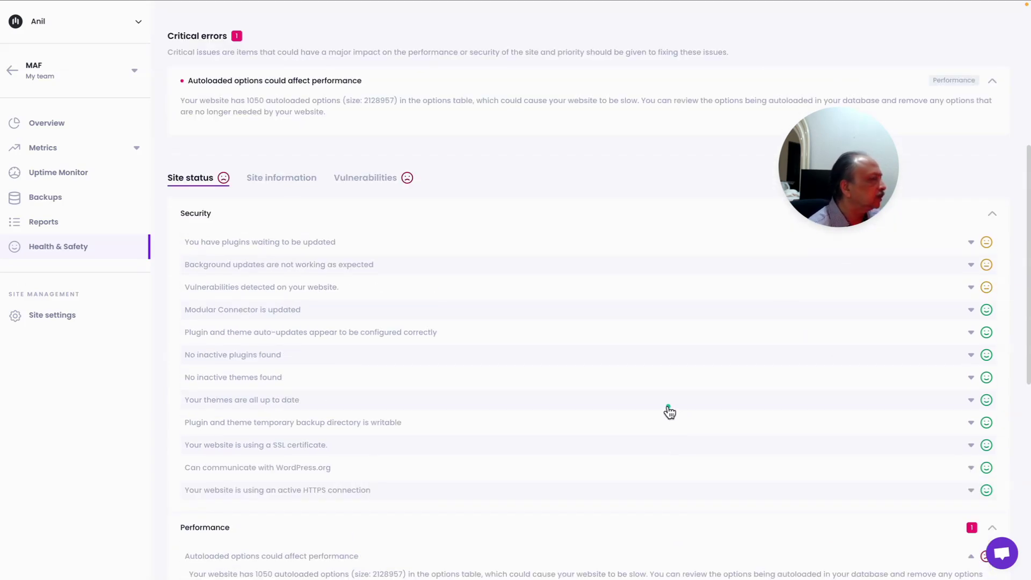
{"action": "scroll", "coordinate": [425, 274], "scroll_direction": "up", "scroll_amount": 5}
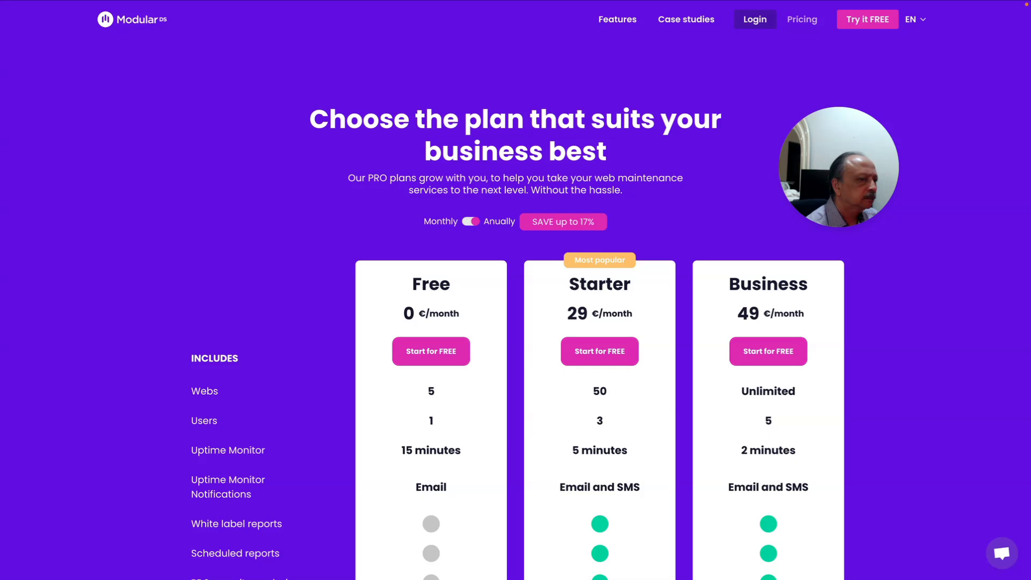
Compare the Free, Starter and Business plans on Modular DS's pricing page, from site limits down to priority support
{"action": "left_click_drag", "start_coordinate": [839, 176], "coordinate": [950, 95]}
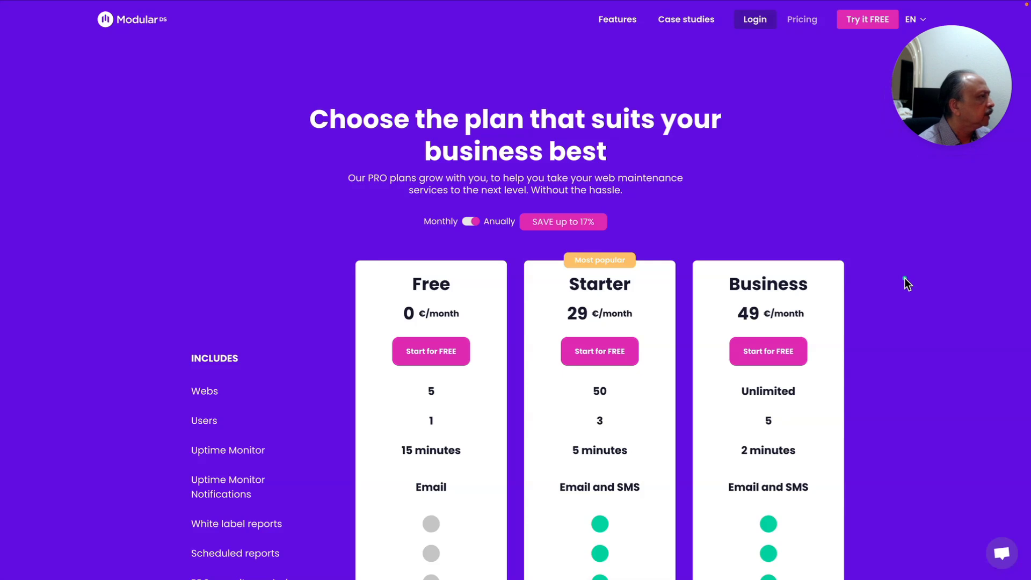
{"action": "scroll", "coordinate": [907, 283], "scroll_direction": "down", "scroll_amount": 1}
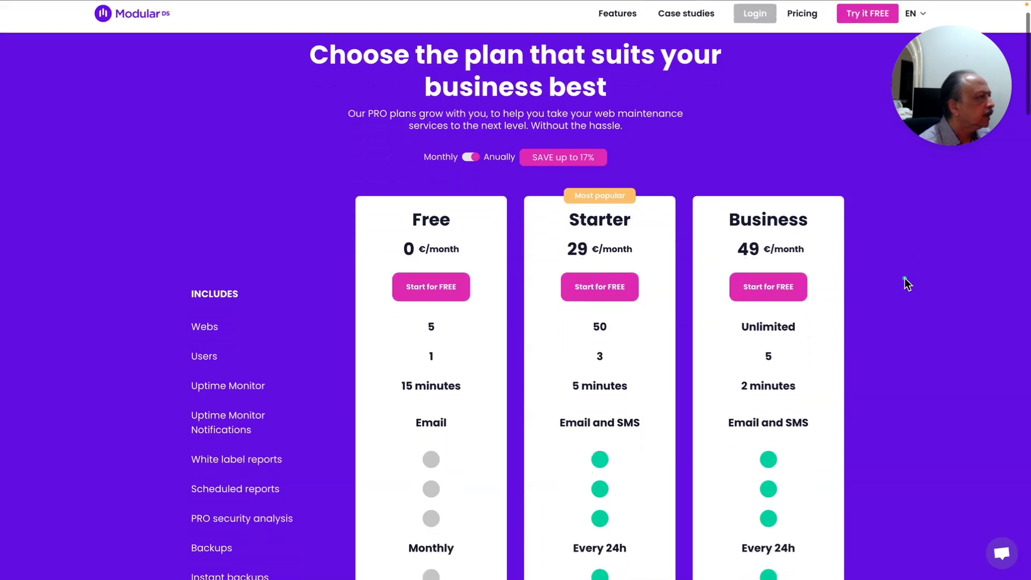
{"action": "scroll", "coordinate": [906, 284], "scroll_direction": "down", "scroll_amount": 1}
{"action": "scroll", "coordinate": [906, 283], "scroll_direction": "down", "scroll_amount": 1}
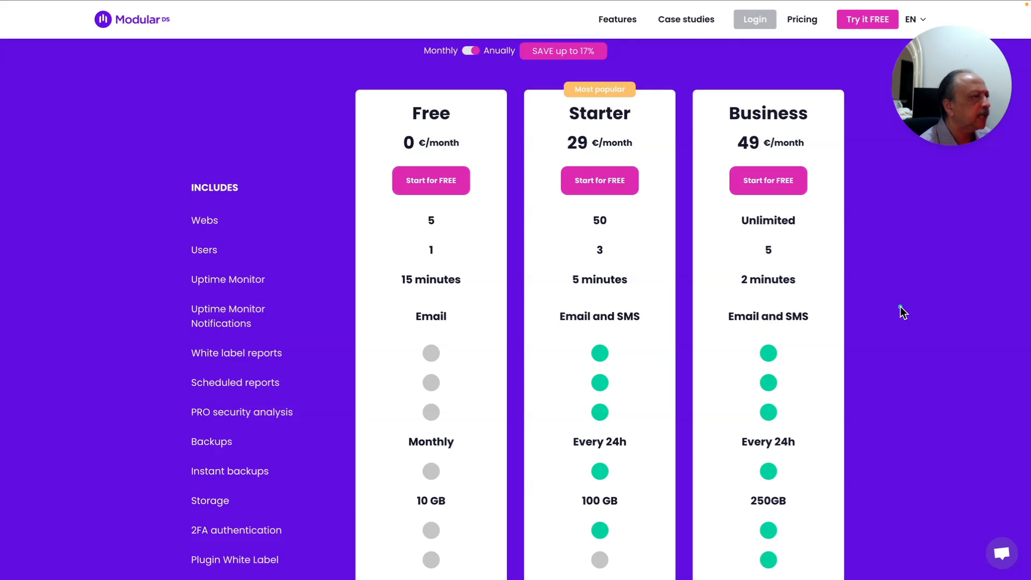
{"action": "left_click_drag", "start_coordinate": [801, 302], "coordinate": [769, 305]}
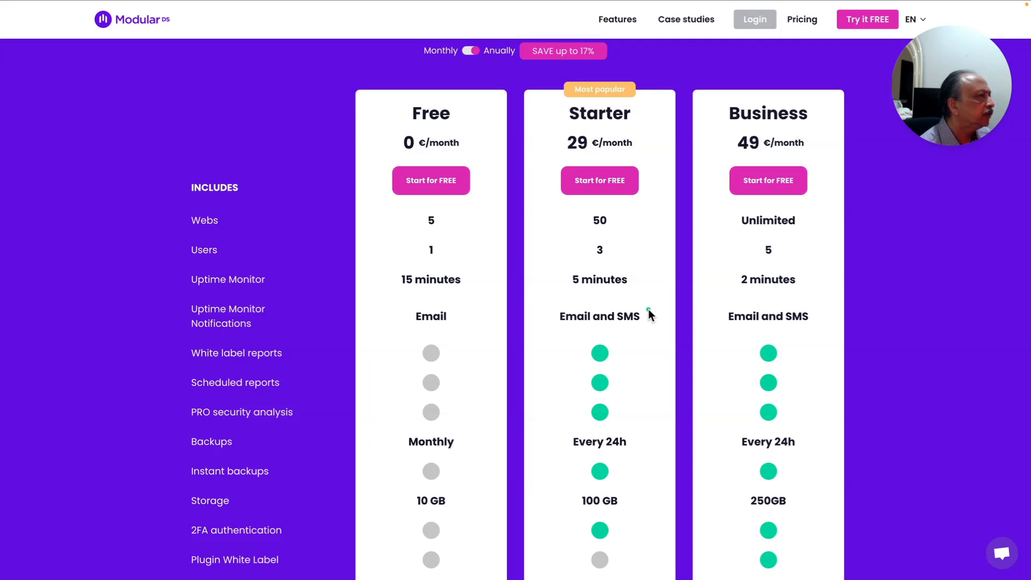
{"action": "scroll", "coordinate": [649, 311], "scroll_direction": "down", "scroll_amount": 1}
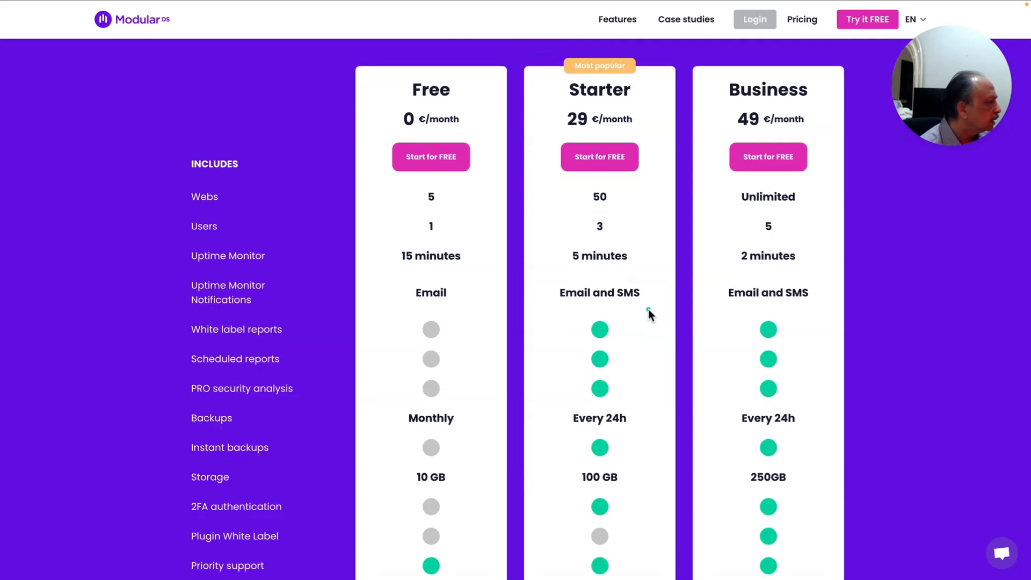
{"action": "scroll", "coordinate": [649, 312], "scroll_direction": "down", "scroll_amount": 3}
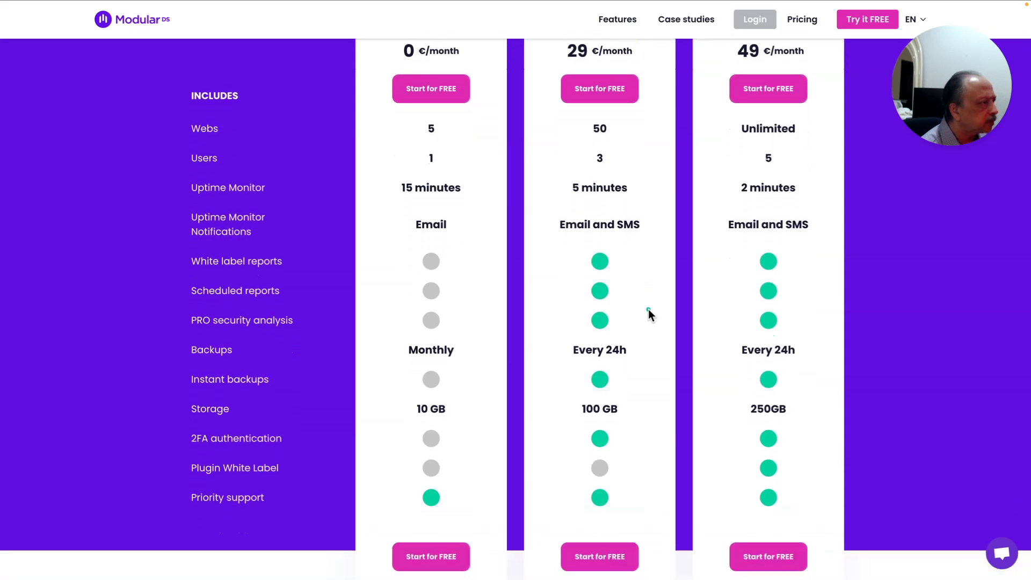
{"action": "scroll", "coordinate": [649, 310], "scroll_direction": "down", "scroll_amount": 1}
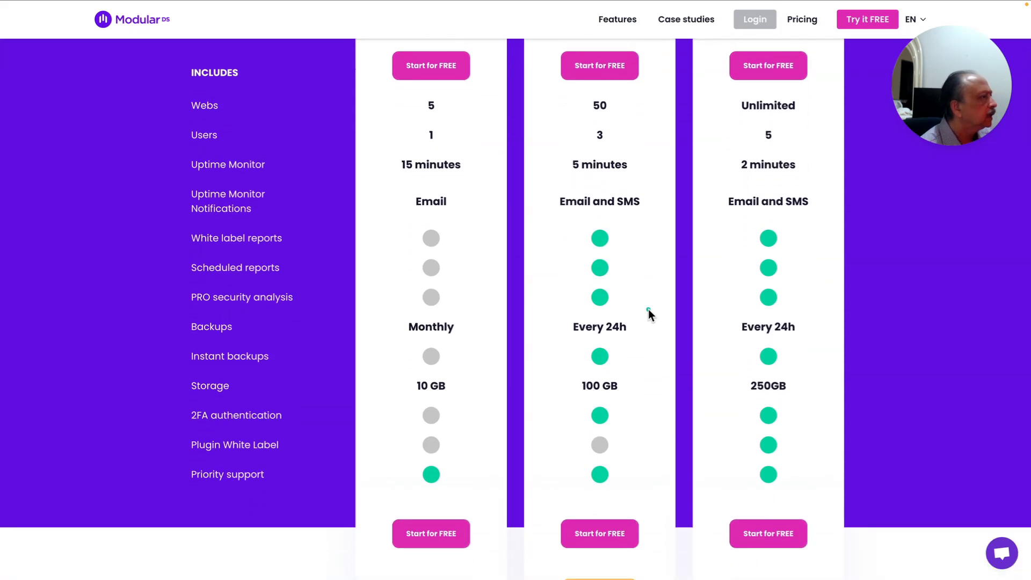
Reread the backup, storage and reporting features of the three plans and return to the plan names and prices
{"action": "scroll", "coordinate": [649, 310], "scroll_direction": "up", "scroll_amount": 1}
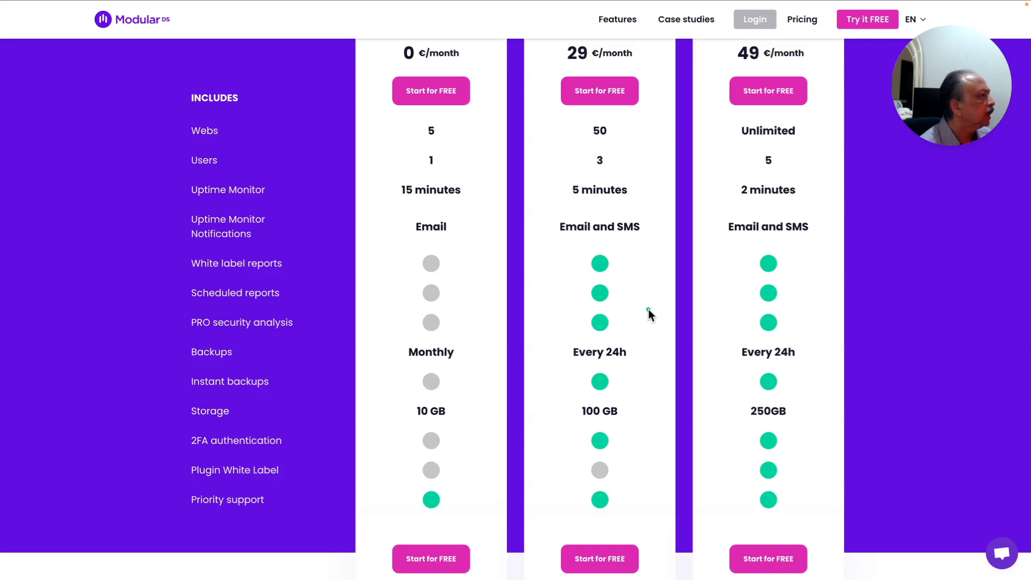
{"action": "scroll", "coordinate": [648, 309], "scroll_direction": "up", "scroll_amount": 1}
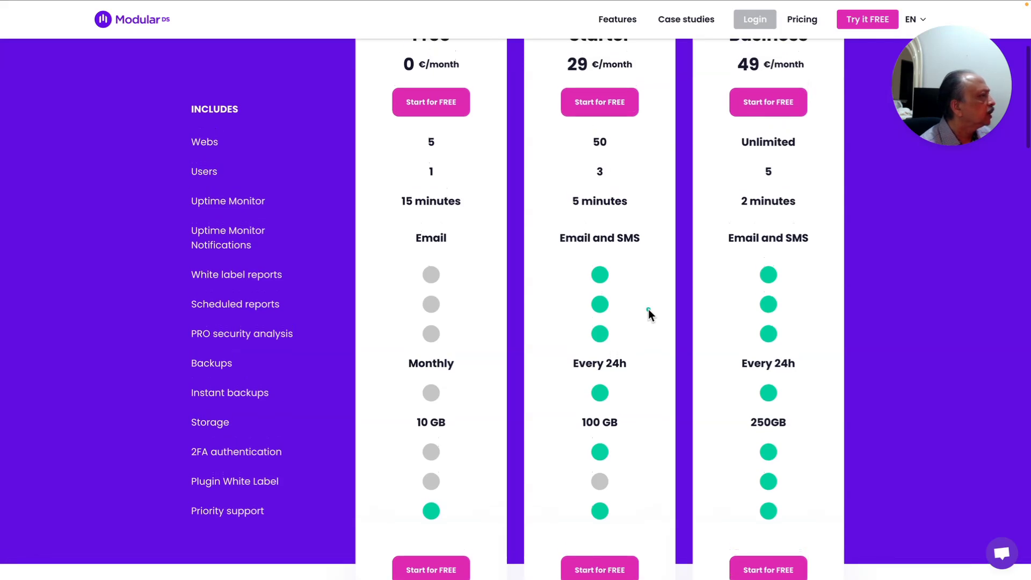
{"action": "scroll", "coordinate": [649, 308], "scroll_direction": "down", "scroll_amount": 1}
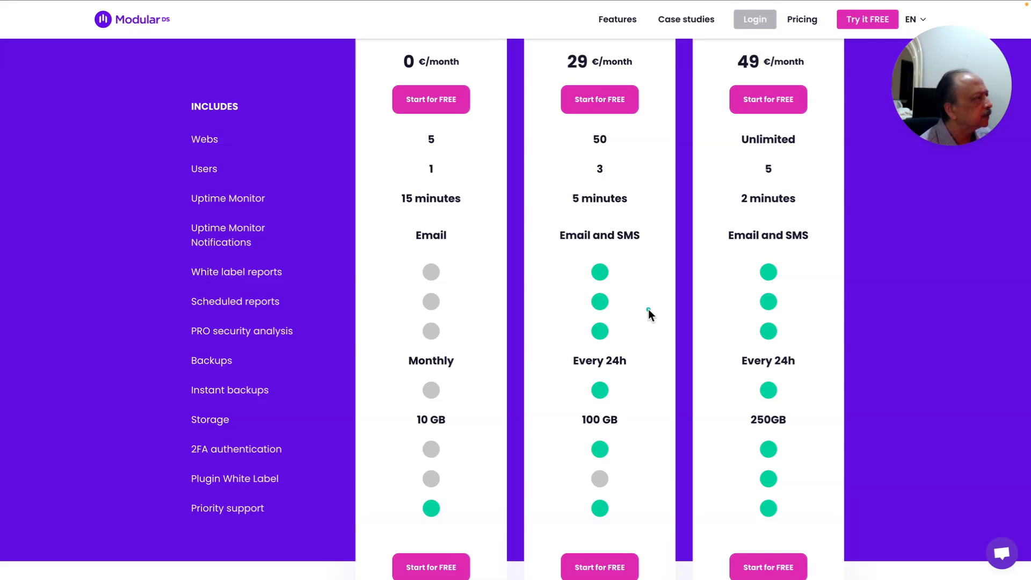
{"action": "scroll", "coordinate": [649, 308], "scroll_direction": "up", "scroll_amount": 1}
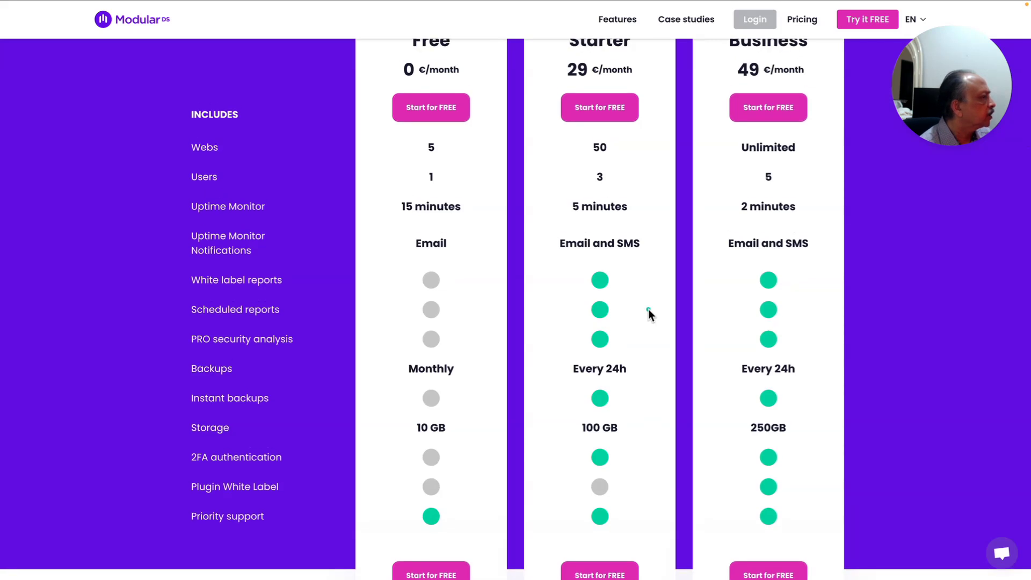
{"action": "scroll", "coordinate": [649, 308], "scroll_direction": "down", "scroll_amount": 1}
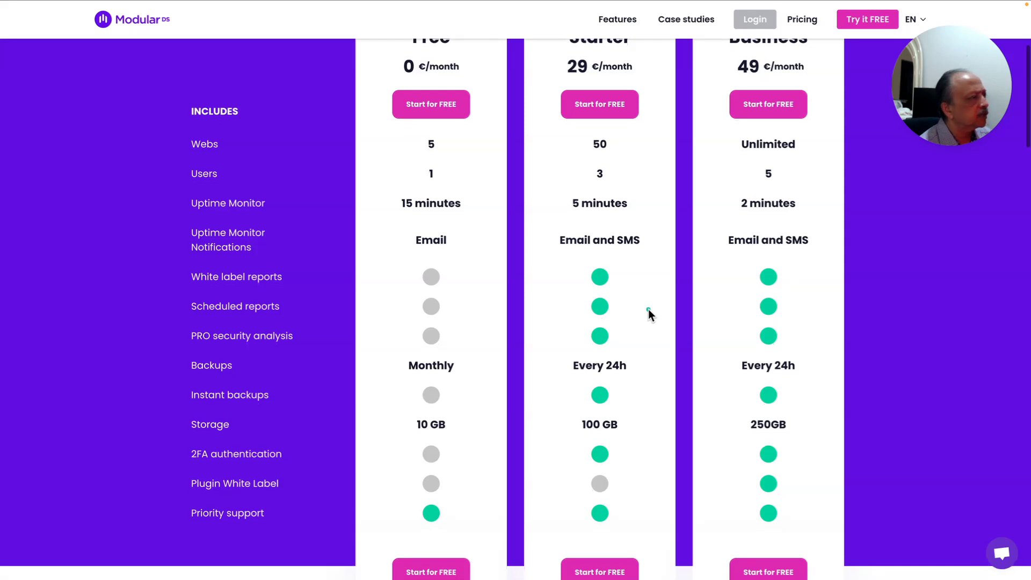
{"action": "scroll", "coordinate": [649, 309], "scroll_direction": "up", "scroll_amount": 1}
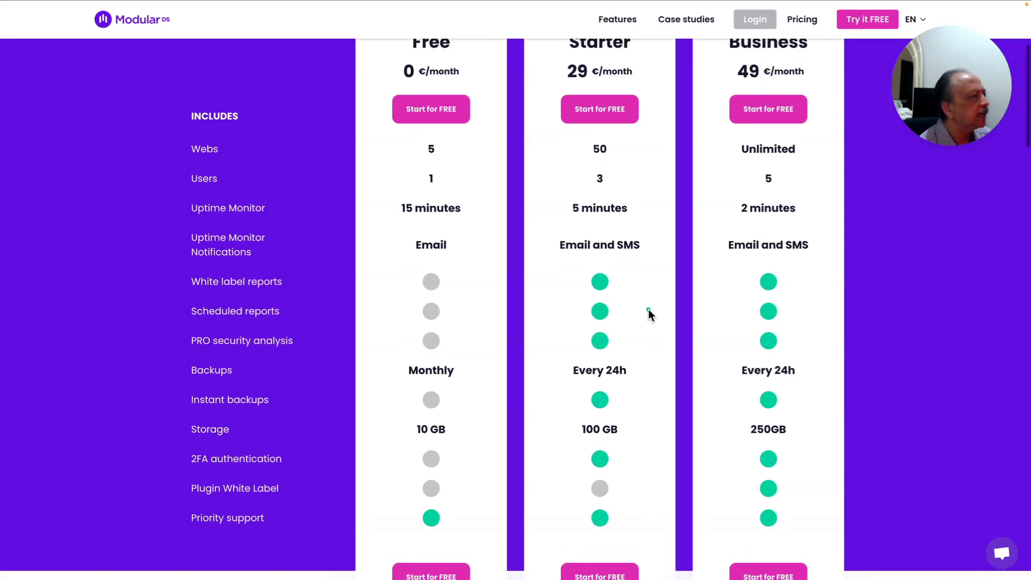
{"action": "scroll", "coordinate": [648, 308], "scroll_direction": "up", "scroll_amount": 1}
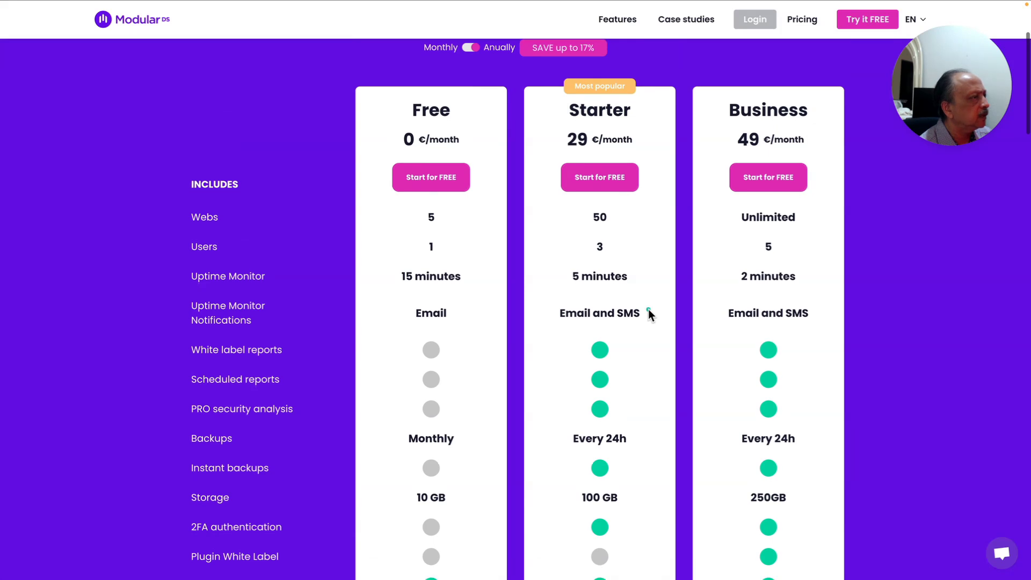
Examine the instant backup, storage, 2FA authentication, plugin white label and priority support rows across the three plans, down to the end of the comparison table
{"action": "scroll", "coordinate": [649, 308], "scroll_direction": "down", "scroll_amount": 1}
{"action": "scroll", "coordinate": [649, 310], "scroll_direction": "down", "scroll_amount": 1}
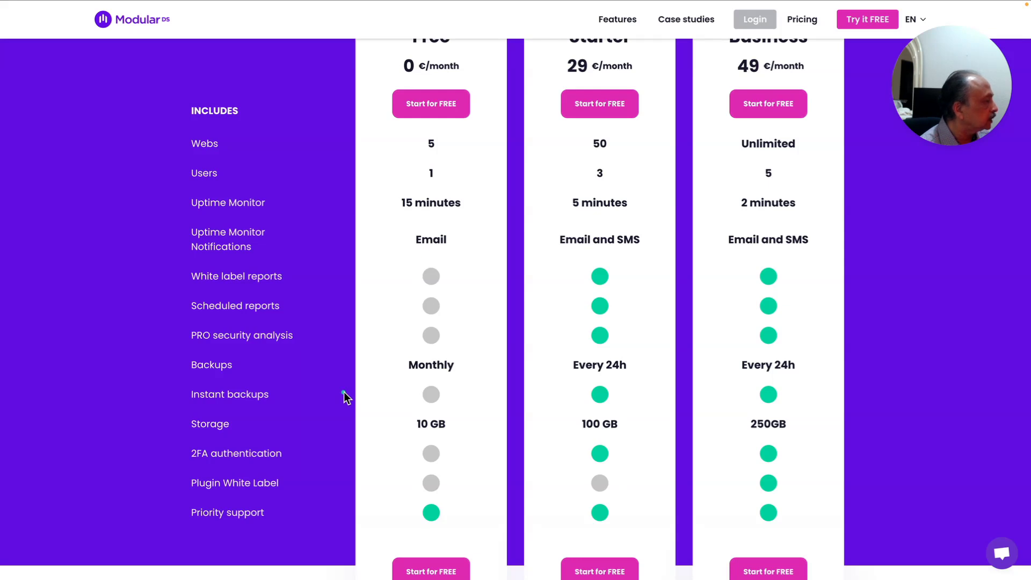
{"action": "left_click_drag", "start_coordinate": [380, 424], "coordinate": [399, 427]}
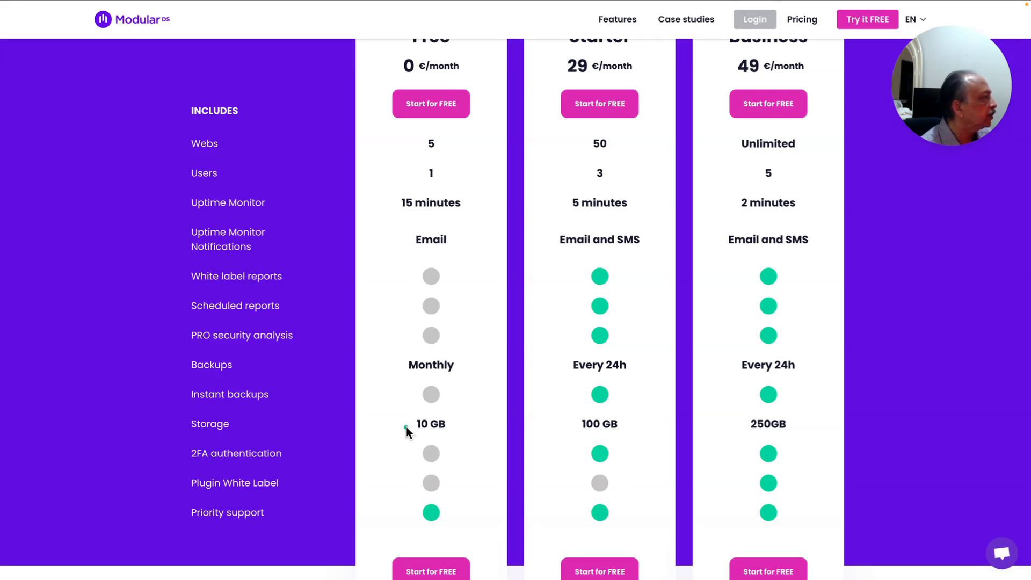
{"action": "scroll", "coordinate": [406, 426], "scroll_direction": "up", "scroll_amount": 1}
{"action": "scroll", "coordinate": [406, 426], "scroll_direction": "down", "scroll_amount": 1}
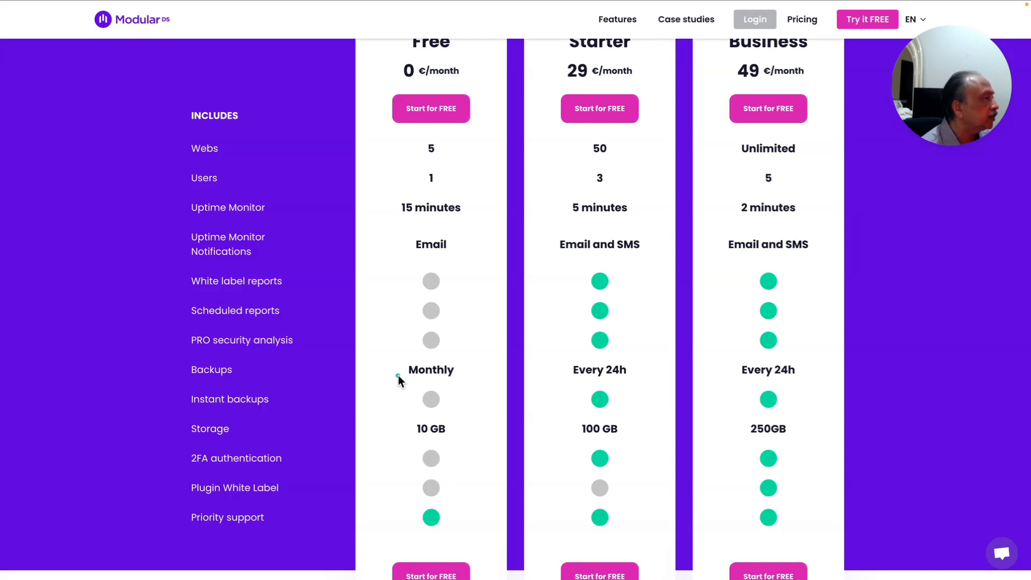
{"action": "scroll", "coordinate": [398, 375], "scroll_direction": "down", "scroll_amount": 2}
{"action": "scroll", "coordinate": [397, 375], "scroll_direction": "down", "scroll_amount": 1}
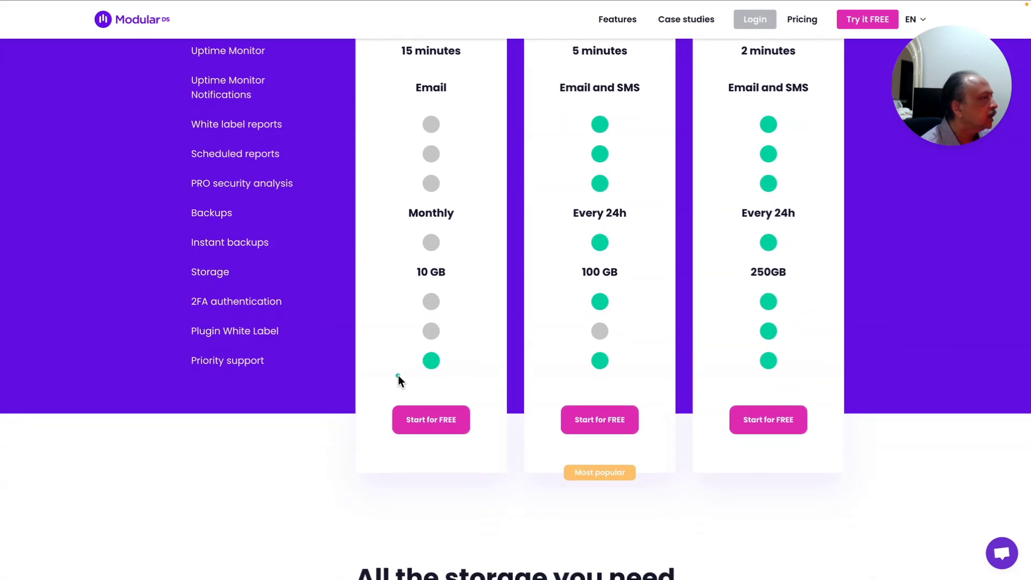
{"action": "scroll", "coordinate": [398, 374], "scroll_direction": "up", "scroll_amount": 3}
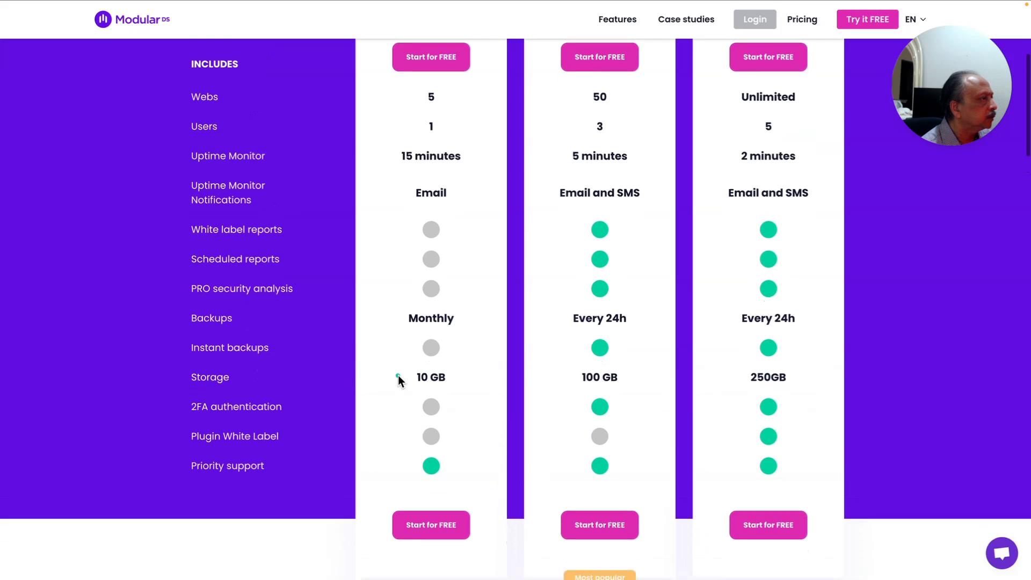
{"action": "scroll", "coordinate": [397, 375], "scroll_direction": "down", "scroll_amount": 3}
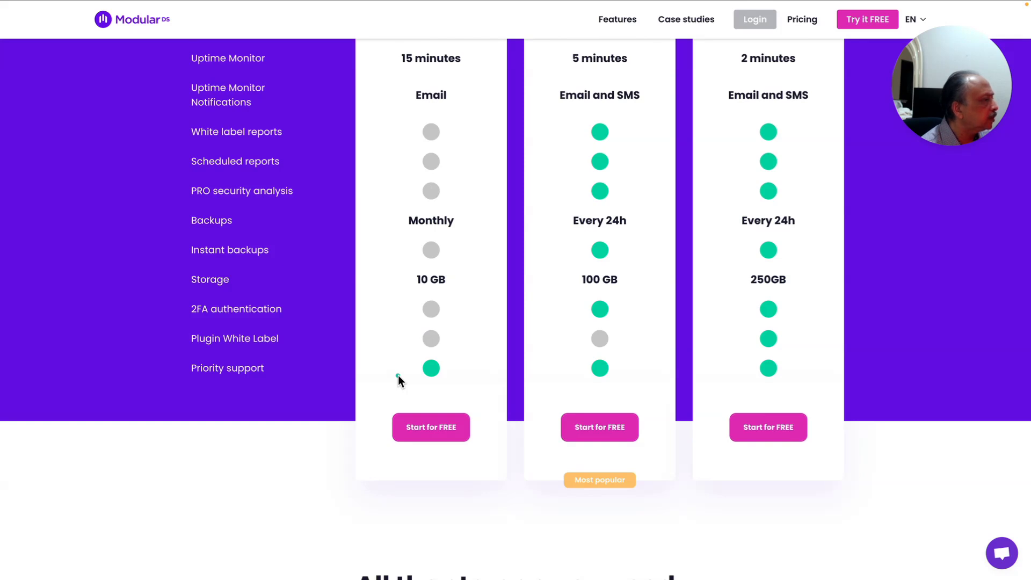
{"action": "scroll", "coordinate": [398, 375], "scroll_direction": "up", "scroll_amount": 3}
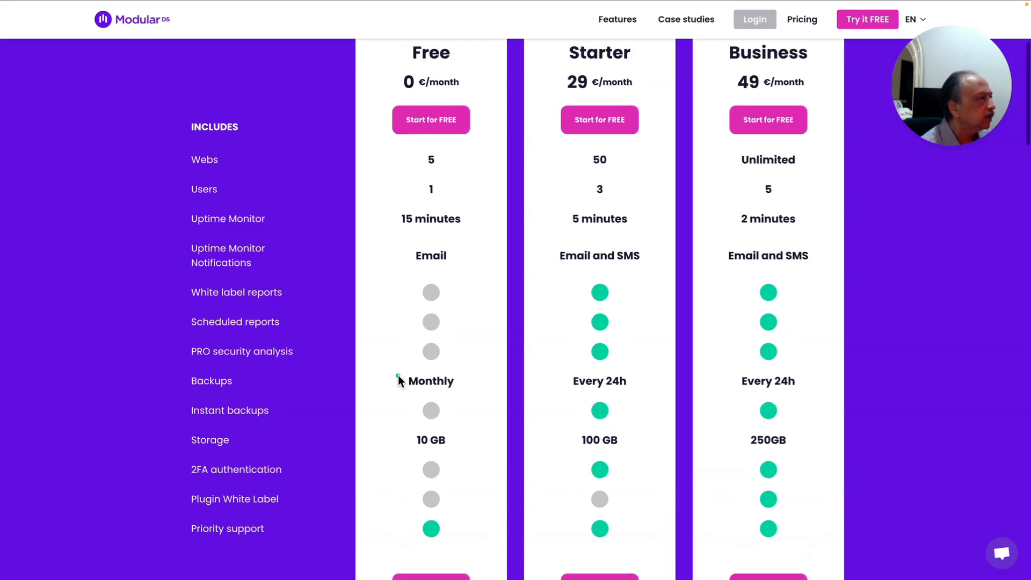
{"action": "scroll", "coordinate": [398, 379], "scroll_direction": "down", "scroll_amount": 1}
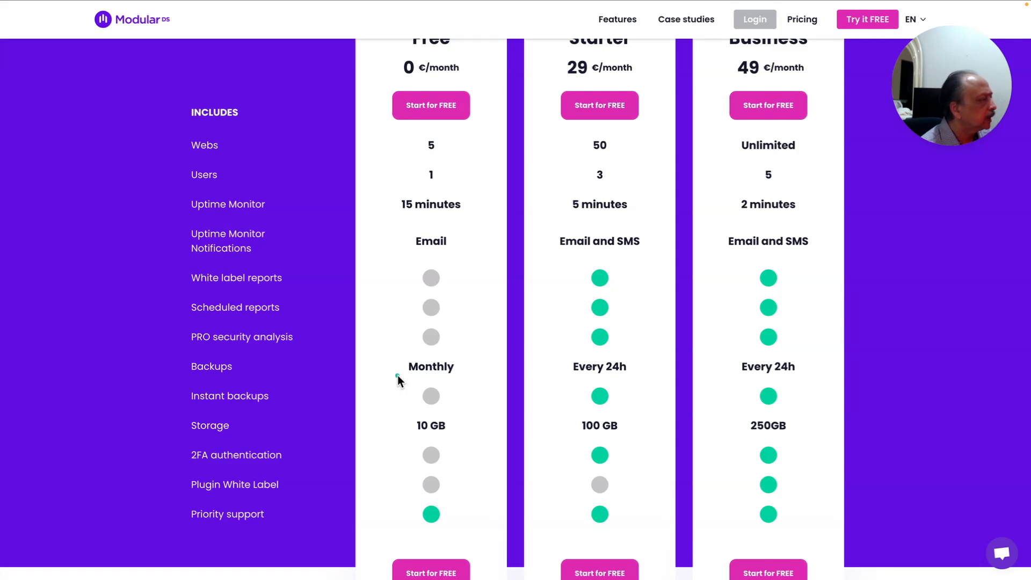
{"action": "scroll", "coordinate": [395, 379], "scroll_direction": "up", "scroll_amount": 3}
{"action": "scroll", "coordinate": [395, 379], "scroll_direction": "down", "scroll_amount": 2}
{"action": "scroll", "coordinate": [395, 379], "scroll_direction": "down", "scroll_amount": 1}
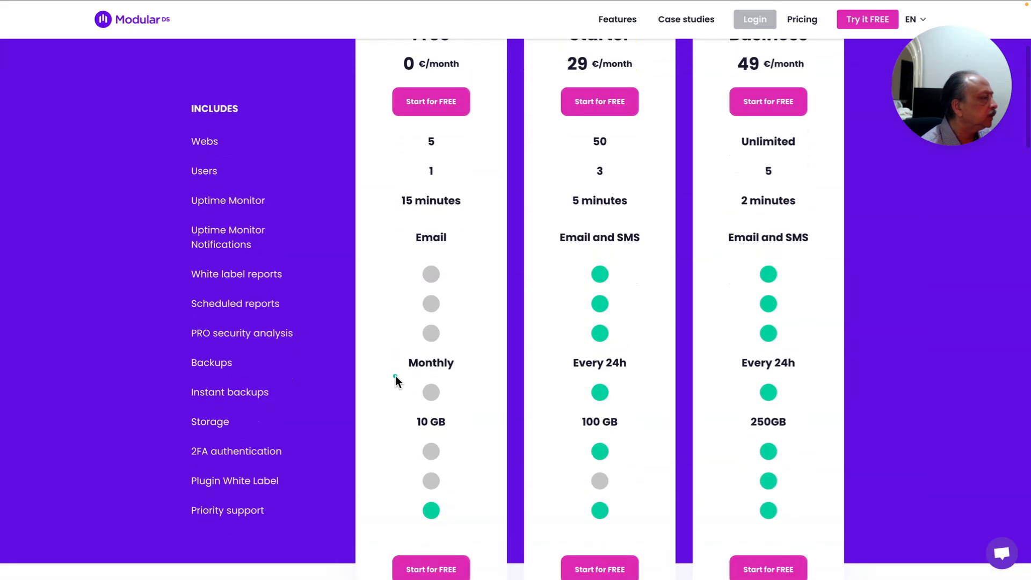
{"action": "scroll", "coordinate": [395, 377], "scroll_direction": "up", "scroll_amount": 1}
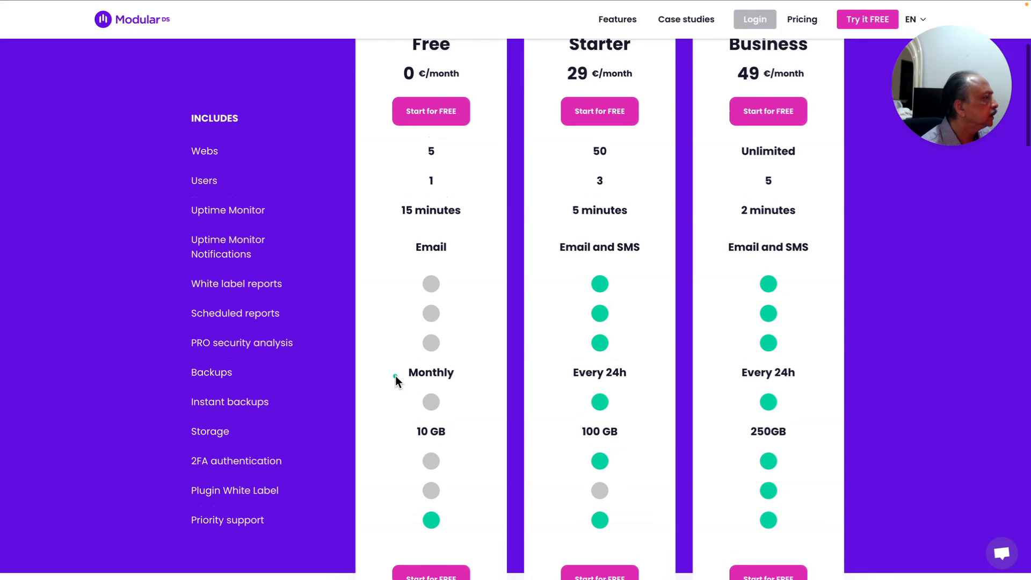
{"action": "scroll", "coordinate": [396, 377], "scroll_direction": "up", "scroll_amount": 1}
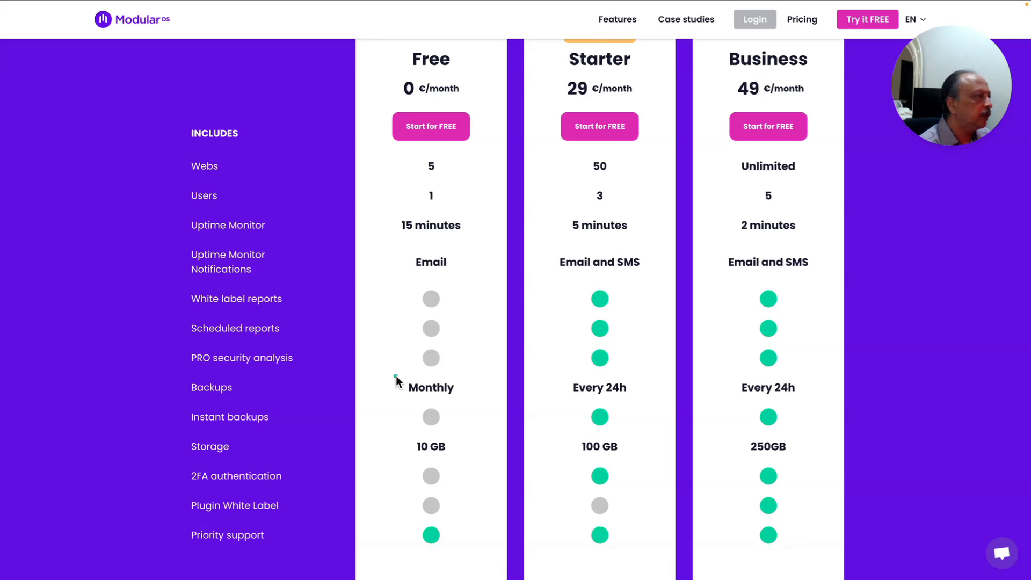
{"action": "scroll", "coordinate": [395, 375], "scroll_direction": "up", "scroll_amount": 1}
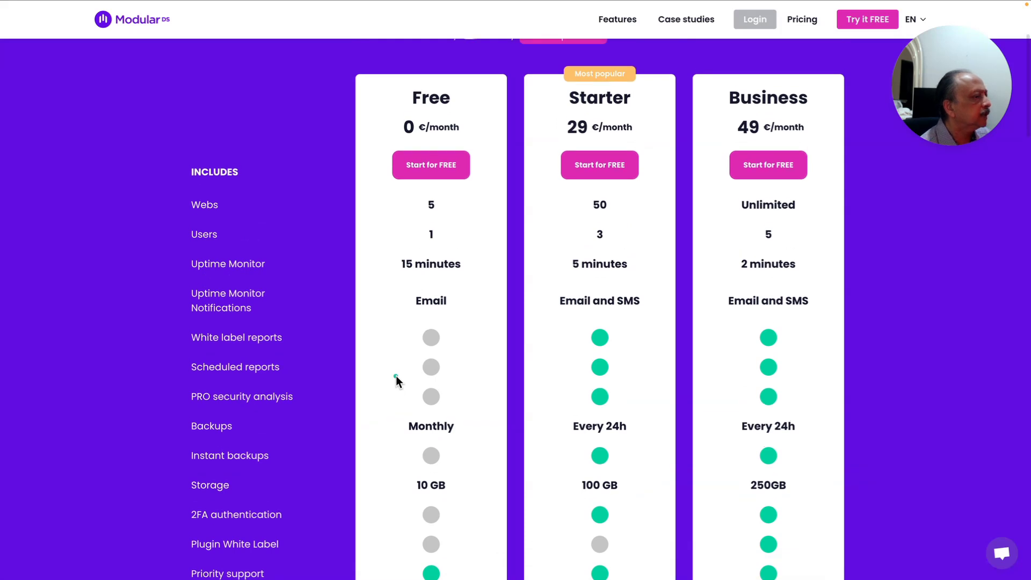
{"action": "scroll", "coordinate": [395, 375], "scroll_direction": "down", "scroll_amount": 2}
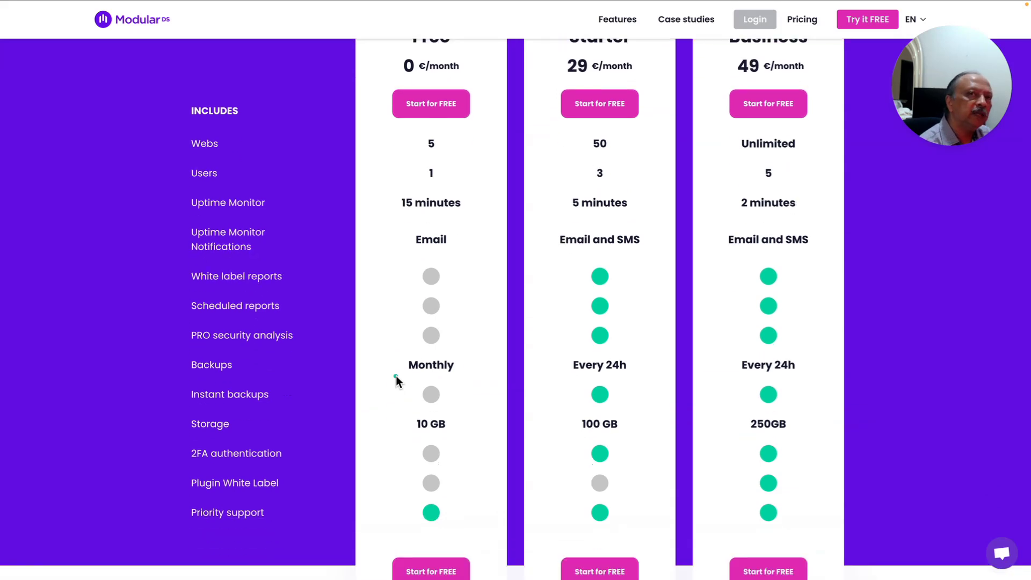
{"action": "scroll", "coordinate": [395, 376], "scroll_direction": "down", "scroll_amount": 1}
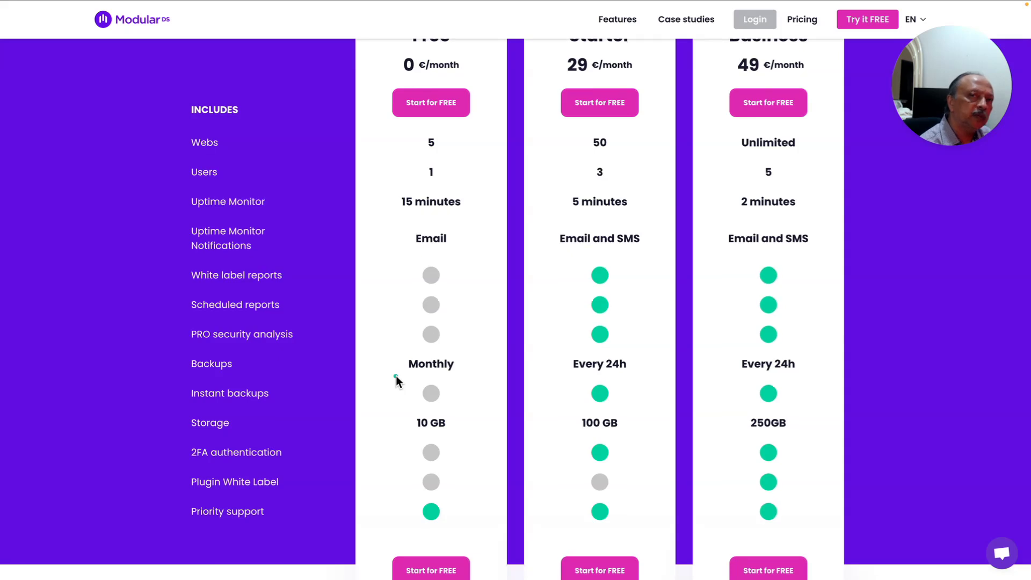